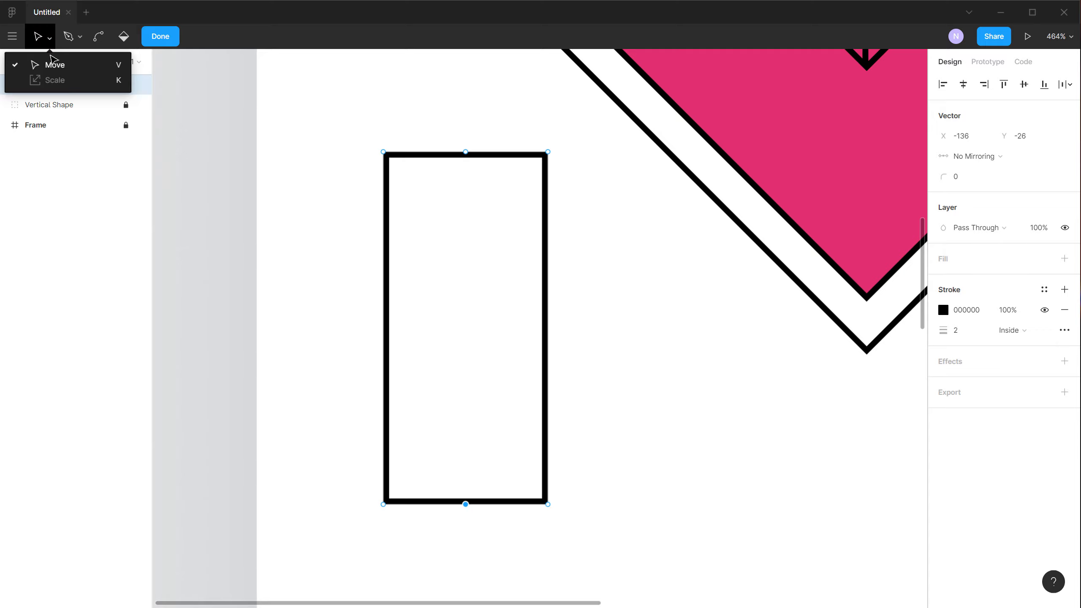
- Move the rectangle's top and bottom midpoints down equally and connect them with a vertical Pen line
left_click(200, 104)
left_click_drag(432, 125, 504, 540)
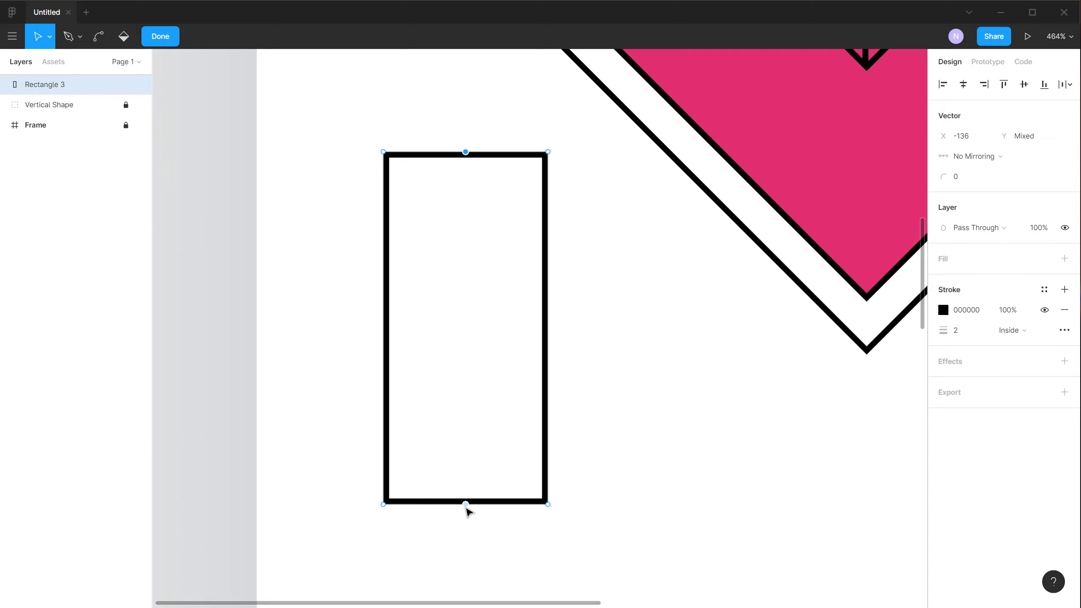
left_click_drag(466, 505, 466, 556)
left_click(70, 42)
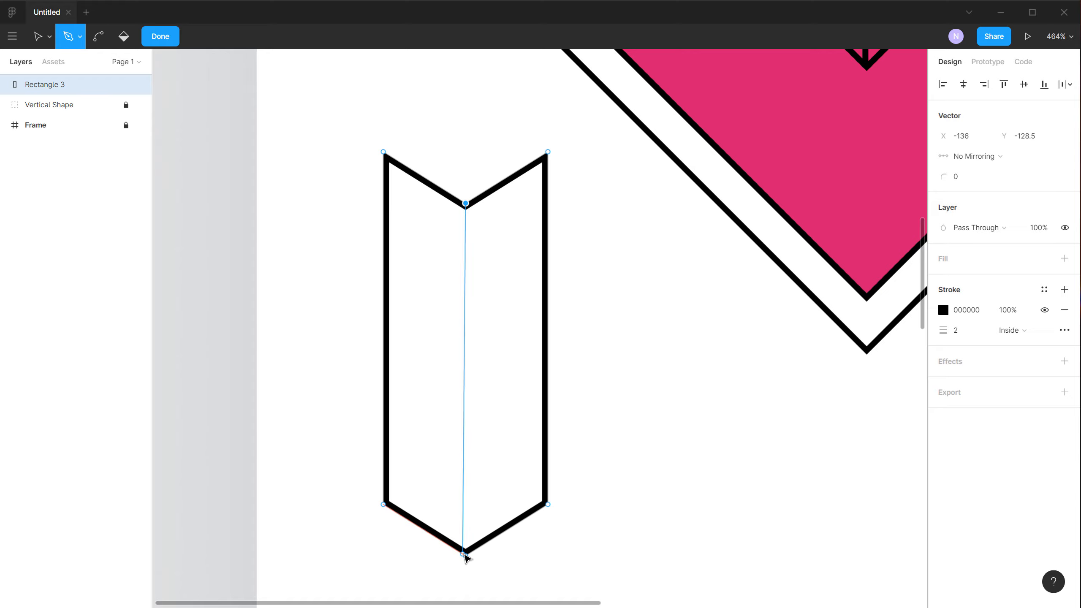
left_click(465, 556)
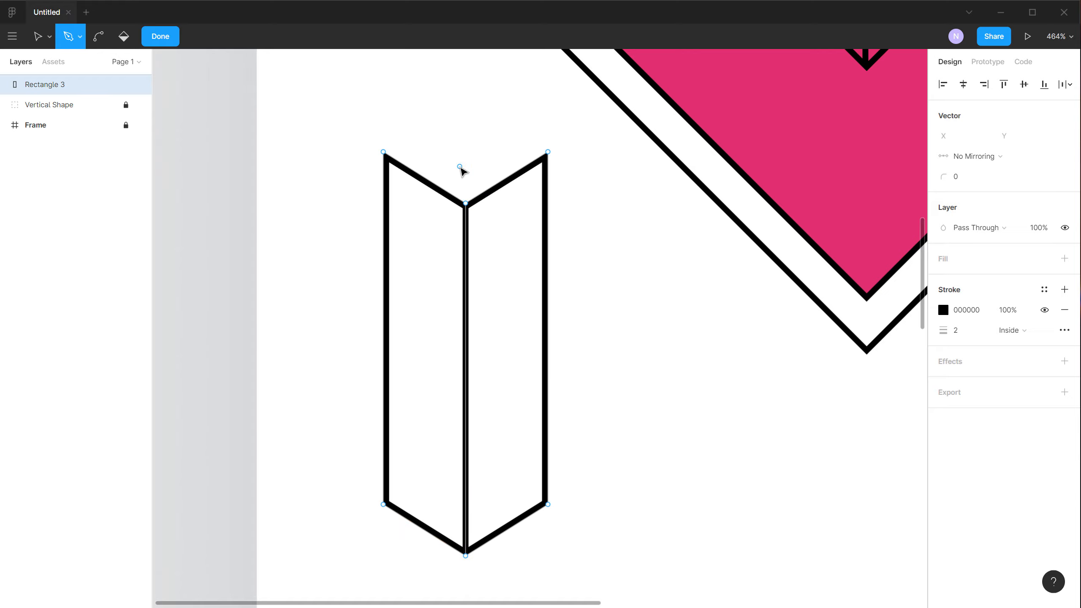
- Move the top centre vertex up to Y -161 so it forms a peak above the side corners
scroll(464, 179, "up", 5)
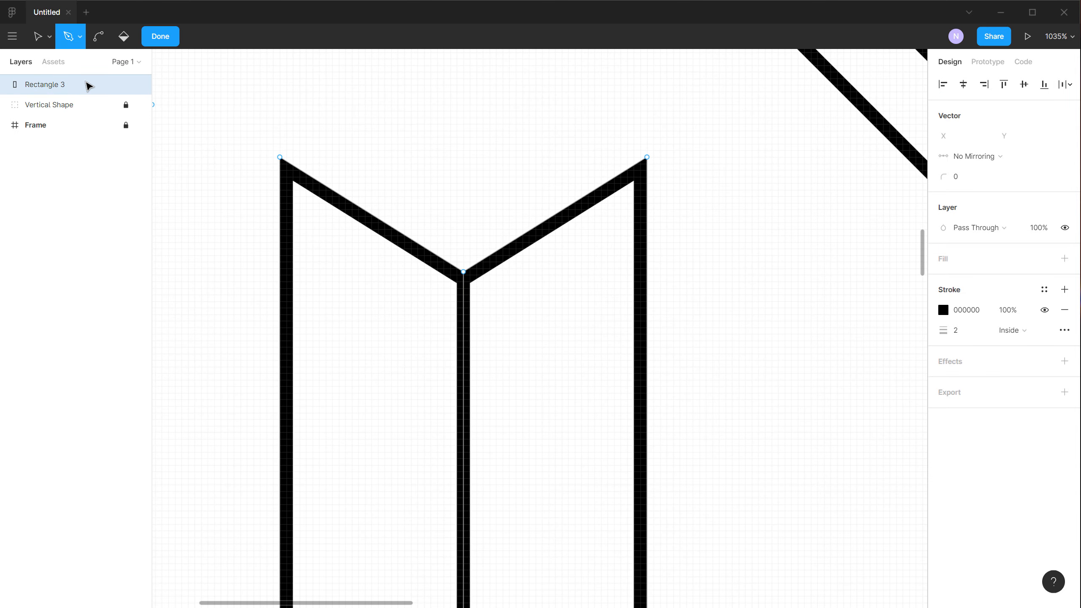
left_click(37, 36)
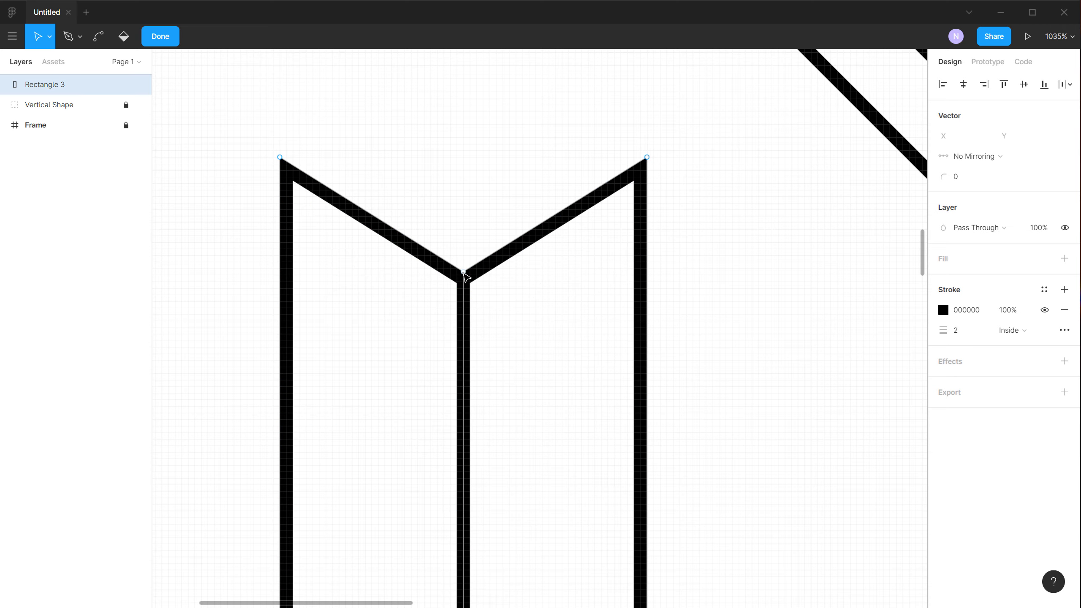
left_click_drag(464, 273, 458, 65)
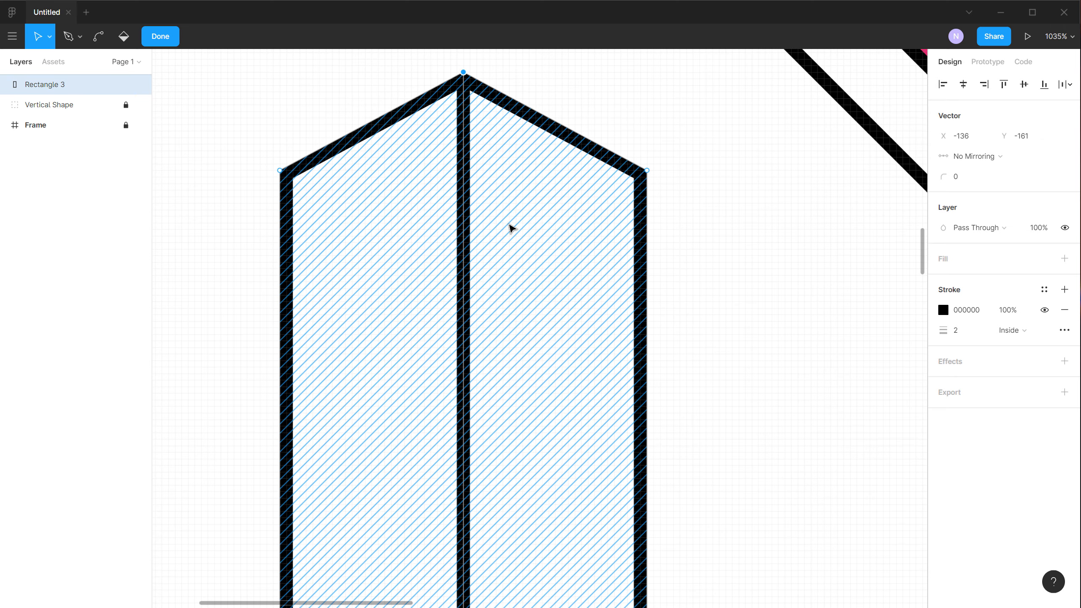
- Form the front edges of the prism's top face with a vertex at Y -128, and delete the vertical segment crossing that face
scroll(509, 229, "down", 5, "ctrl")
scroll(509, 229, "up", 3, "ctrl")
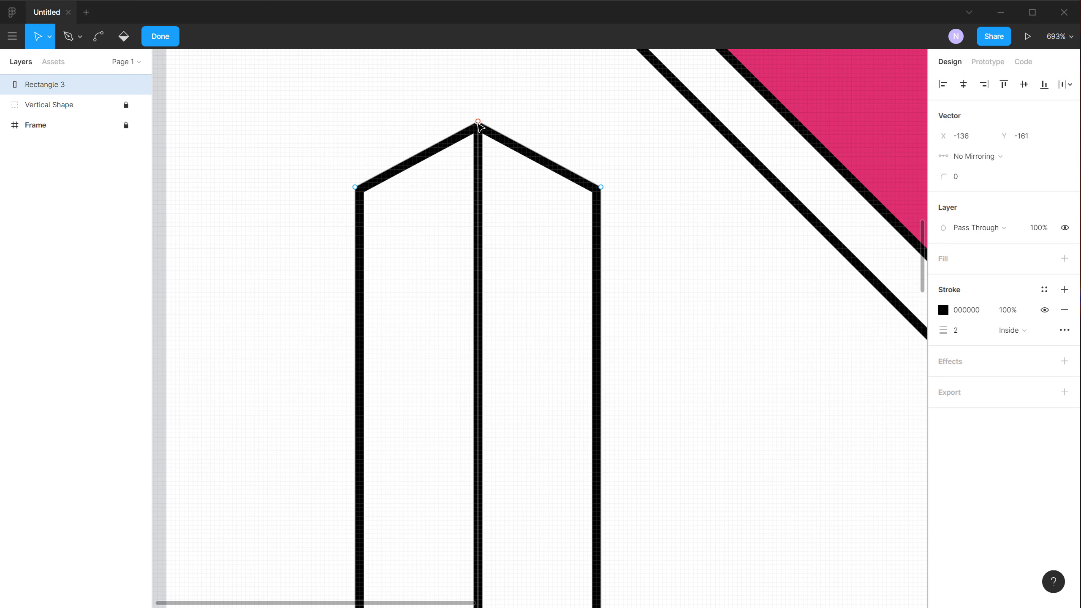
left_click_drag(479, 123, 479, 267)
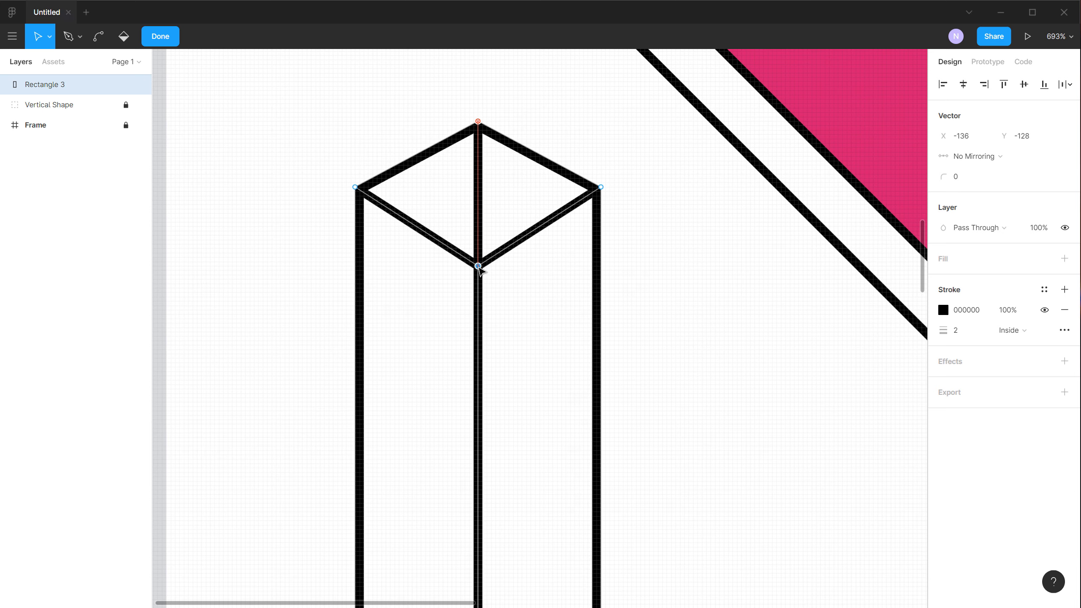
left_click(479, 191)
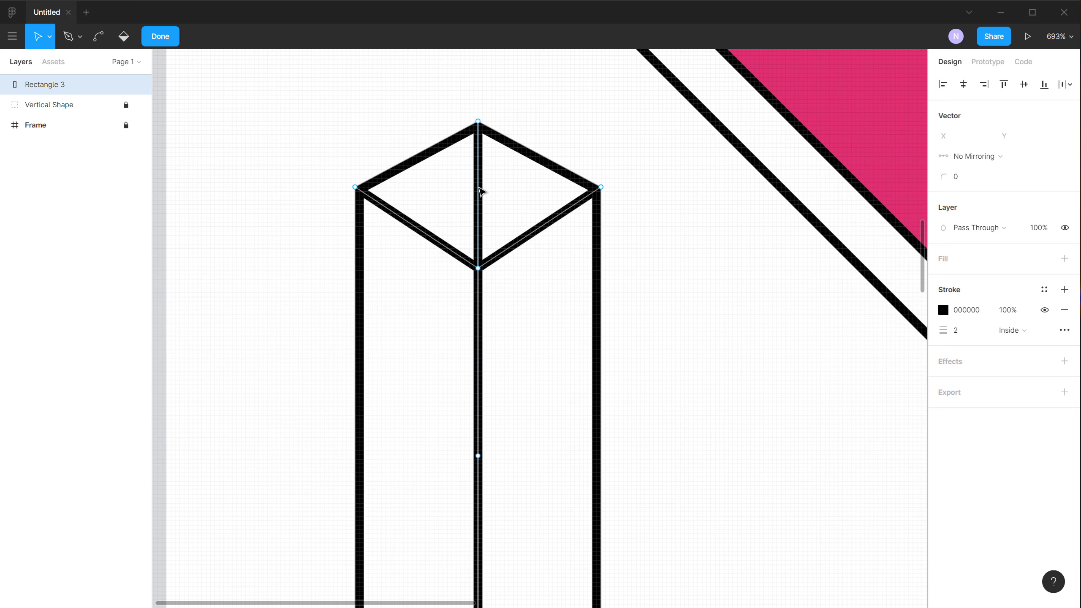
key("Delete")
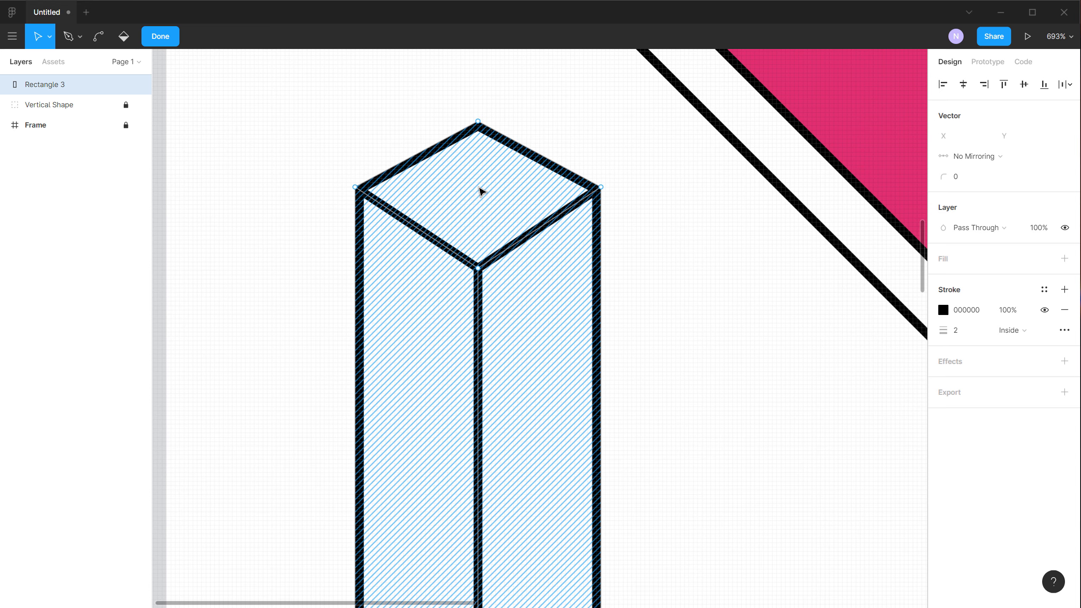
scroll(420, 235, "down", 3)
scroll(421, 234, "down", 5)
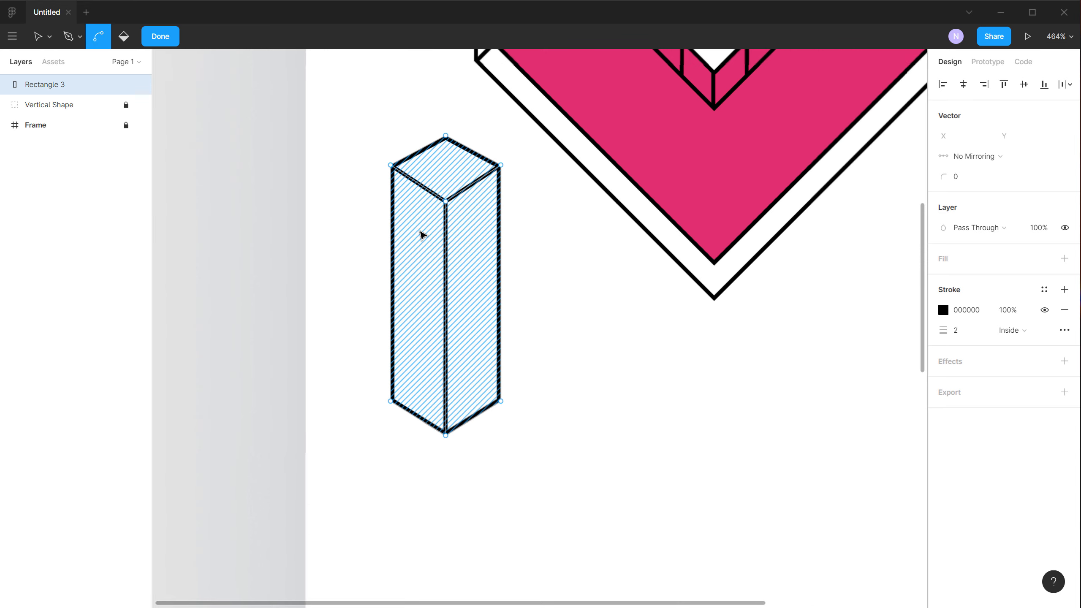
scroll(451, 210, "up", 3)
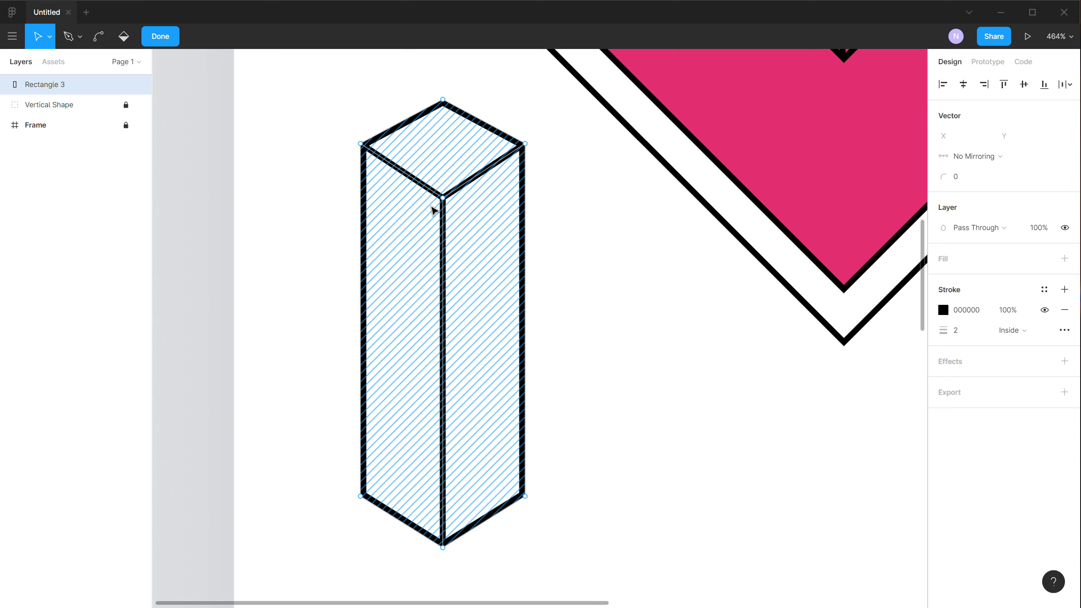
left_click(160, 37)
left_click(646, 209)
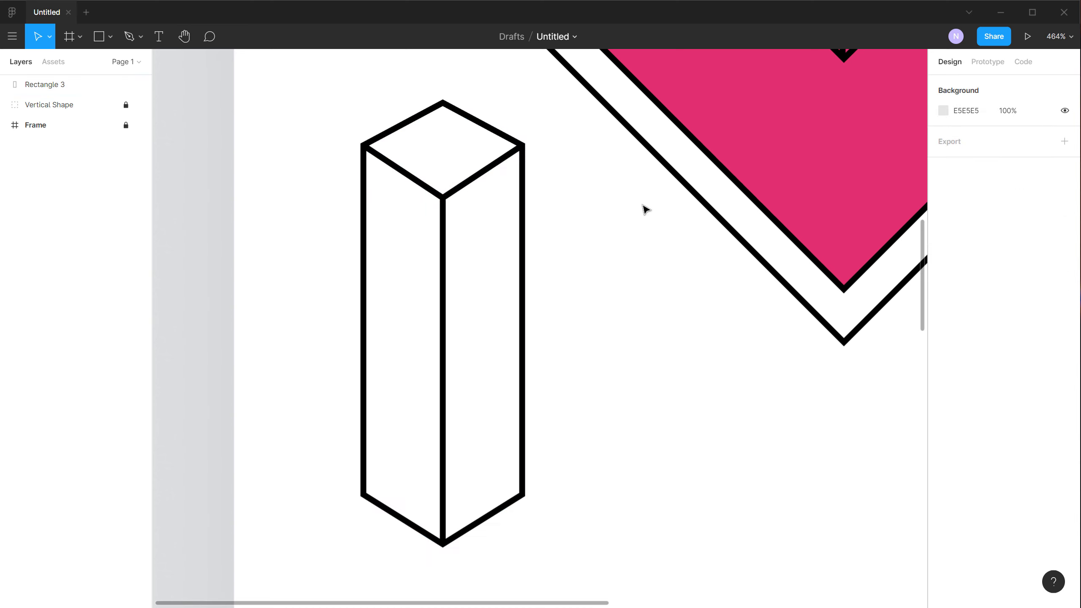
- Duplicate the prism diagonally down to the right and delete the copy's peak and left side, leaving only its right face
left_click(445, 213)
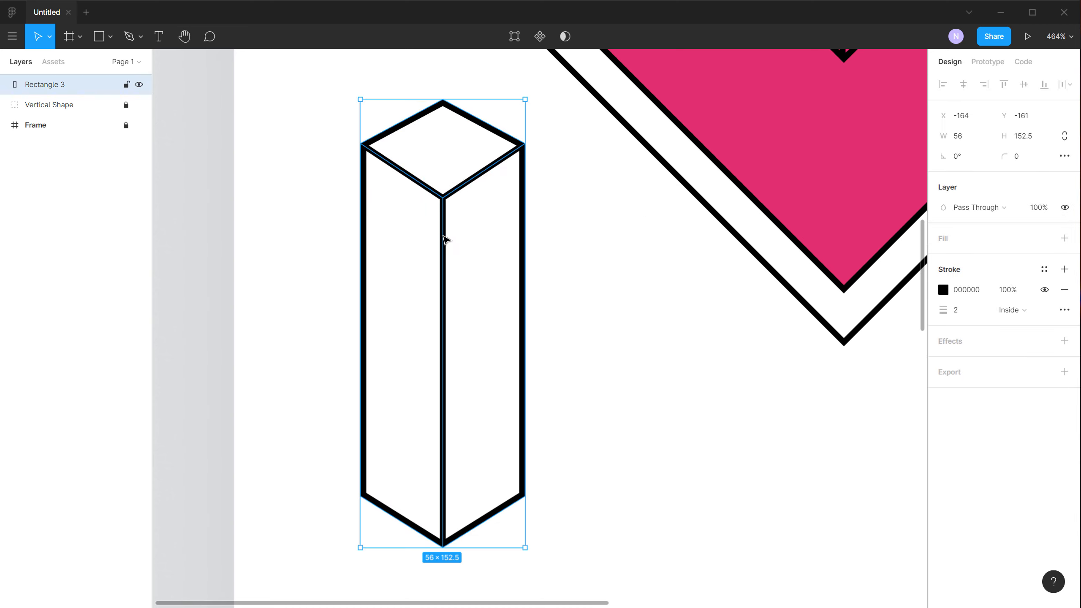
left_click_drag(445, 239, 552, 300)
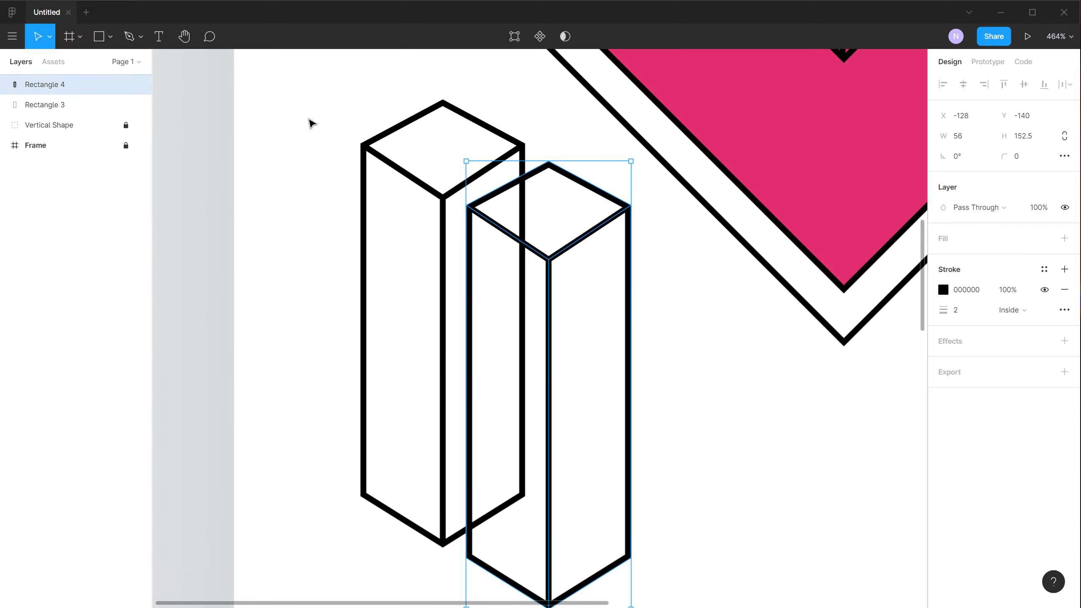
left_click(515, 36)
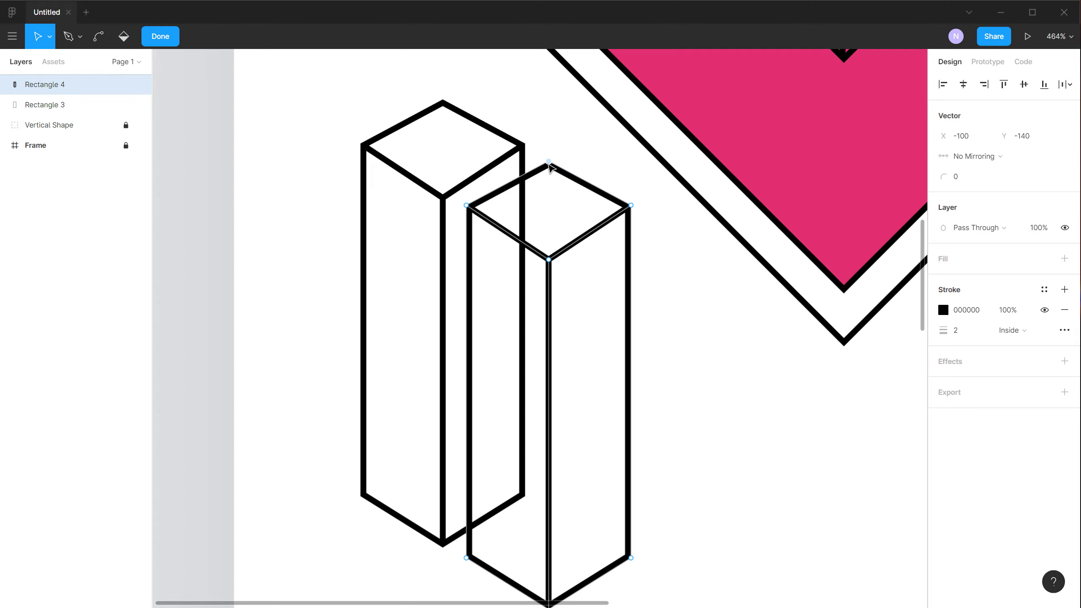
key("Delete")
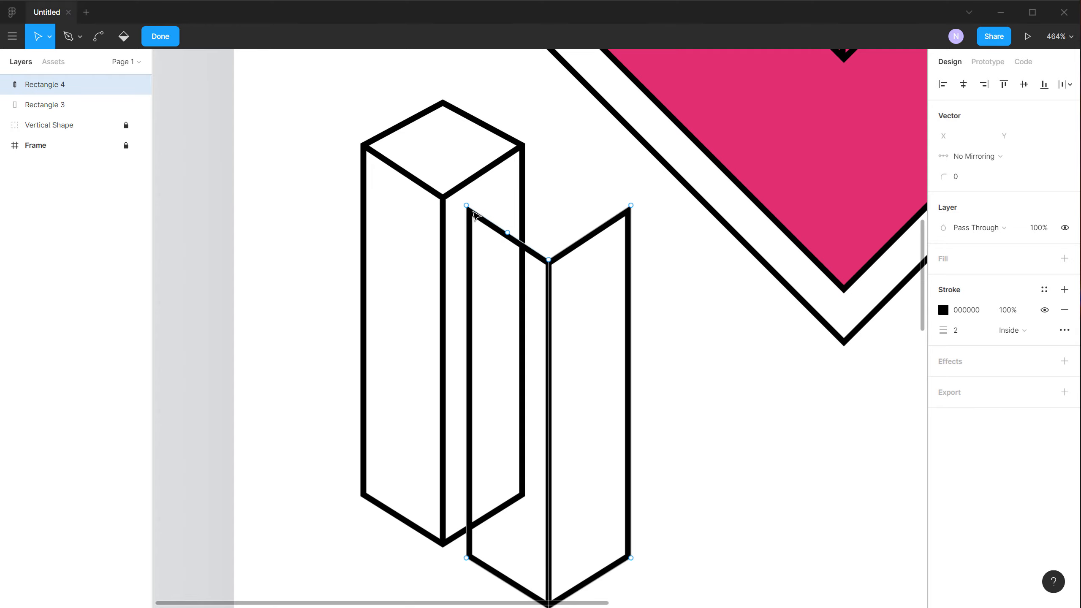
key("Delete")
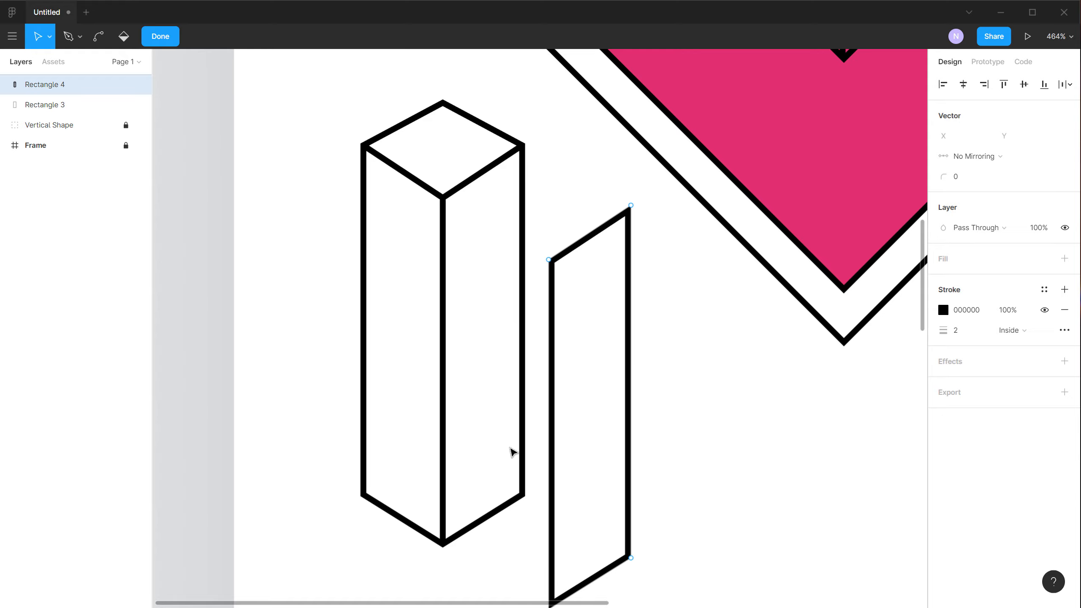
left_click(160, 37)
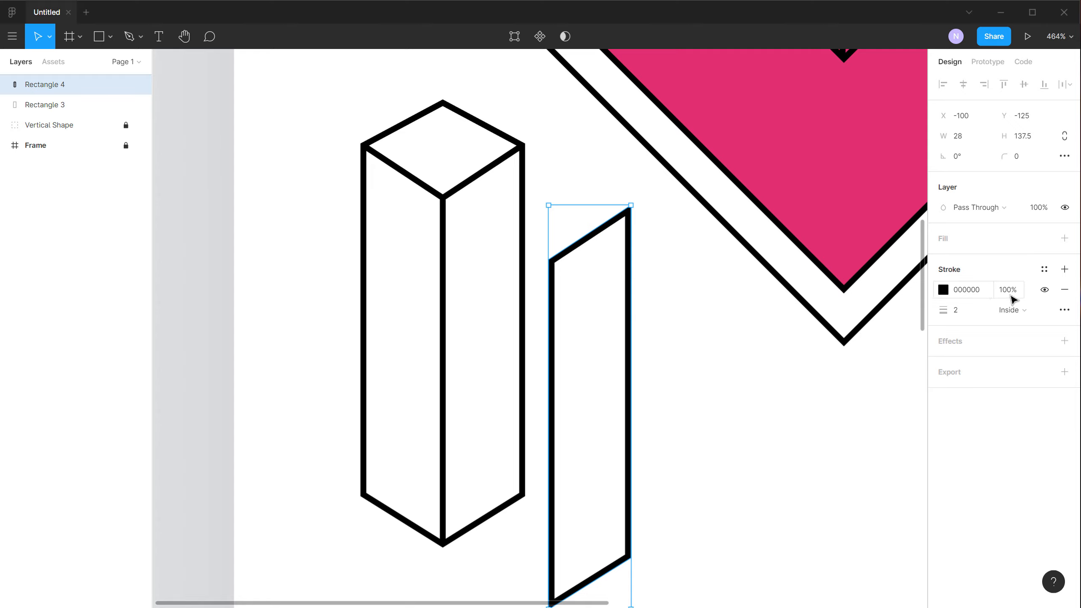
- Turn the copied face into a strokeless panel overlapping the prism's right side, filled with pink E0306F sampled from the large shape
left_click(1064, 239)
left_click_drag(575, 356, 507, 333)
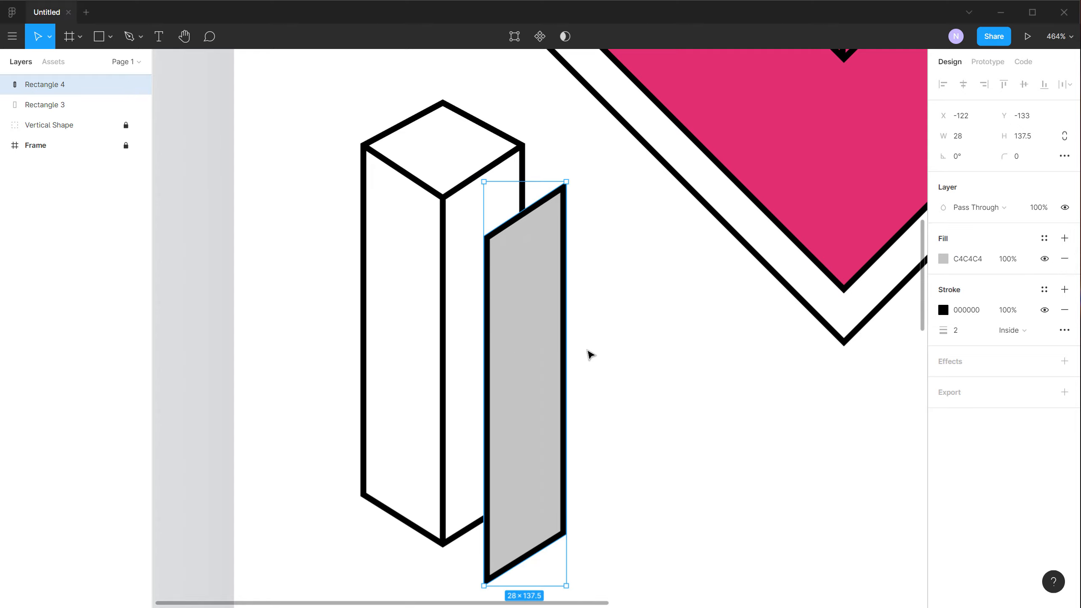
left_click(1065, 310)
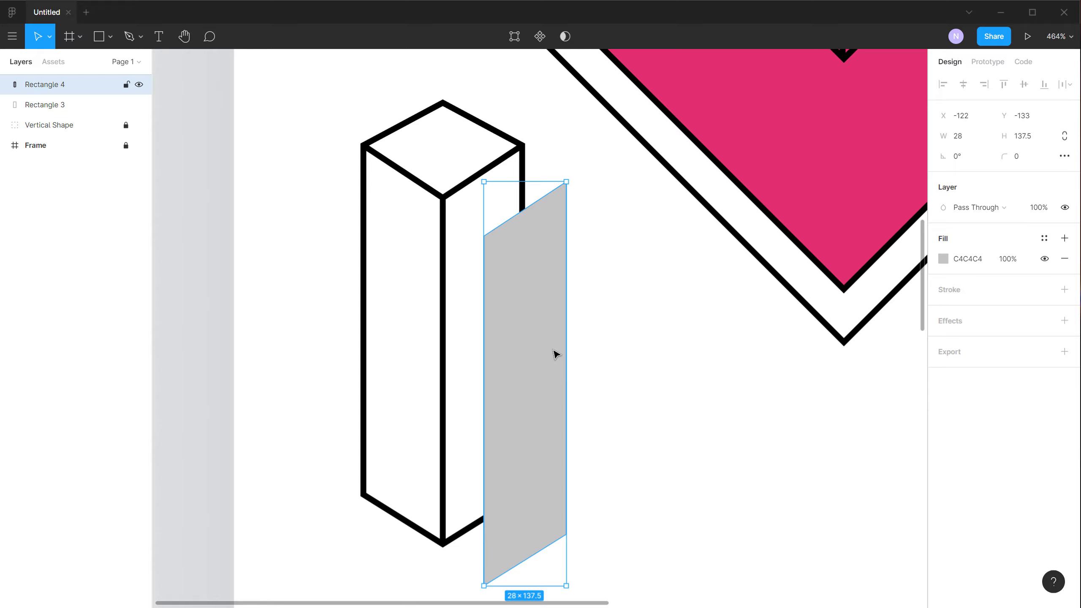
key("i")
left_click(774, 171)
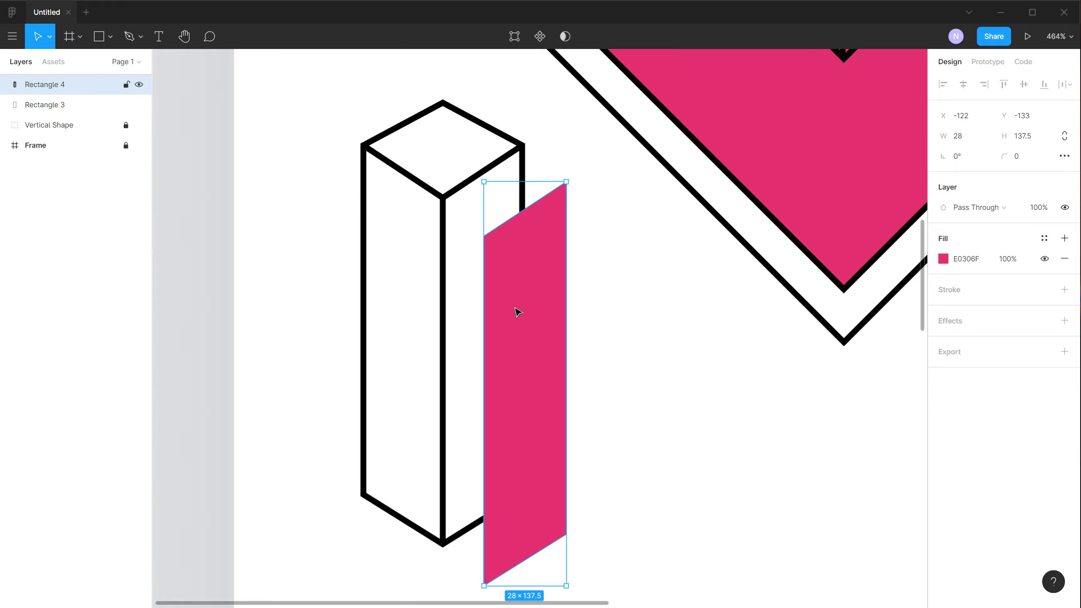
left_click(597, 338)
- Send the pink panel backward so it sits behind the prism outline
scroll(451, 314, "down", 2)
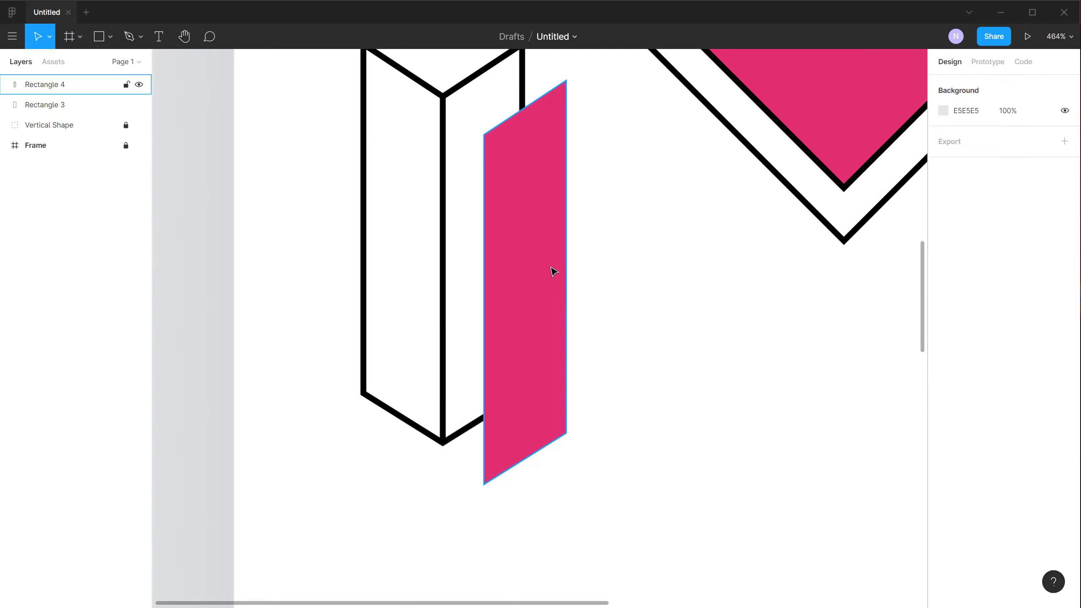
scroll(554, 271, "down", 5)
scroll(554, 271, "down", 2)
left_click(462, 319)
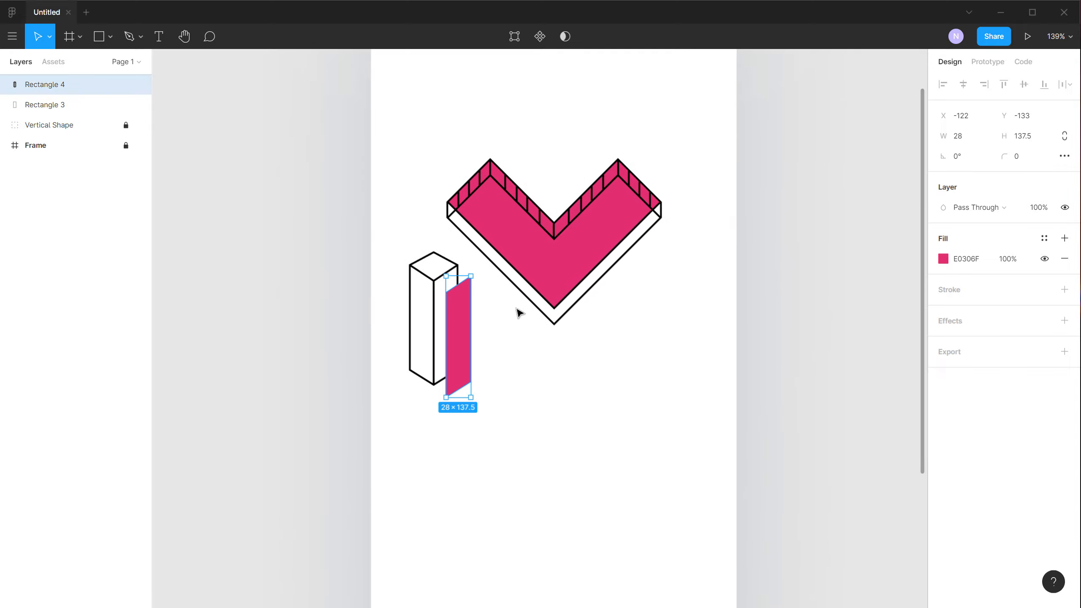
key("ctrl+bracketleft")
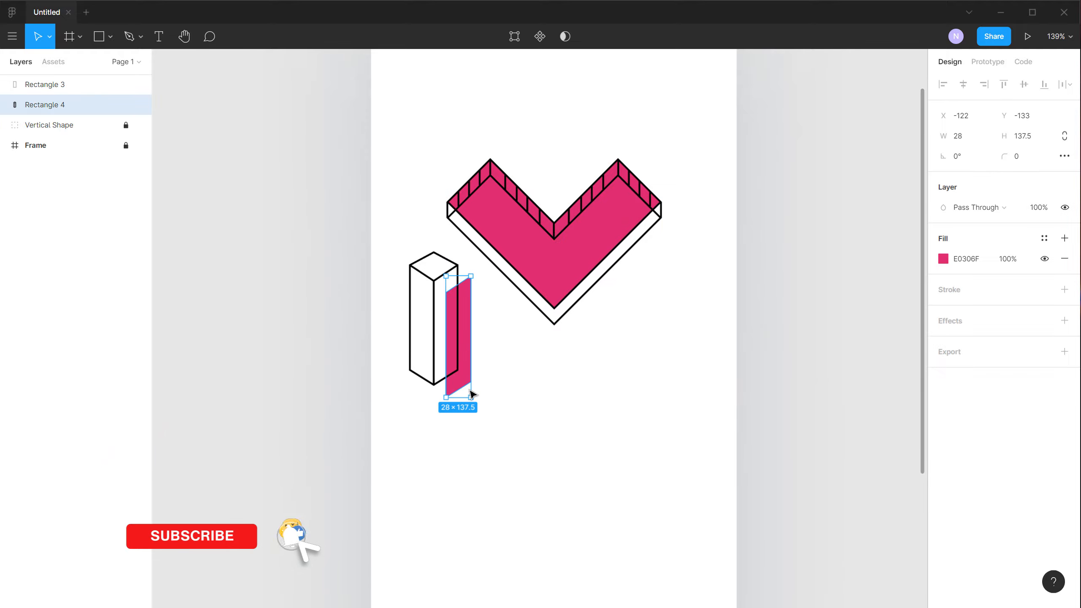
- Scale the prism and its pink panel together down to about 31 × 73 with the Scale tool
scroll(470, 394, "up", 3)
scroll(473, 311, "up", 3)
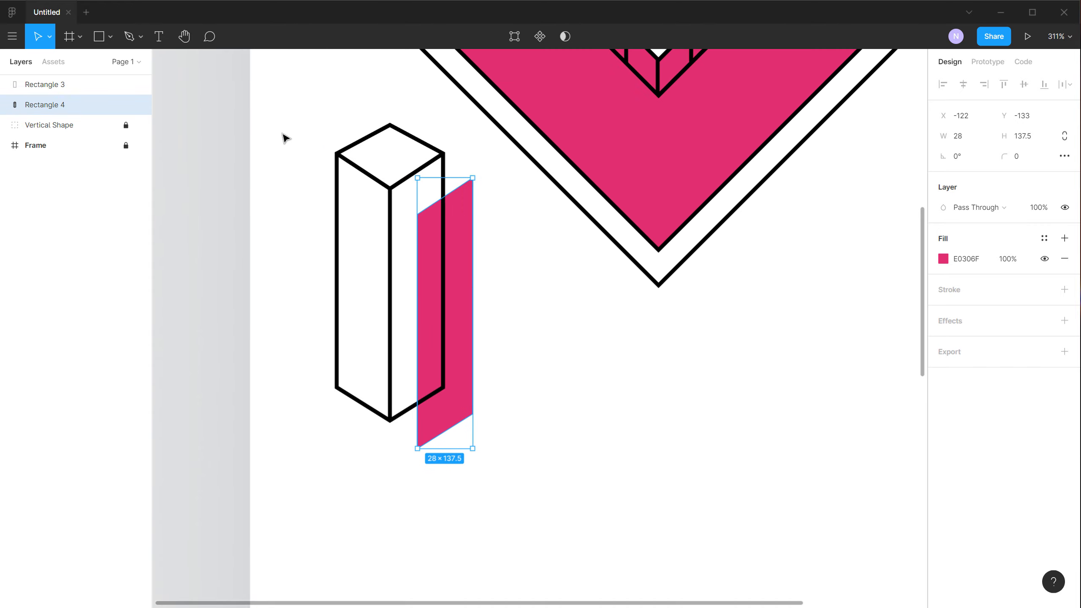
left_click_drag(308, 153, 483, 355)
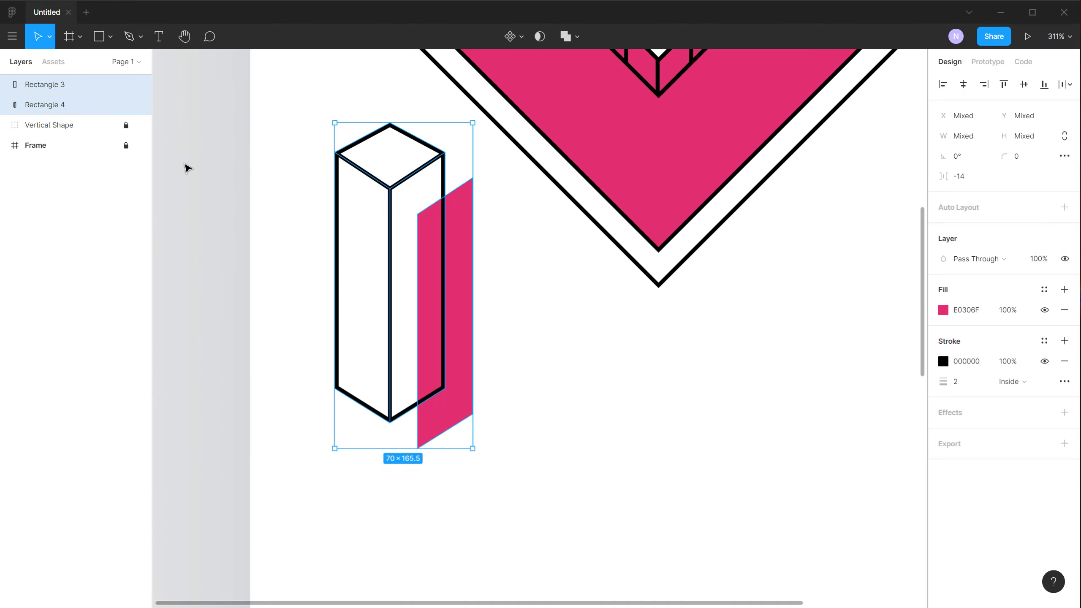
left_click(50, 36)
left_click(54, 82)
left_click_drag(476, 293, 452, 297)
left_click(491, 279)
scroll(492, 279, "down", 5)
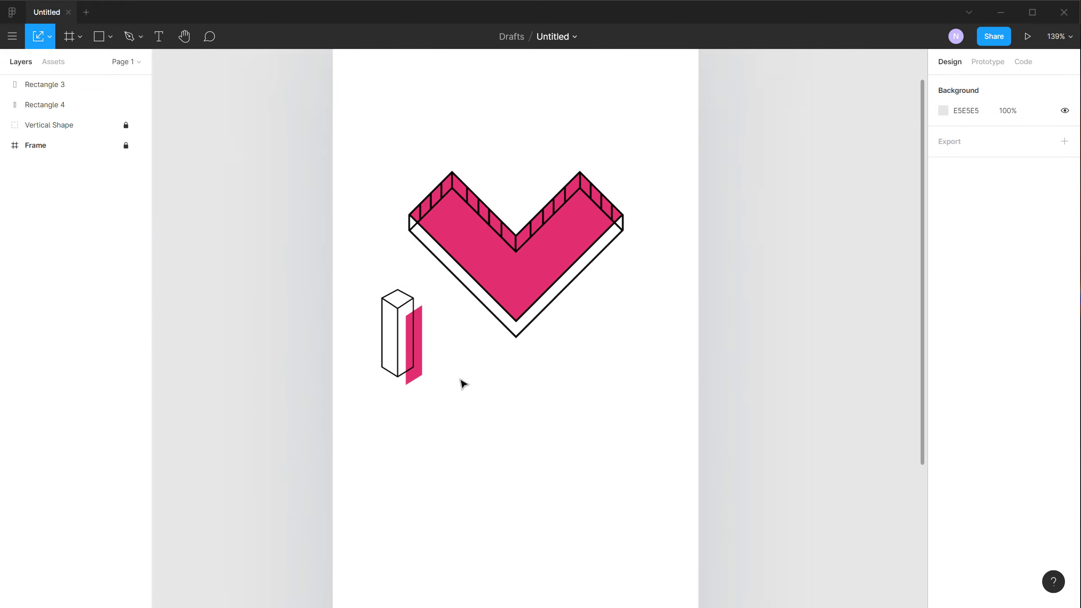
left_click_drag(332, 343, 394, 433)
left_click_drag(395, 393, 382, 395)
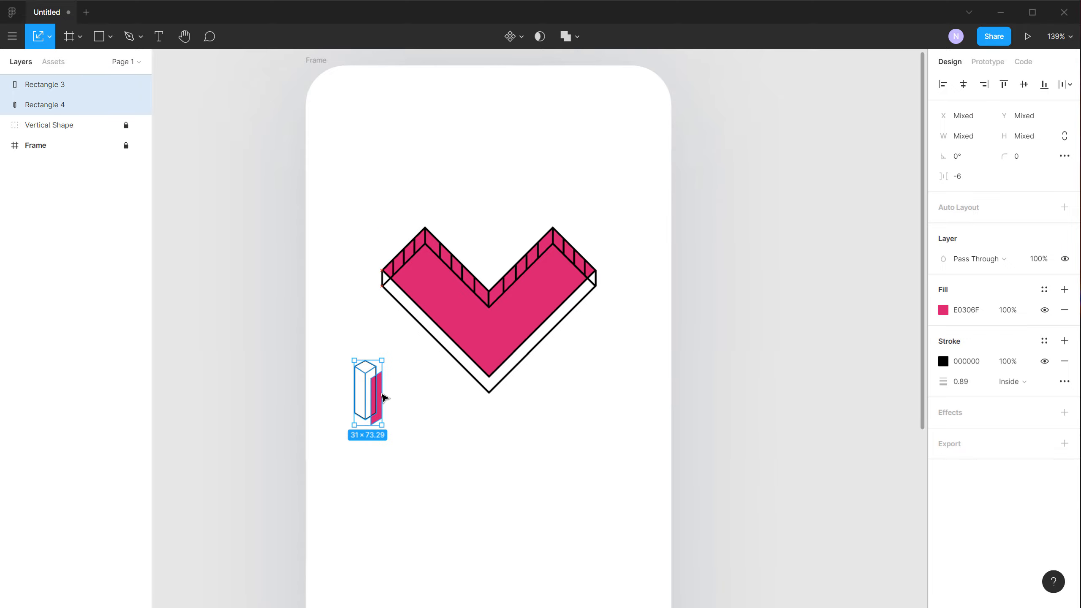
left_click(403, 408)
- Increase the scaled prism's stroke weight to match the outline of the large shape
scroll(367, 405, "up", 5)
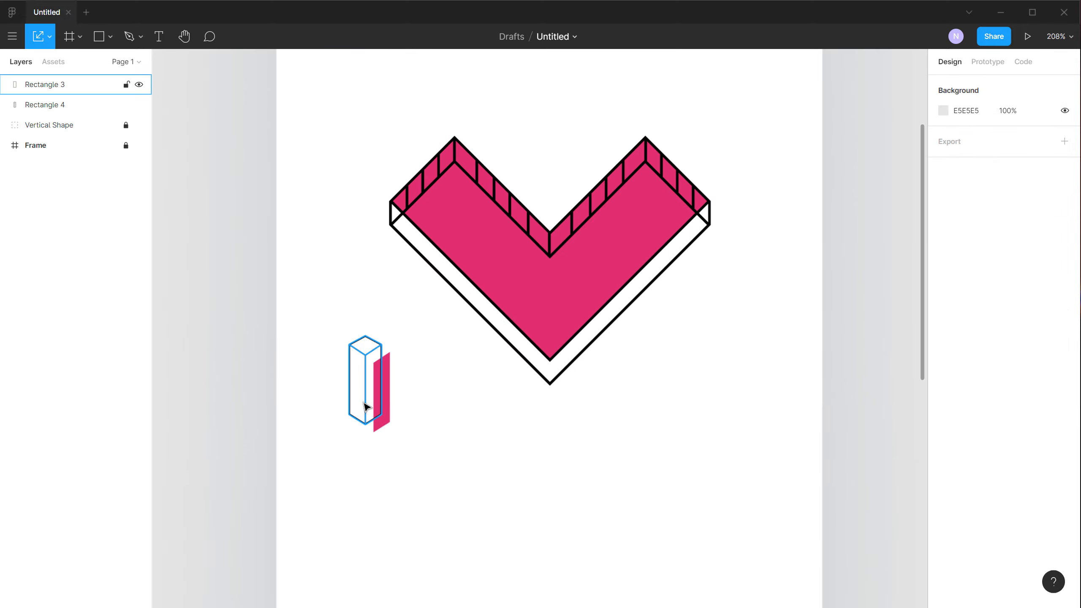
left_click(354, 325)
left_click(978, 312)
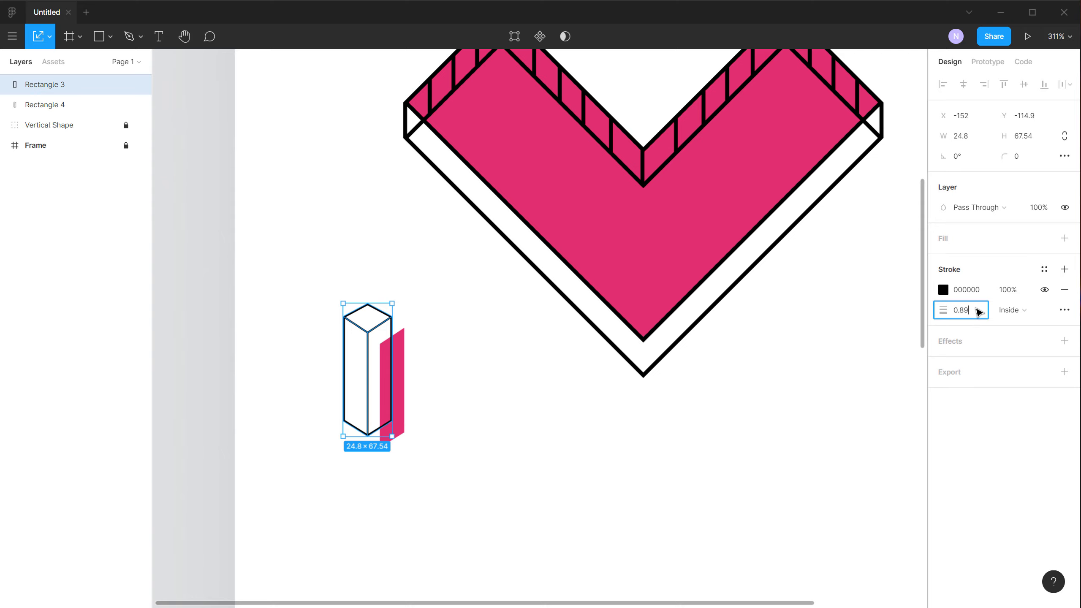
type("3")
key("Return")
left_click(498, 464)
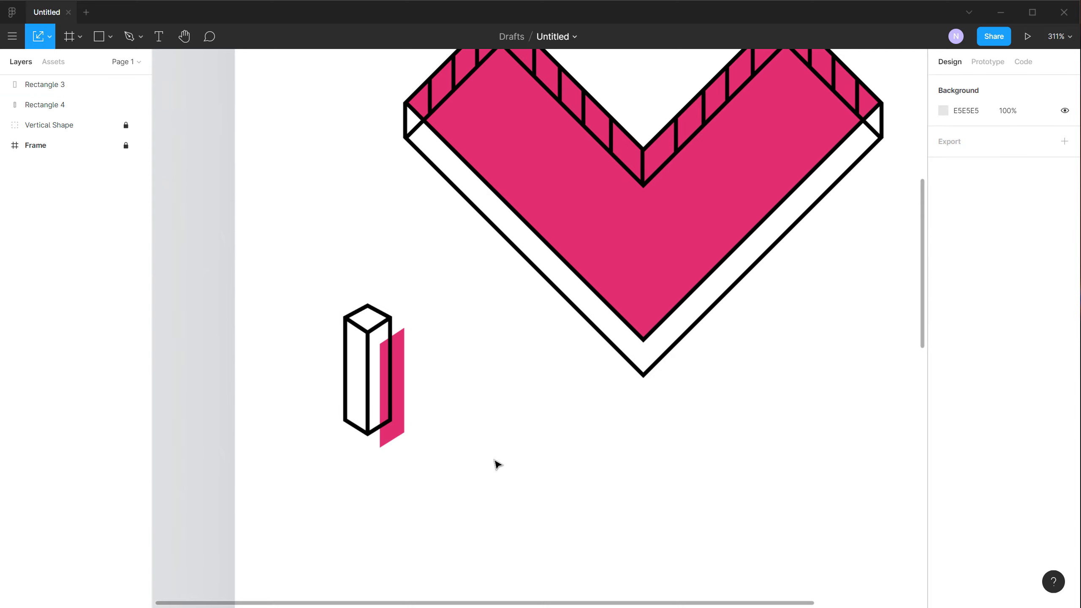
- Extend the pink panel downward by moving its two bottom vertices well below the prism's base
left_click(392, 367)
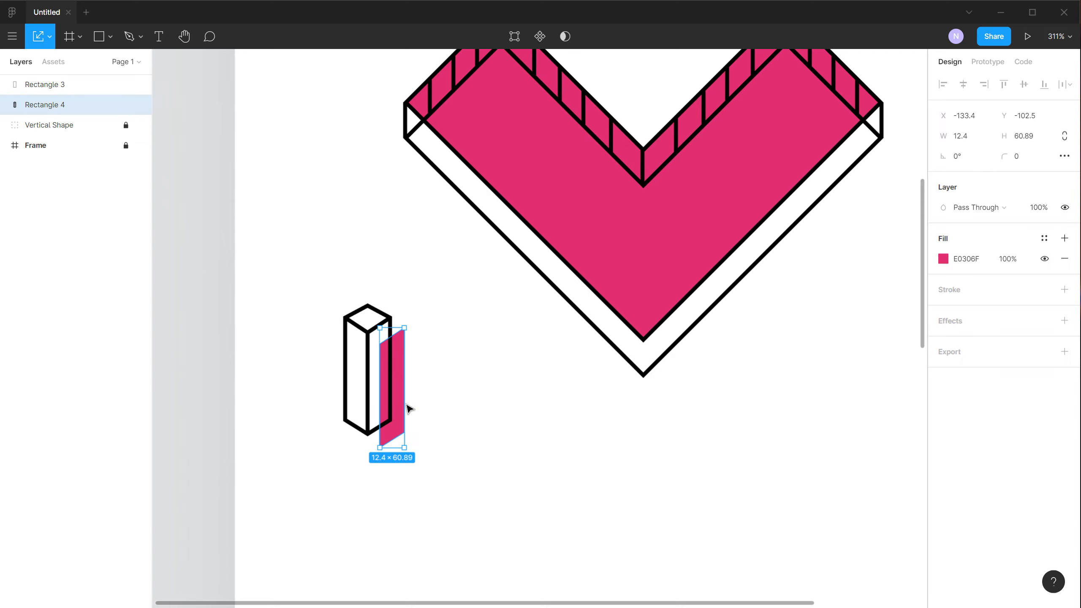
scroll(410, 409, "up", 5)
left_click(515, 37)
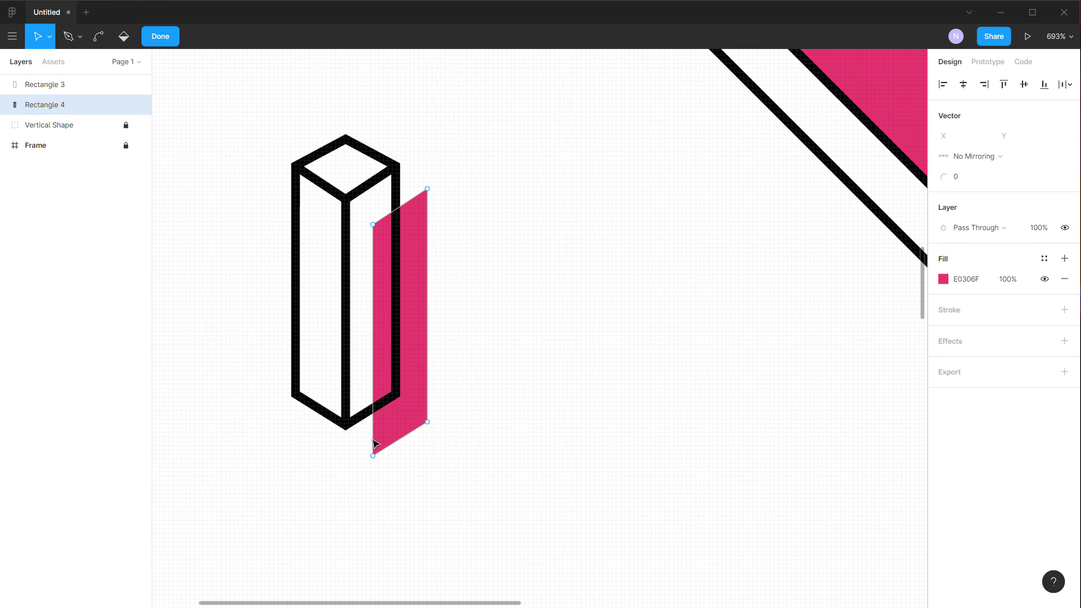
left_click_drag(355, 445, 387, 473)
left_click_drag(412, 413, 425, 463)
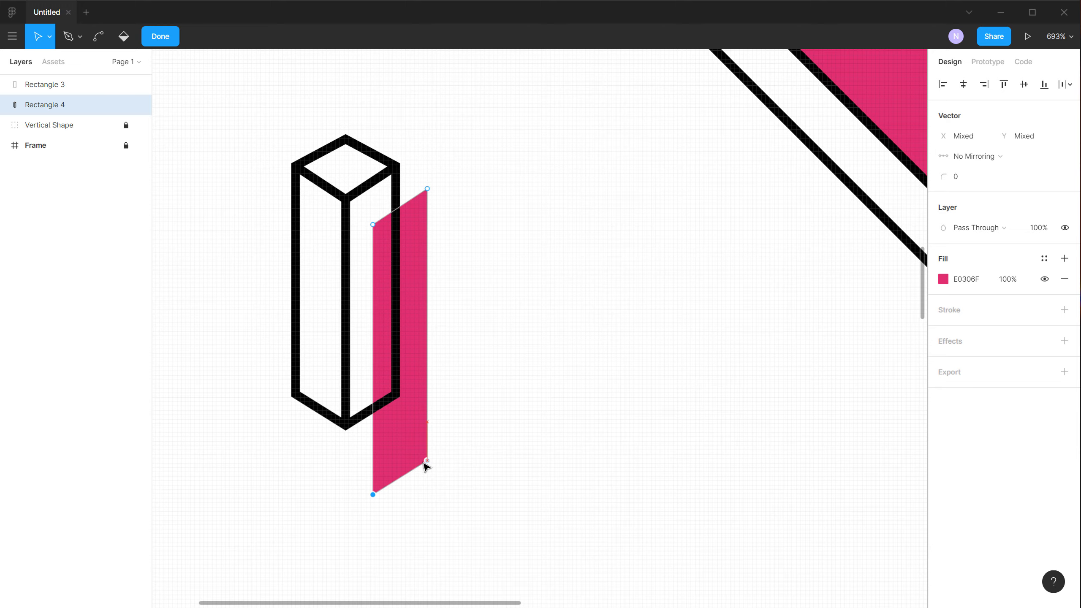
- Finish editing the pink panel's shape and group the panel with the prism outline
left_click(158, 37)
left_click(227, 105)
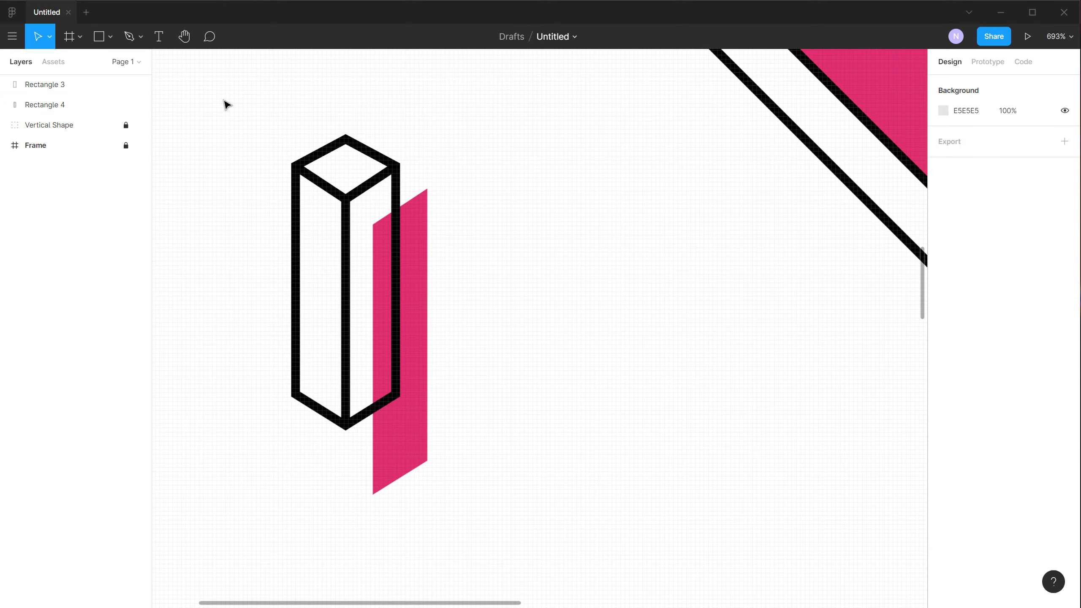
left_click(419, 383)
left_click(471, 263)
scroll(471, 263, "down", 10)
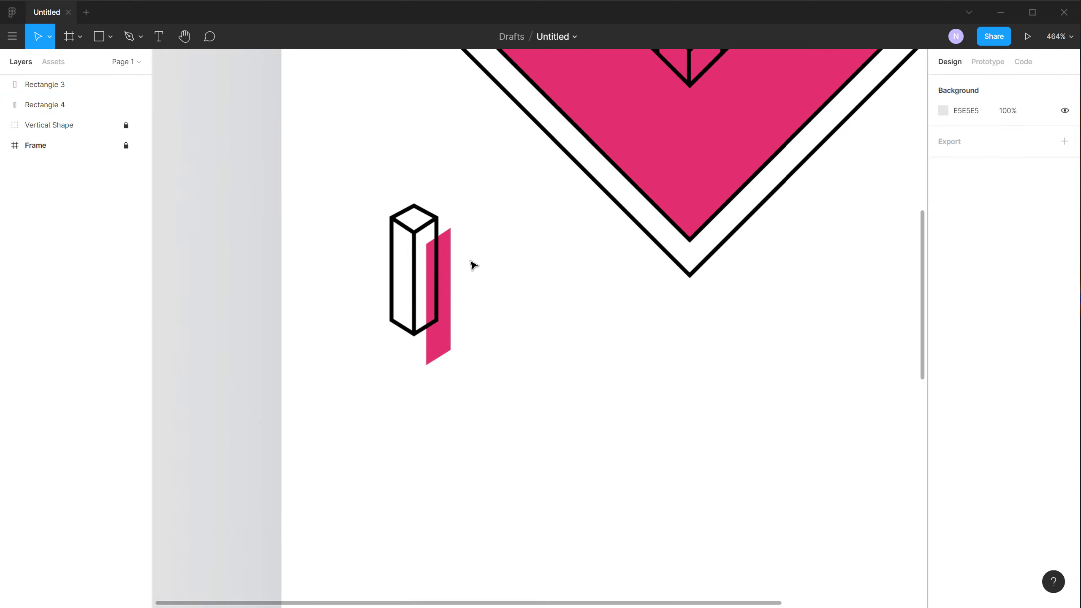
scroll(472, 311, "up", 5)
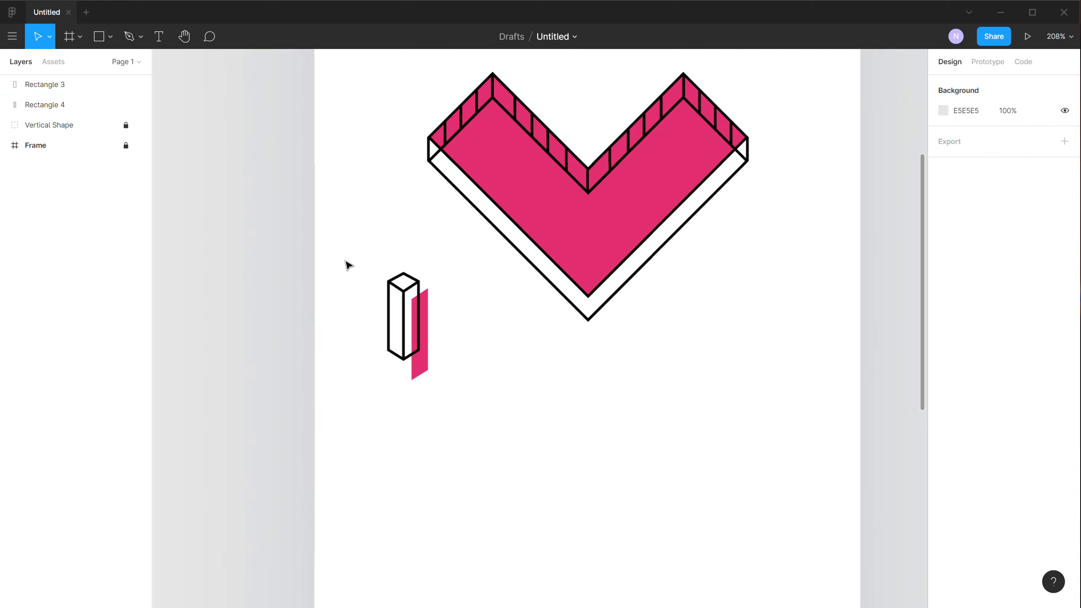
left_click_drag(358, 268, 457, 343)
key("ctrl+g")
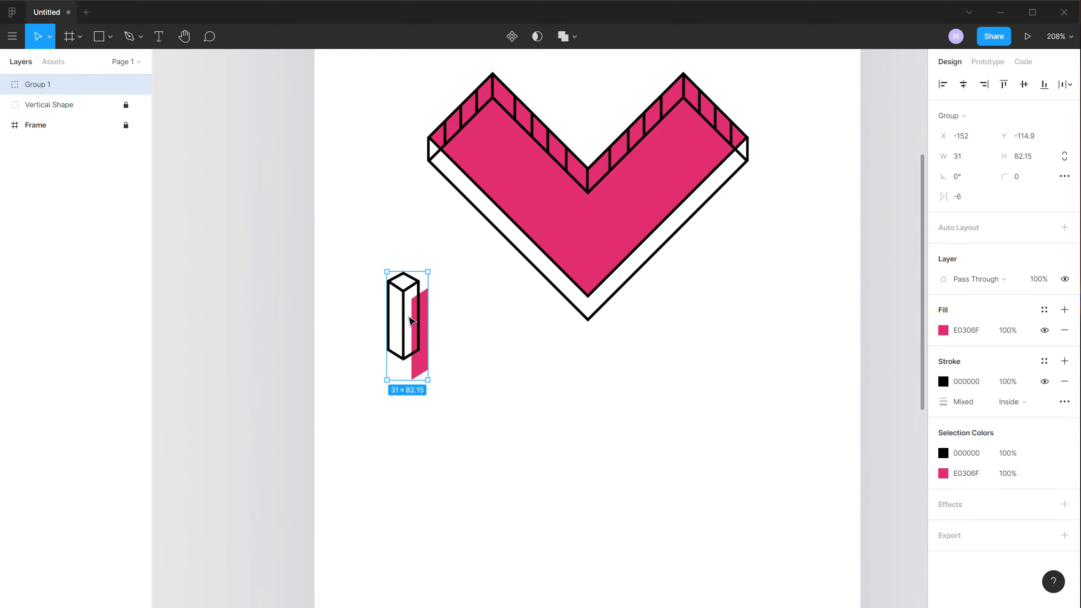
- Move the prism group up and to the left to X -172, Y -134, and rename it Cube
key("shift+Left")
key("shift+Left")
key("shift+Left")
key("shift+Up")
key("shift+Up")
key("shift+Up")
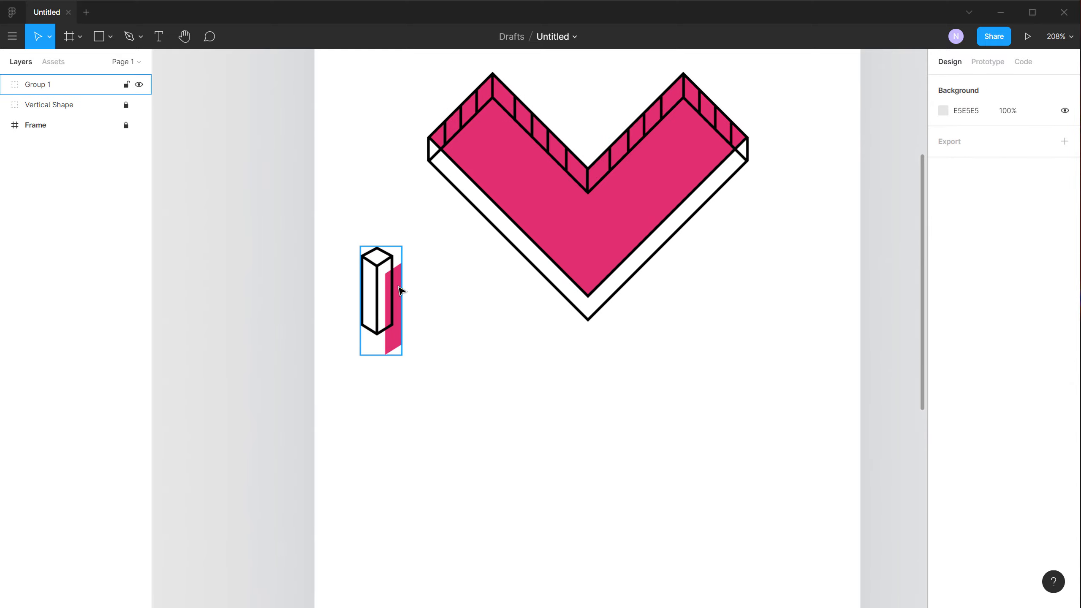
double_click(42, 88)
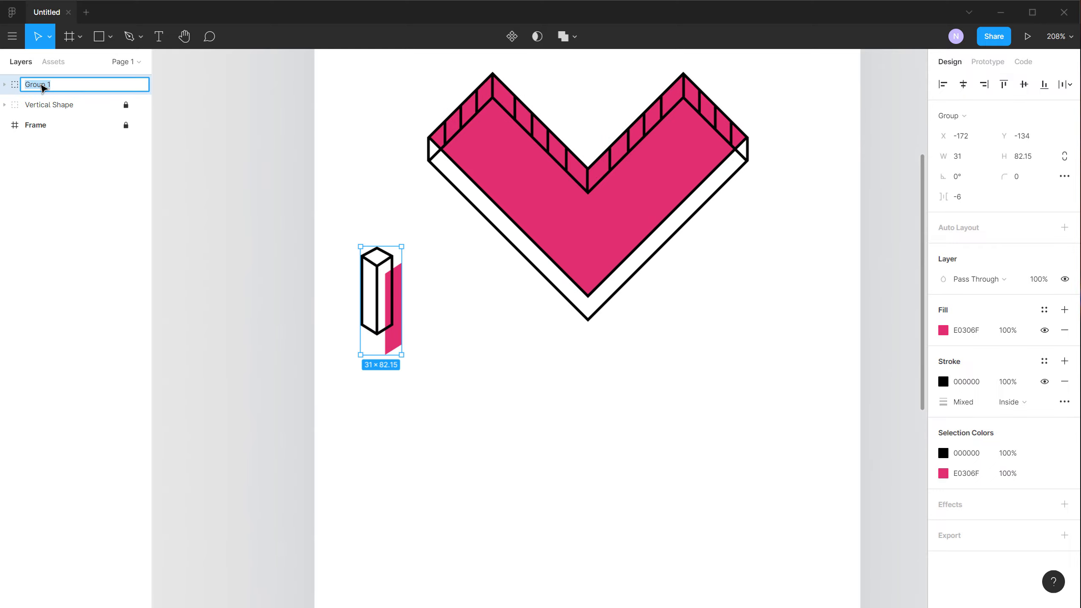
left_click(320, 206)
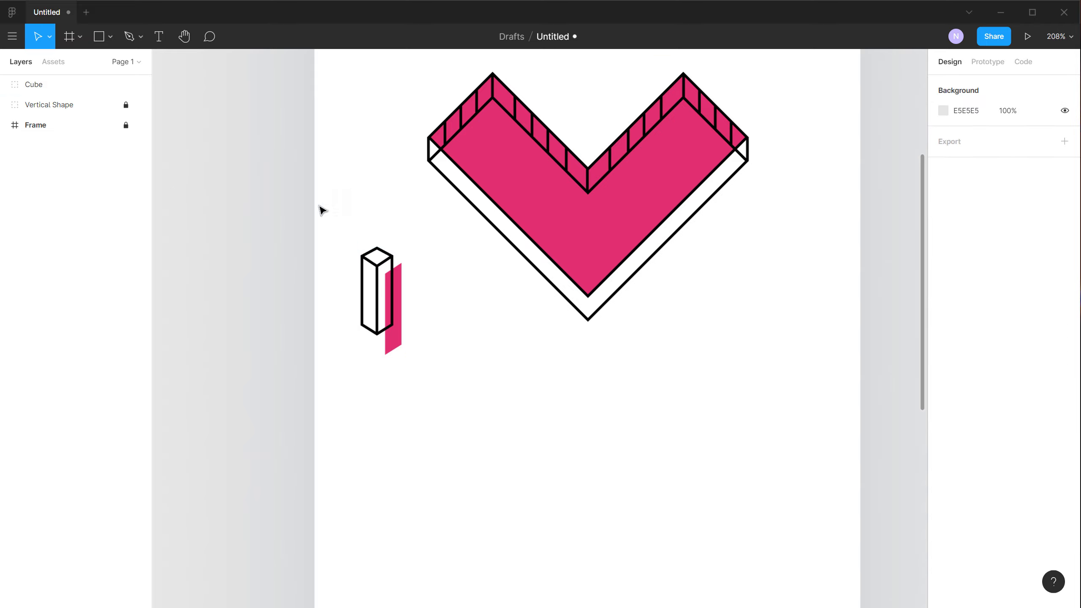
- Draw a 30 × 30 square in the empty area of the frame above and to the right of the large shape
scroll(406, 208, "down", 2)
left_click_drag(597, 199, 572, 327)
scroll(589, 277, "up", 3)
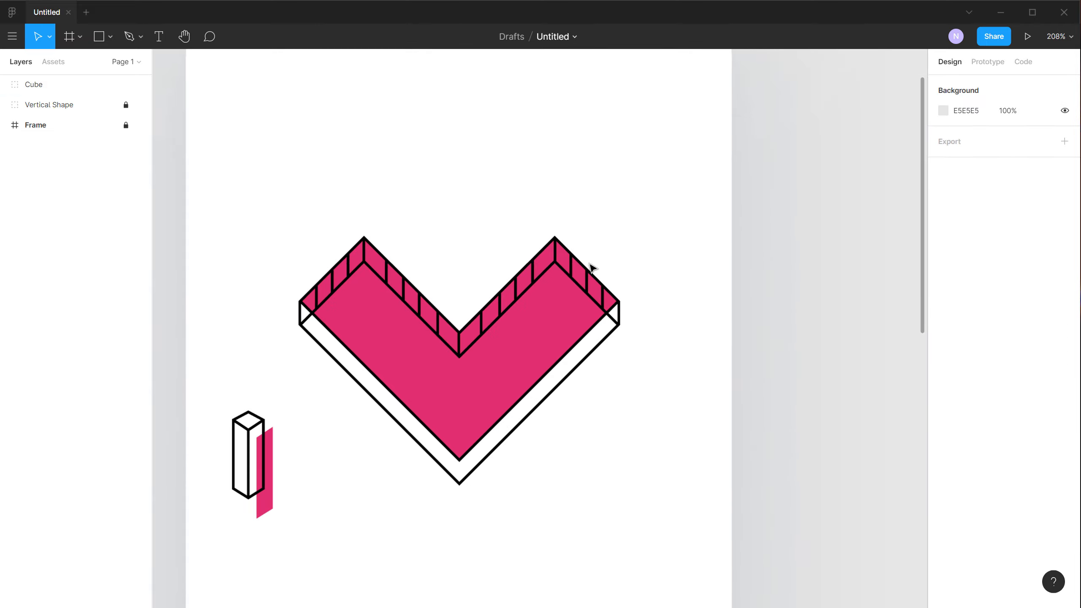
scroll(591, 270, "up", 2)
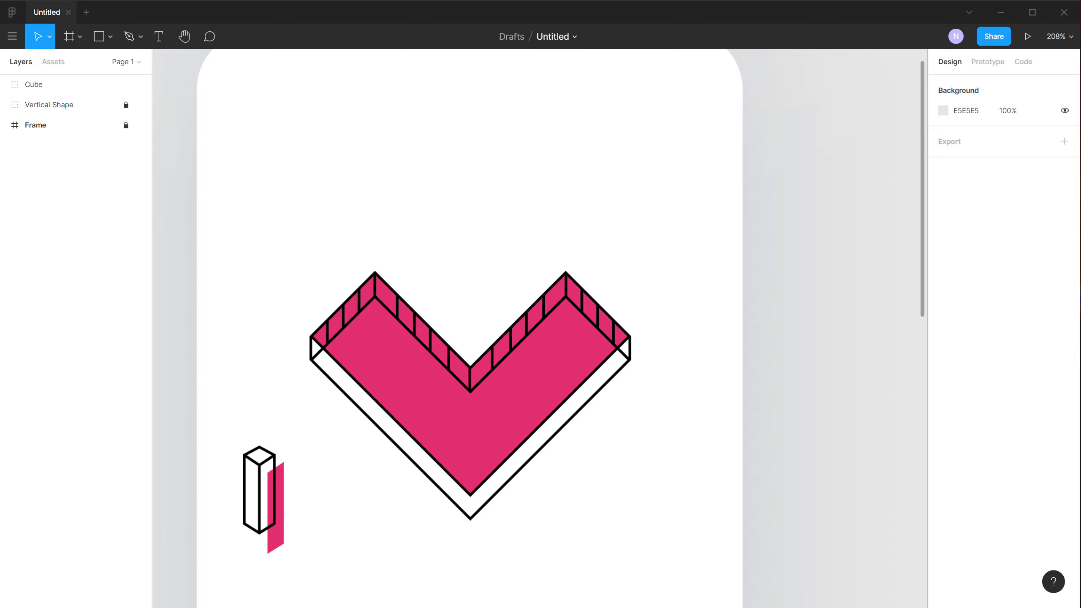
left_click(102, 37)
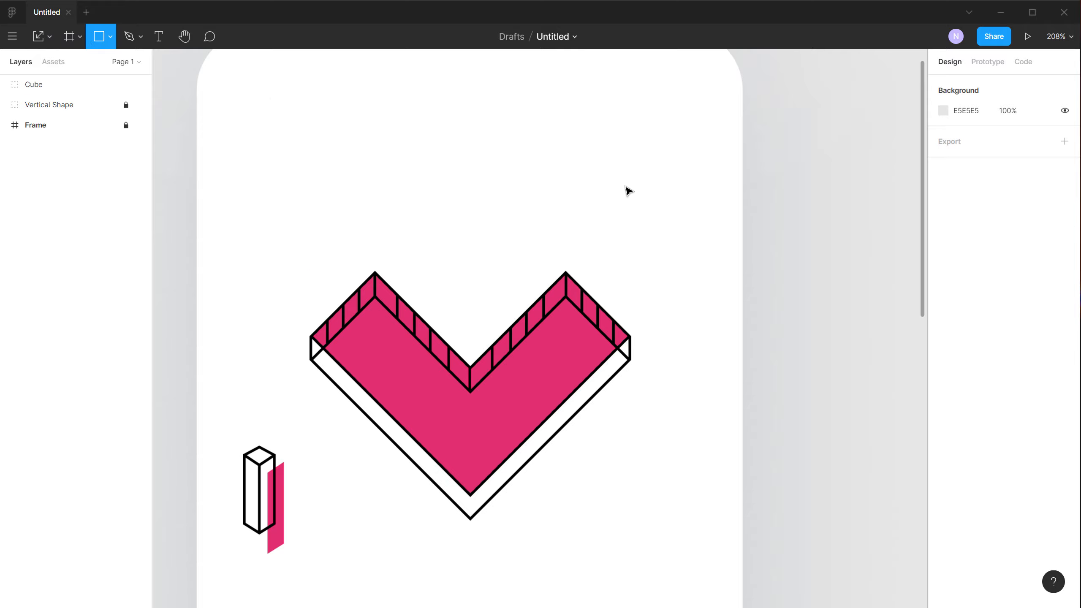
mouse_move(628, 186)
left_mouse_down()
mouse_move(686, 264)
mouse_move(645, 231)
left_mouse_up()
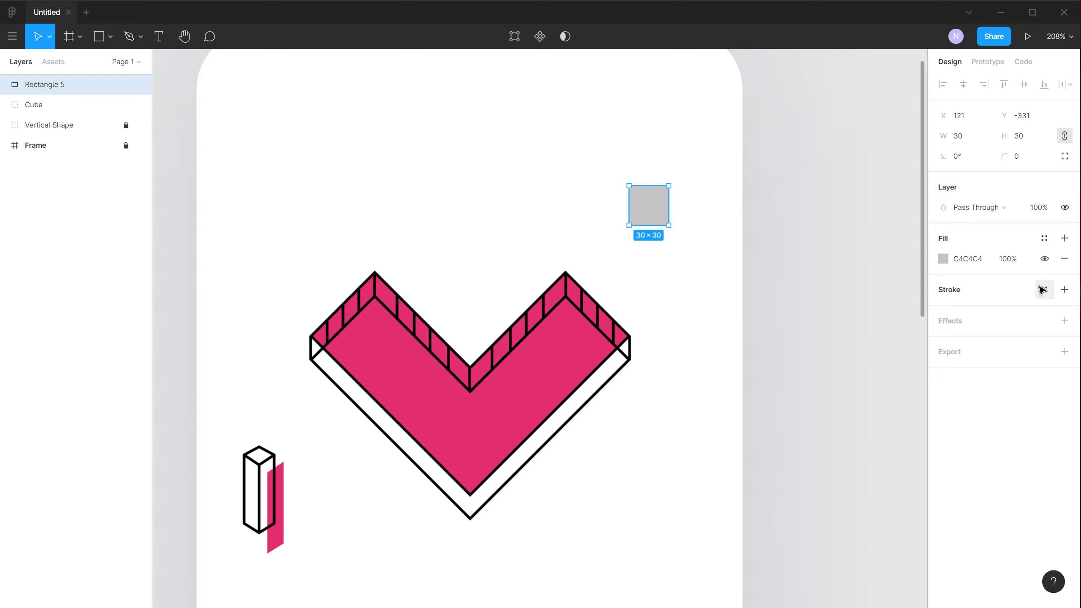
- Remove the square's fill and give it a black inside stroke of weight 2
left_click(1064, 259)
left_click(1064, 269)
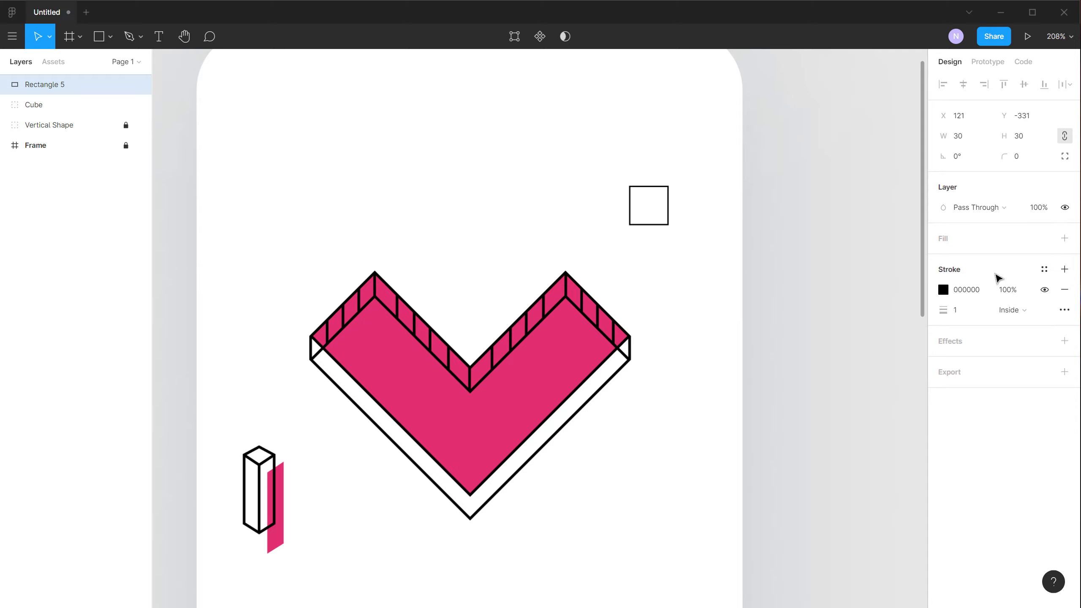
left_click(977, 310)
key("Return")
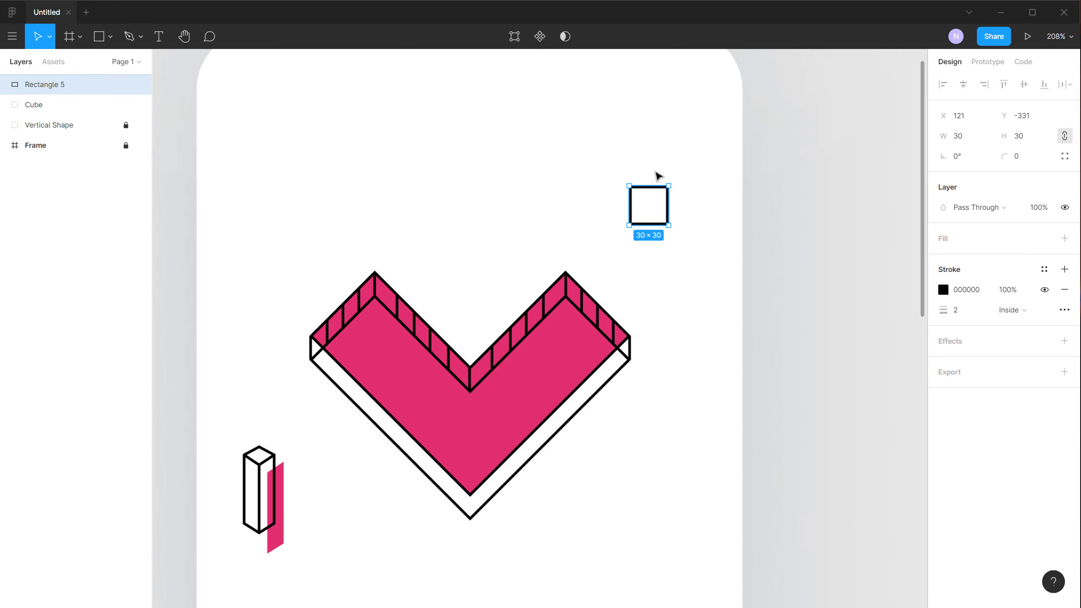
- Rotate the square 45° and move its bottom vertex up to the midline to turn it into a triangle
mouse_move(659, 176)
left_mouse_down()
mouse_move(632, 168)
mouse_move(647, 171)
left_mouse_up()
scroll(658, 230, "up", 3)
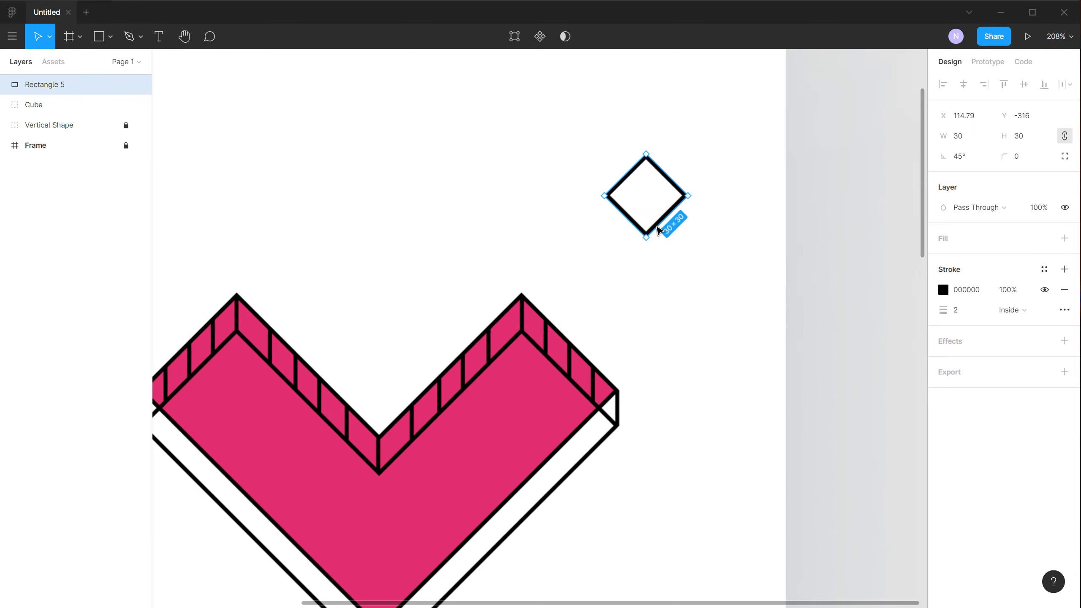
scroll(658, 230, "up", 5)
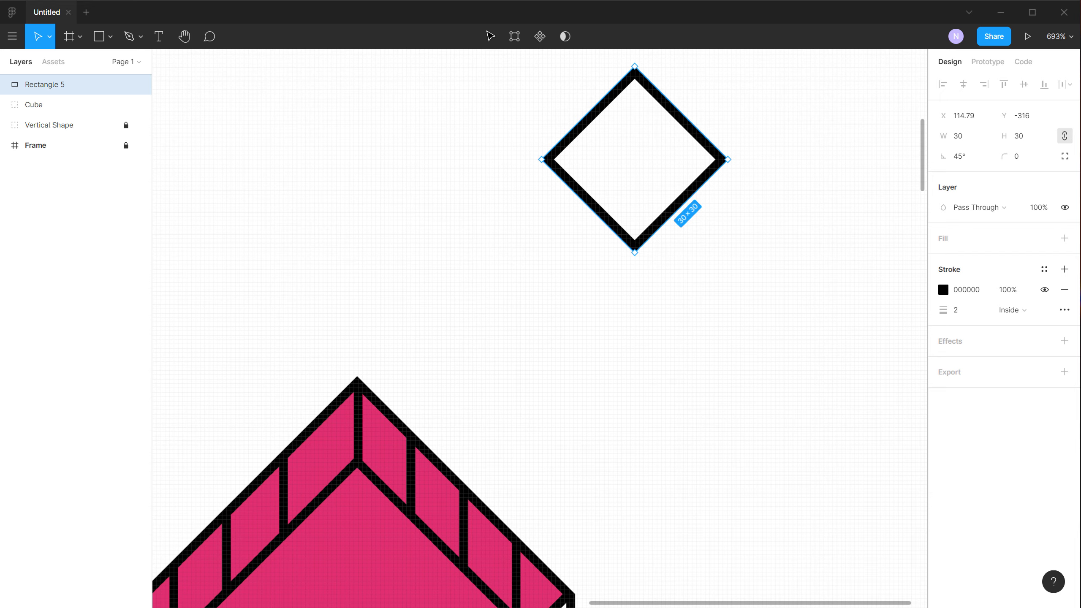
left_click(515, 36)
left_click_drag(636, 252, 634, 164)
scroll(688, 147, "up", 3)
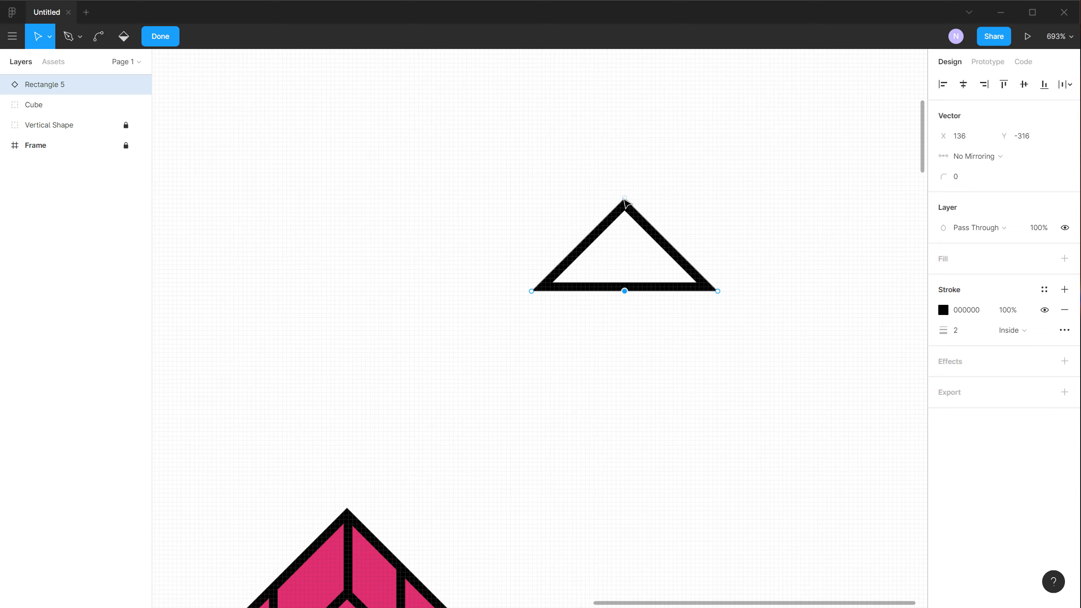
- Make the triangle taller by raising its apex vertex to Y -348.5, and finish the shape editing
left_click_drag(626, 200, 625, 150)
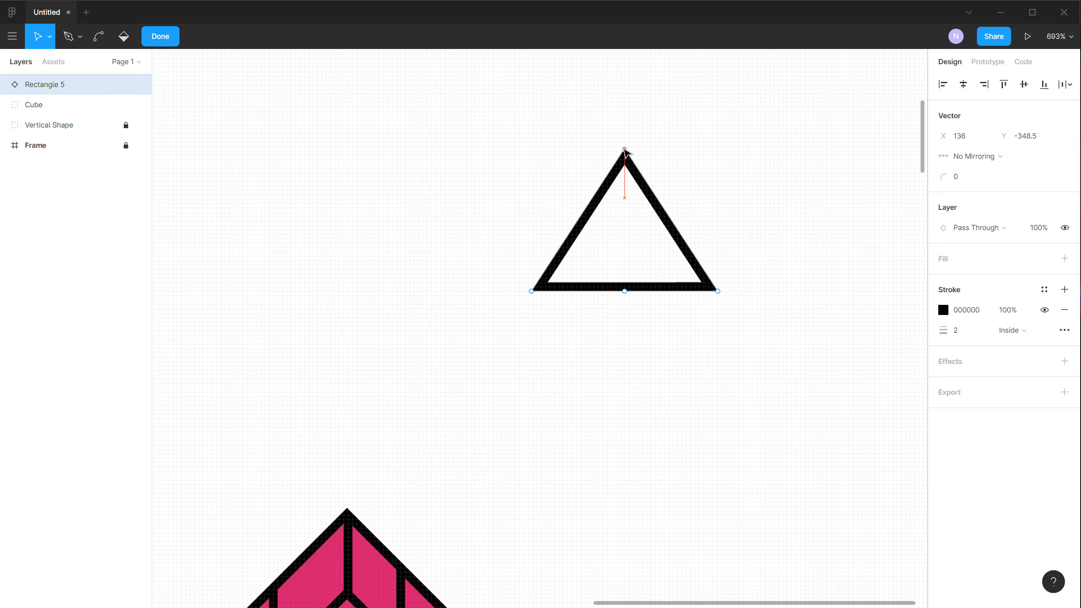
left_click(160, 37)
left_click(462, 176)
- Duplicate the triangle down and to the left, remove the copy's stroke and fill it with the large shape's pink E0306F
left_click(596, 221)
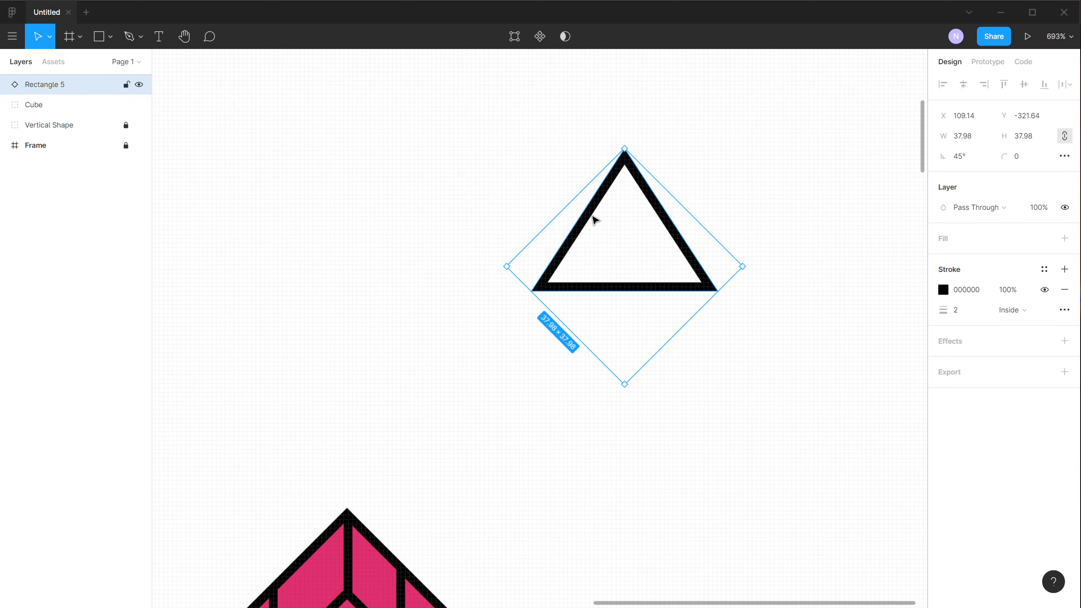
left_click_drag(595, 219, 512, 256)
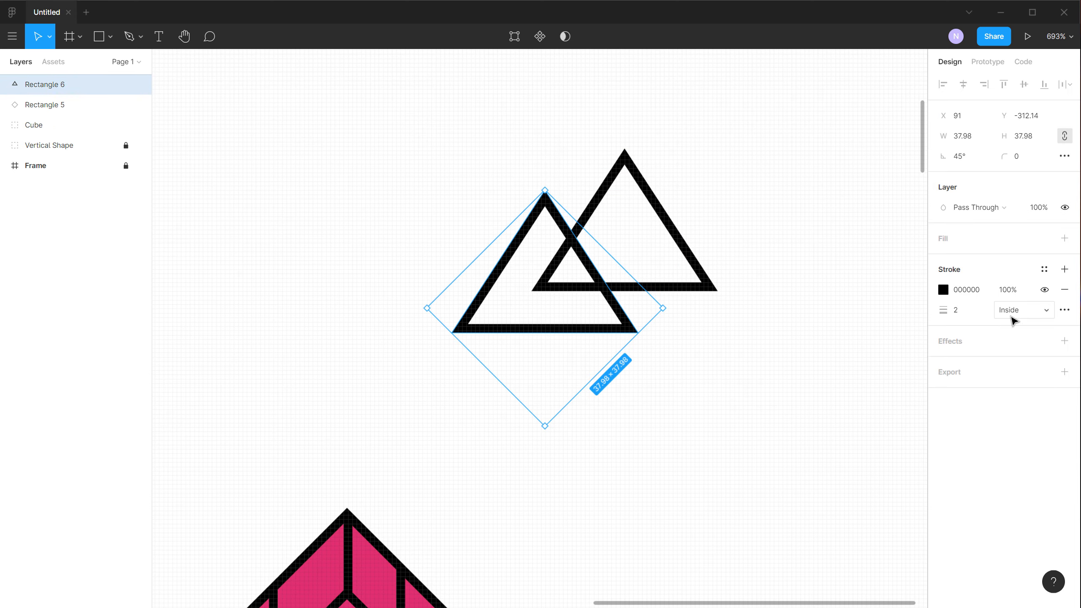
left_click(1063, 291)
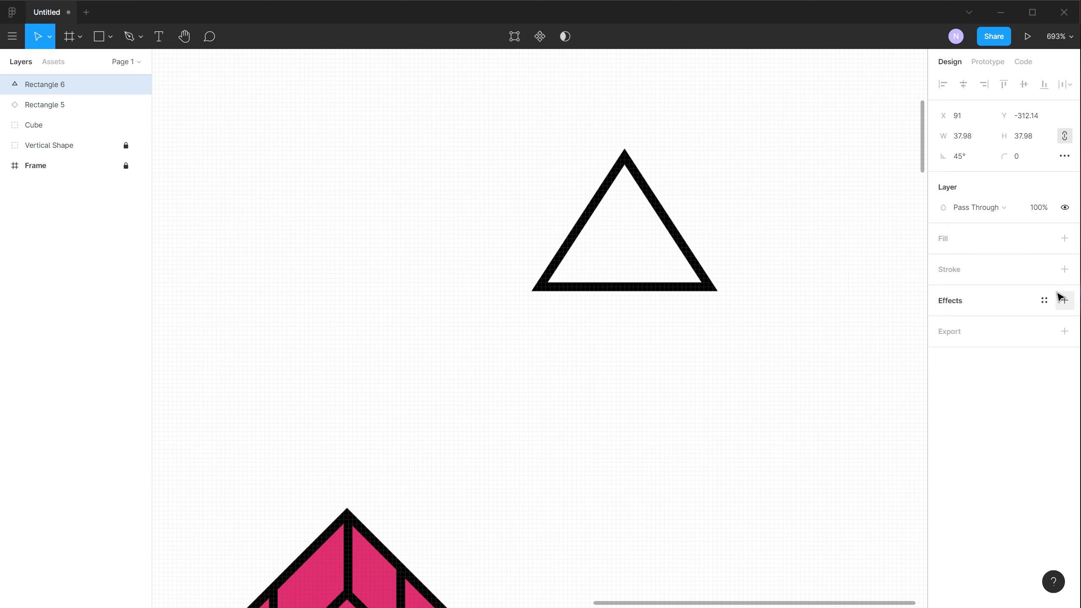
left_click(1066, 239)
key("i")
left_click(377, 558)
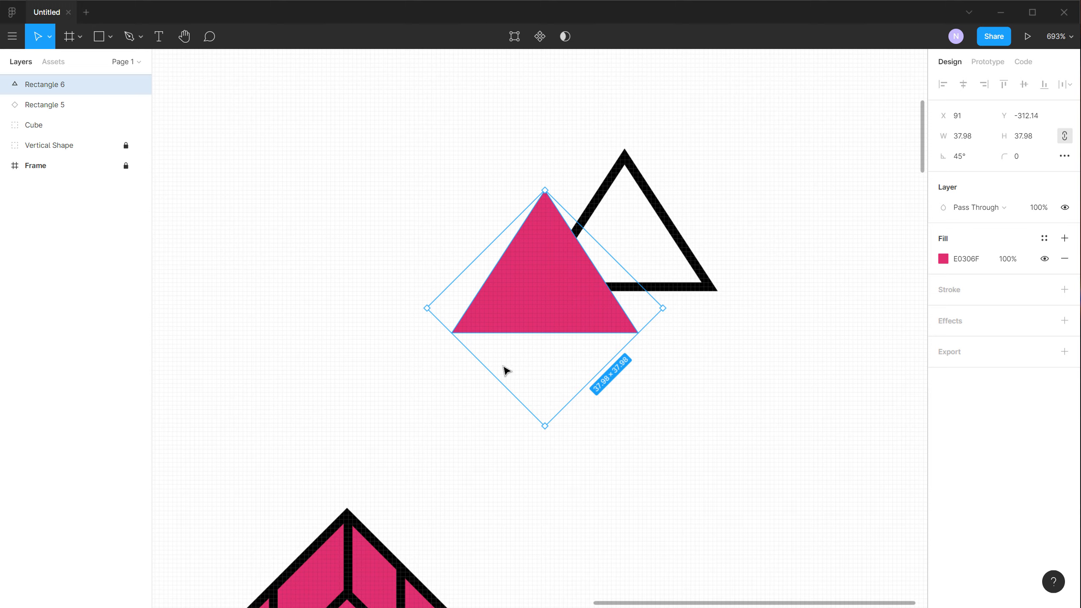
- Send the pink triangle behind the outlined one and shift it slightly closer to it
key("ctrl+bracketleft")
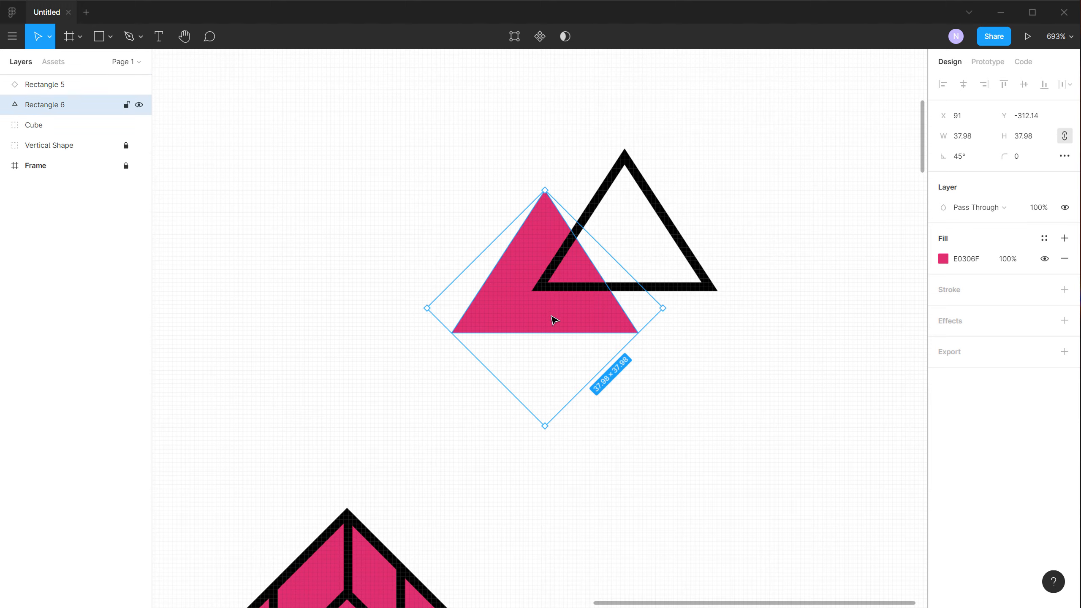
left_click_drag(554, 320, 563, 316)
left_click(704, 316)
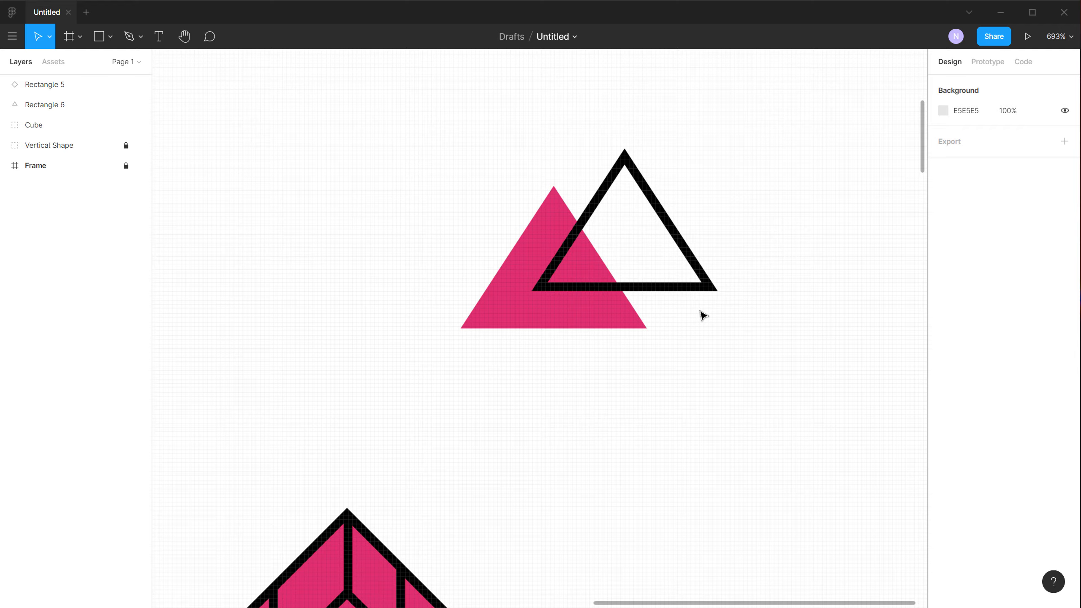
- Group the two triangles and scale the group down to about 42 × 38
scroll(703, 316, "down", 5)
scroll(706, 344, "up", 4)
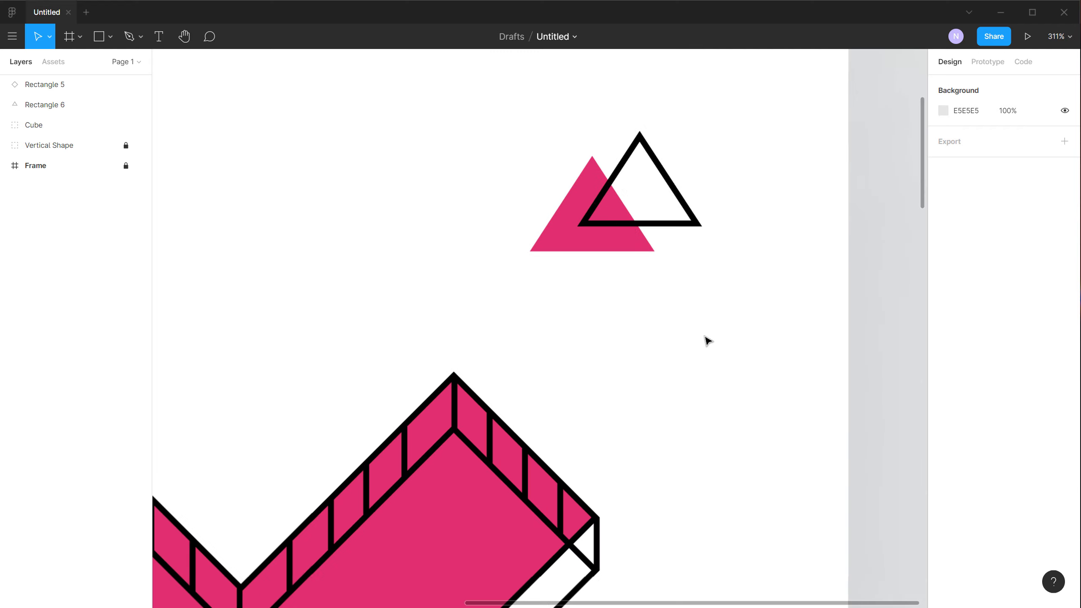
left_click_drag(548, 117, 732, 330)
key("ctrl+g")
left_click(746, 223)
left_click(731, 330)
scroll(652, 309, "down", 5)
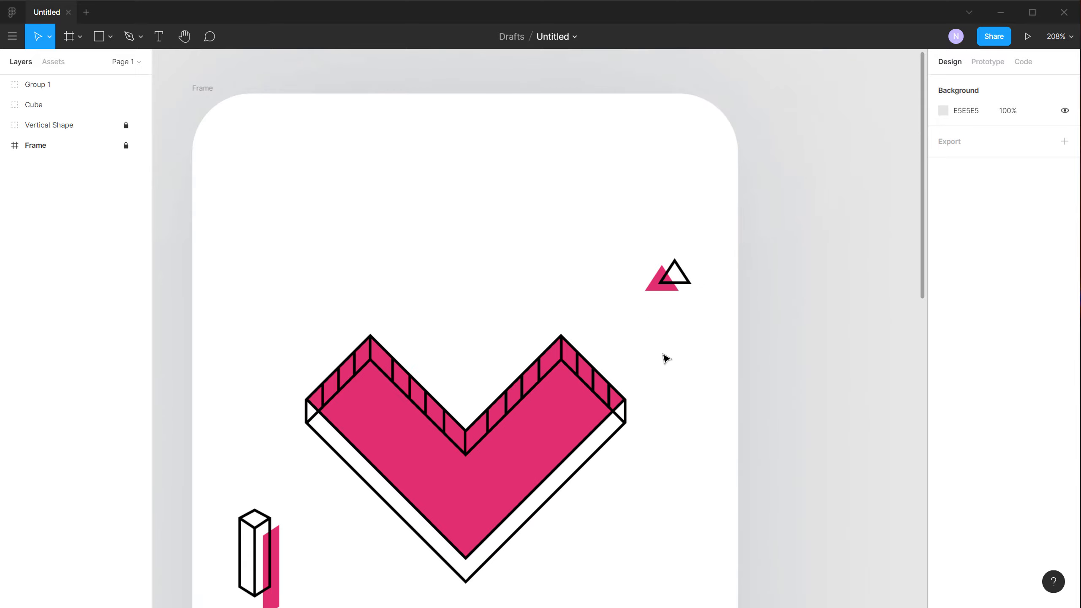
- Stretch the triangle group to a height of 44 and rename it Tri
left_click(688, 223)
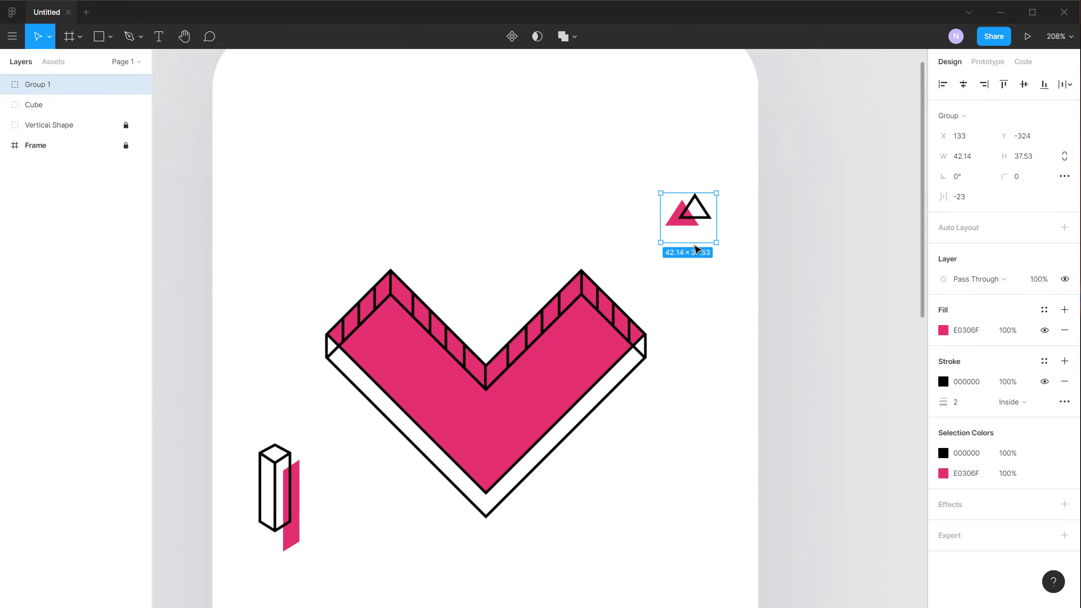
left_click(719, 320)
scroll(683, 358, "down", 3)
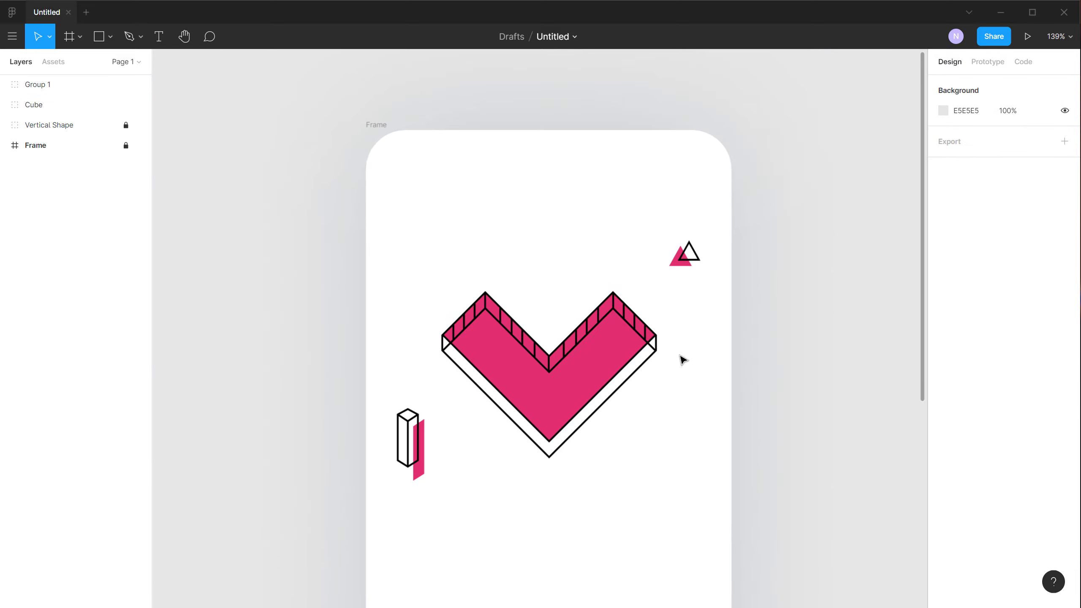
scroll(683, 360, "down", 3)
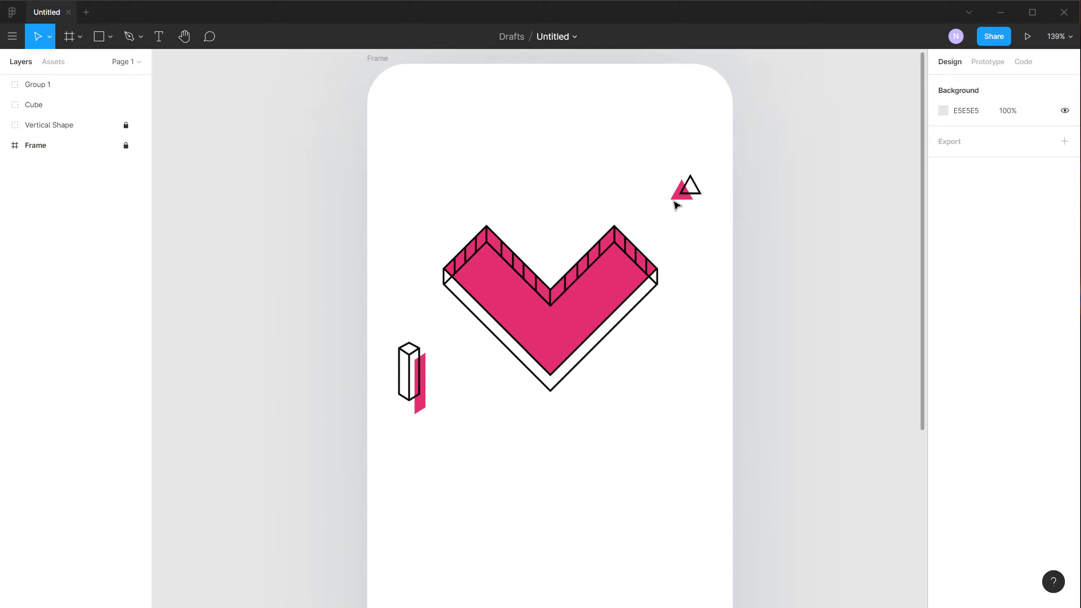
scroll(646, 378, "up", 5)
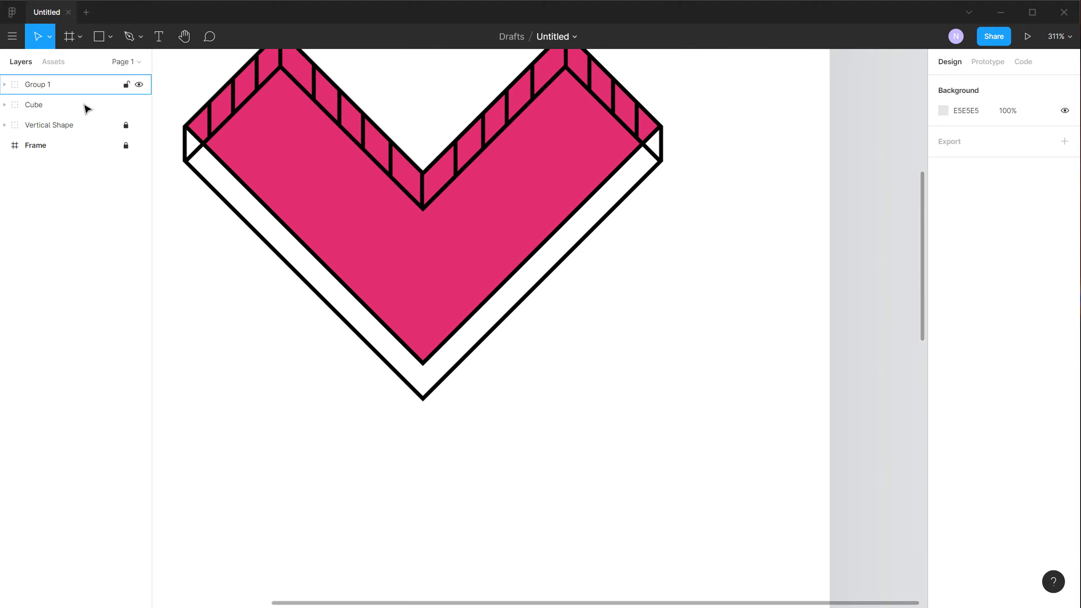
double_click(38, 85)
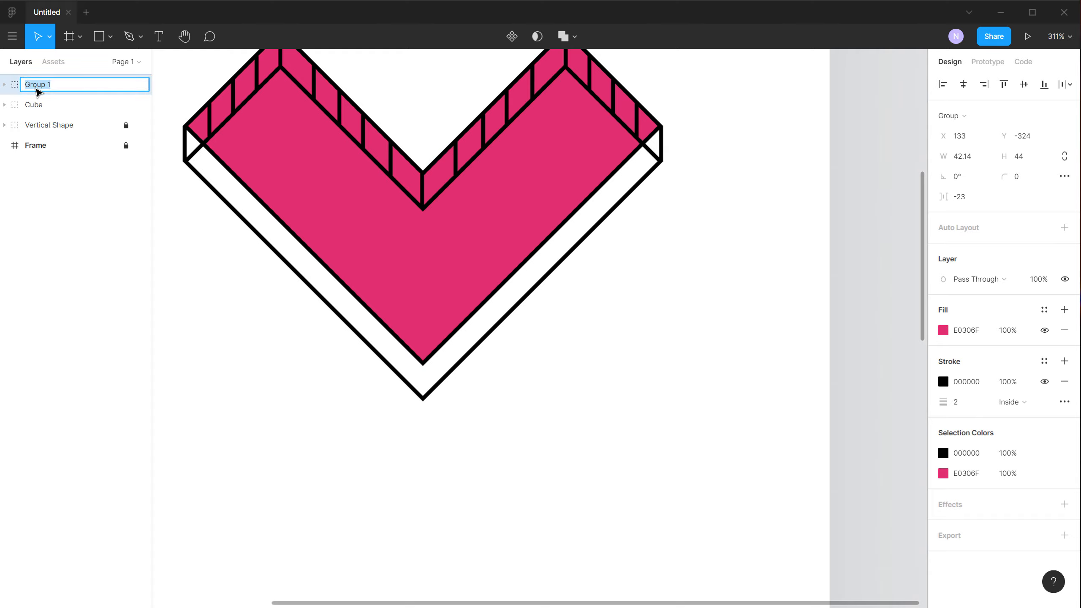
left_click(213, 326)
- Draw a 12 × 30 upright rectangle below the right arm of the large shape
scroll(360, 211, "down", 2)
left_click_drag(516, 192, 662, 301)
scroll(545, 221, "up", 1)
left_click(99, 36)
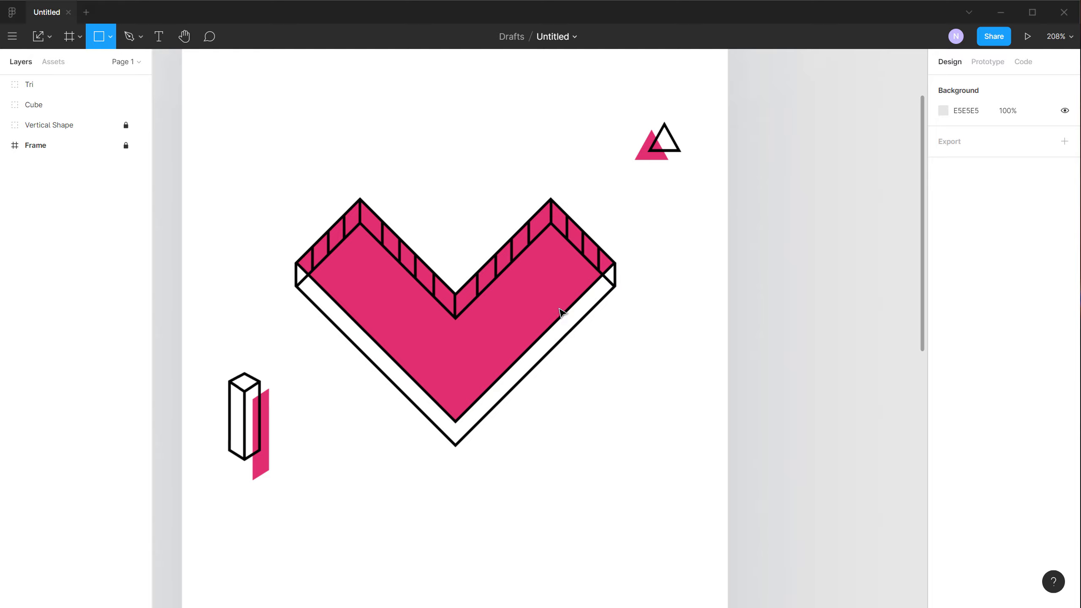
mouse_move(599, 377)
left_mouse_down()
mouse_move(620, 427)
mouse_move(615, 417)
left_mouse_up()
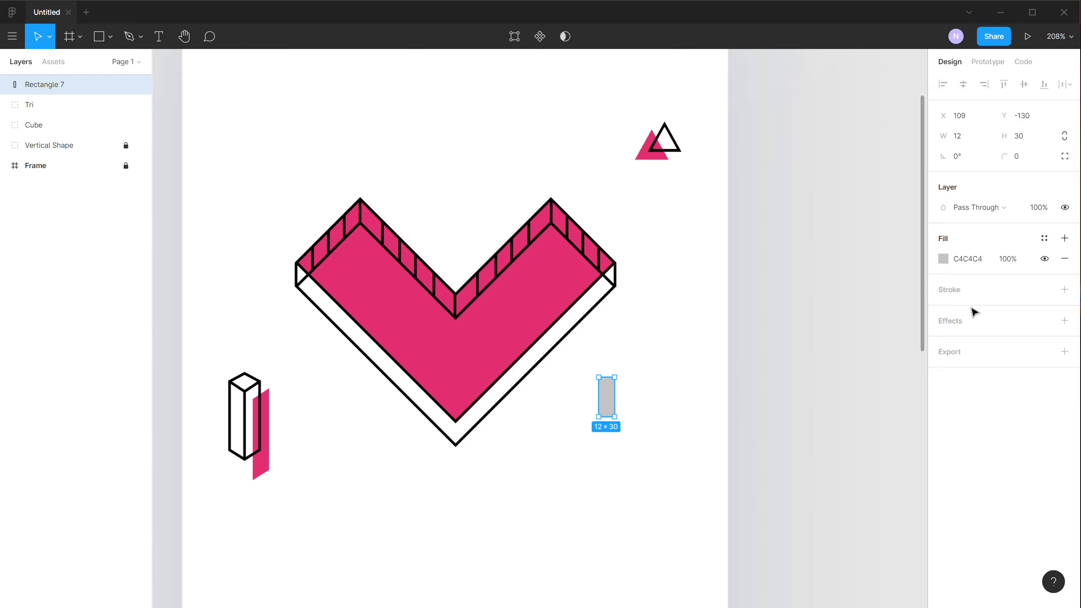
- Remove the small rectangle's fill and give it a black inside stroke of weight 2
left_click(1065, 258)
left_click(1064, 269)
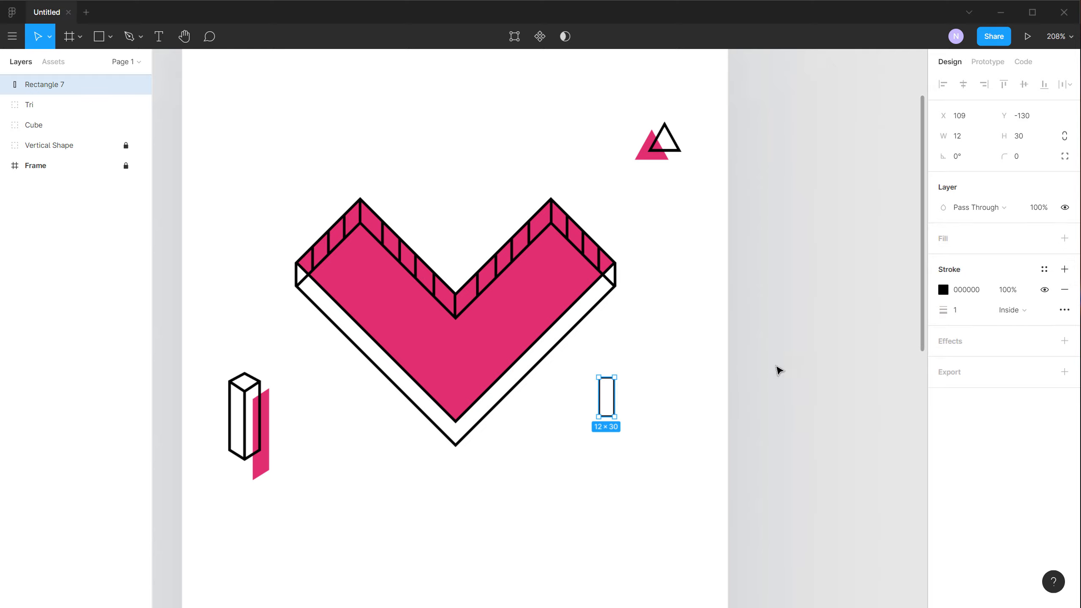
left_click(974, 309)
key("Return")
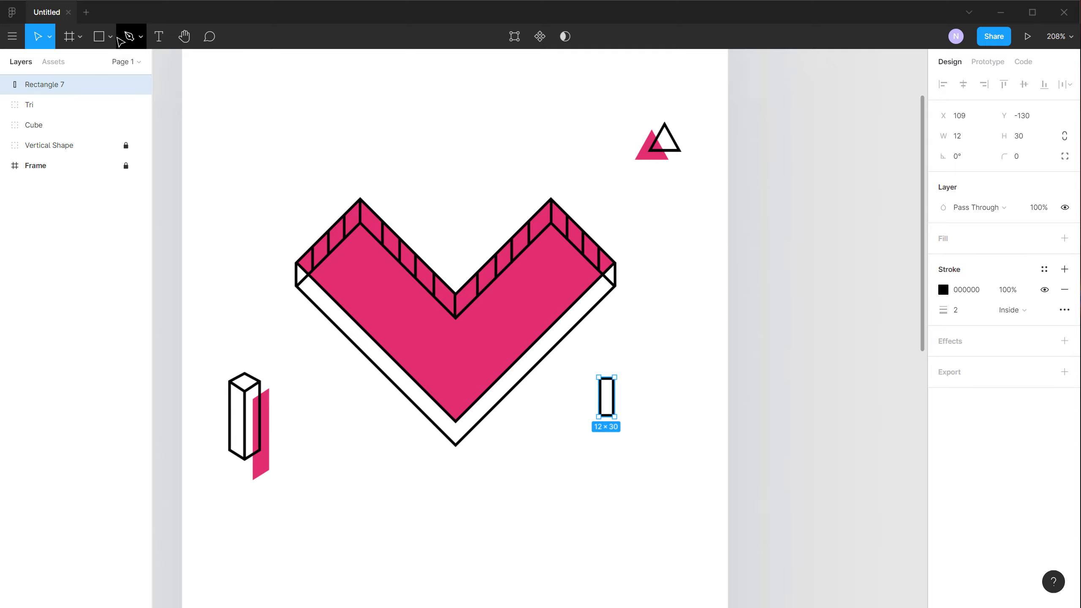
left_click(625, 347)
scroll(618, 421, "up", 5)
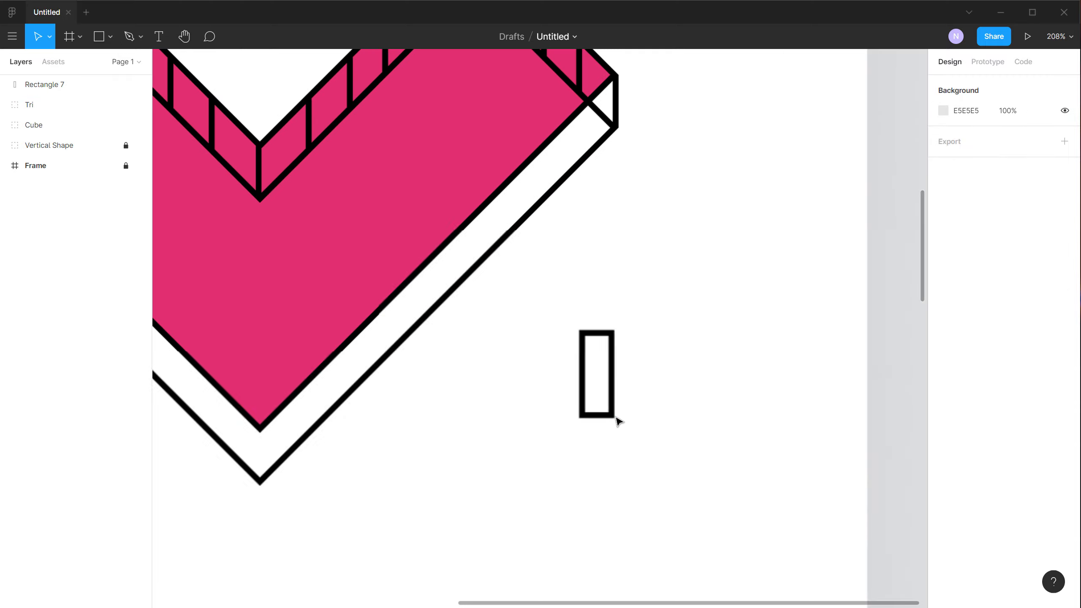
- Duplicate the small outlined rectangle, rotate the copy to -90°, and centre it over the original to form a cross
left_click(613, 358)
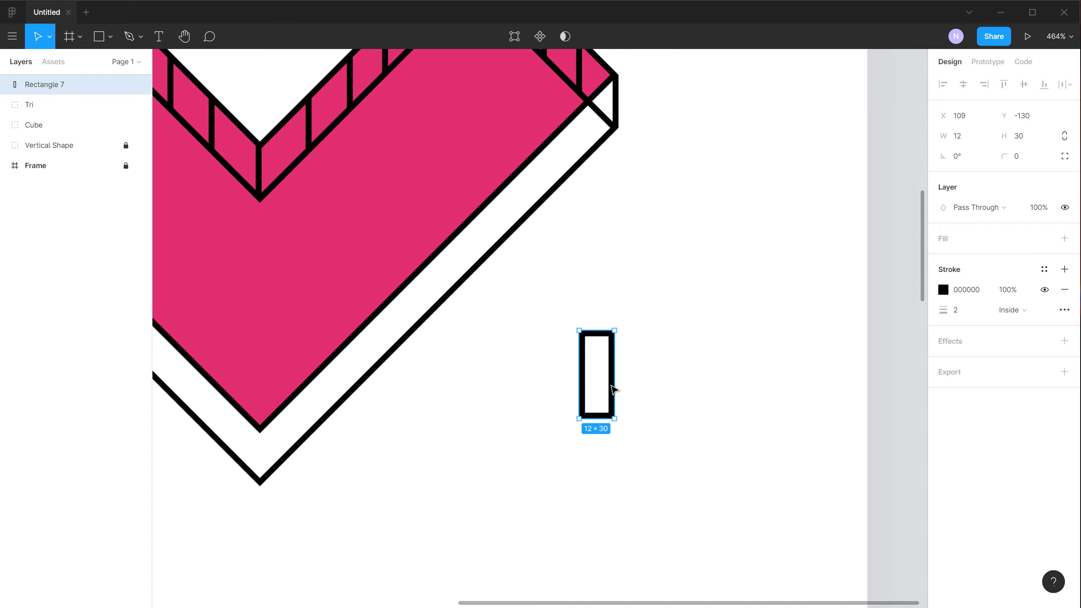
left_click_drag(613, 390, 614, 455)
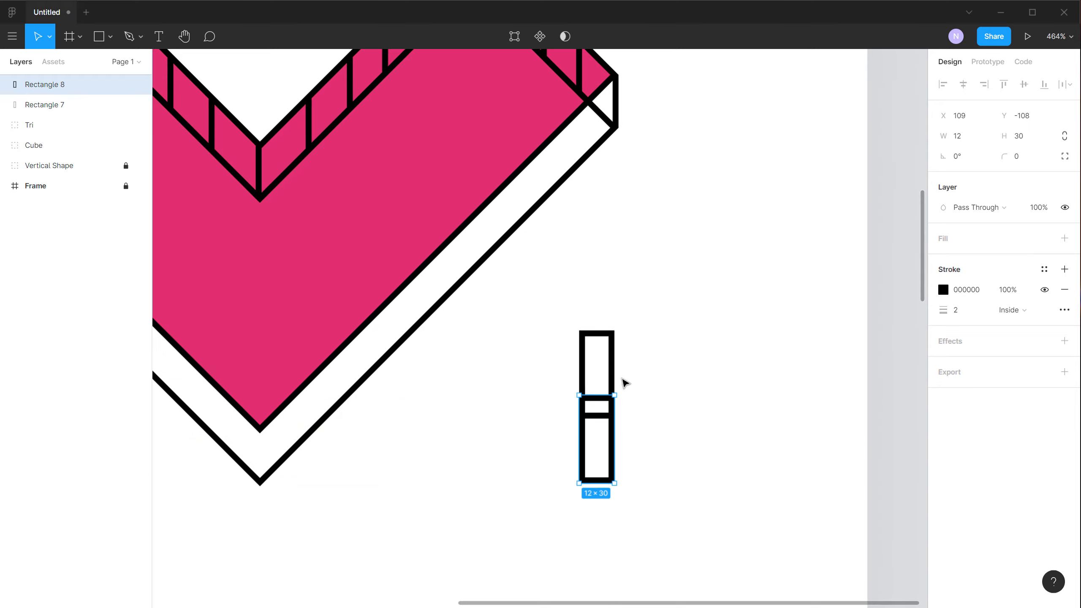
left_click_drag(623, 394, 643, 462)
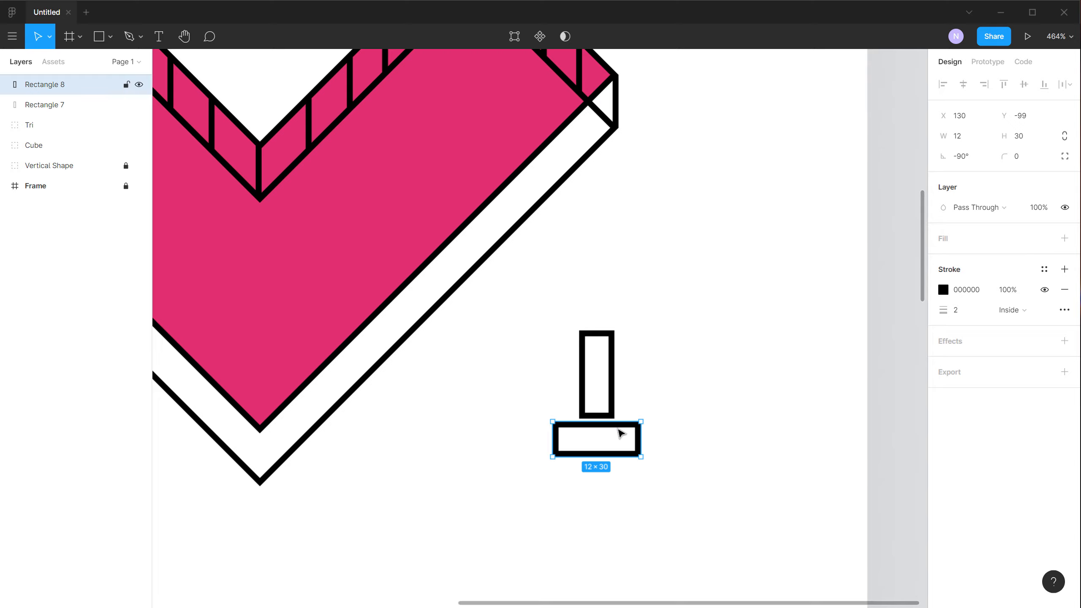
left_click_drag(622, 432, 618, 362)
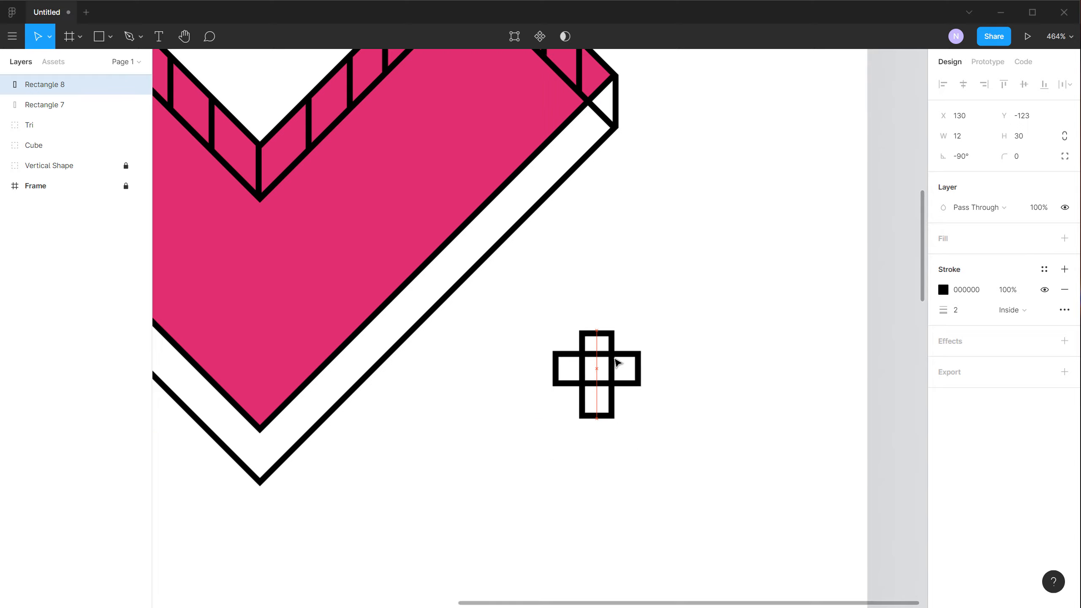
- Replace the horizontal rectangle's stroke with the large shape's pink fill (E0306F) and send it behind the outlined rectangle
left_click(1065, 290)
left_click(1065, 238)
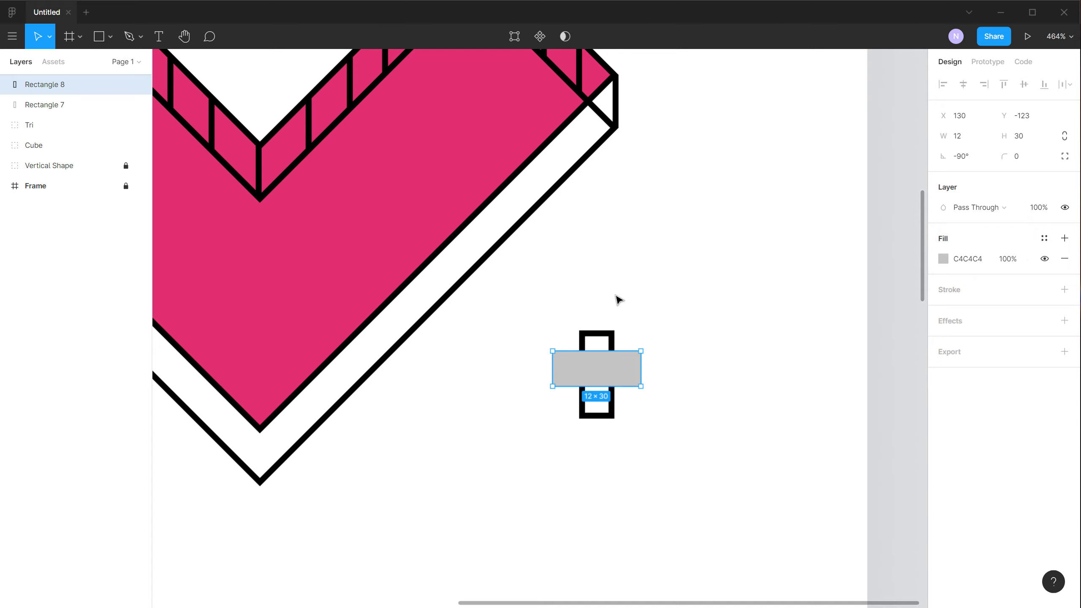
left_click(439, 159)
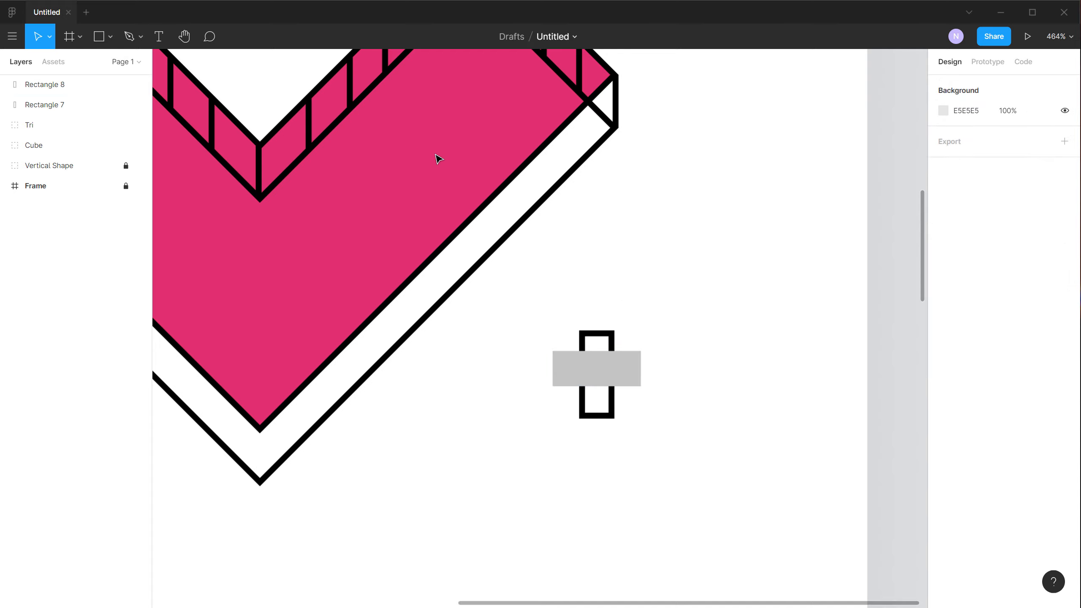
left_click(629, 374)
key("i")
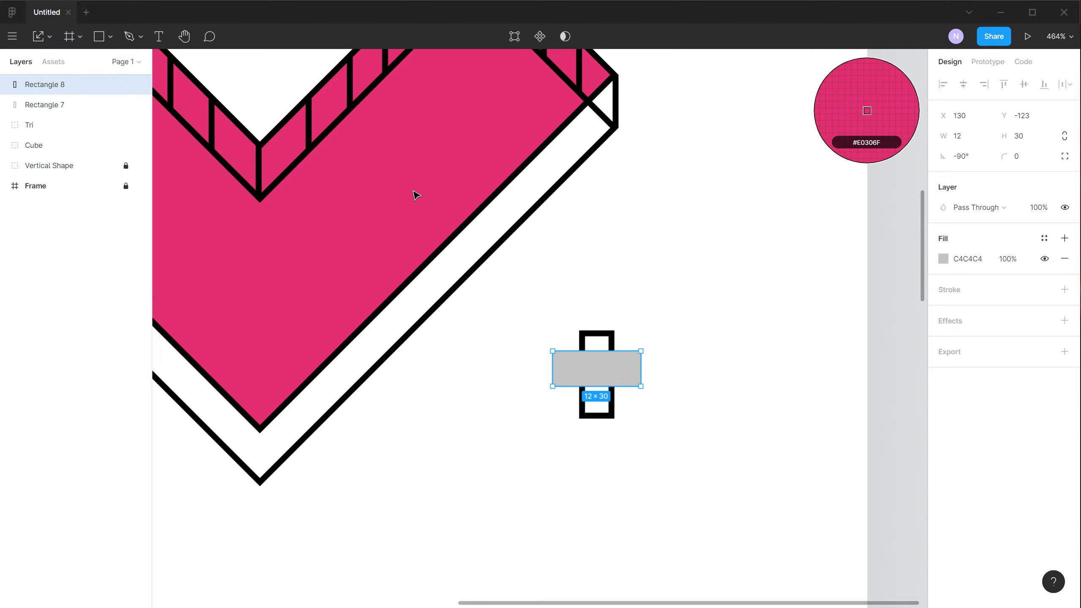
left_click(416, 193)
key("ctrl+bracketleft")
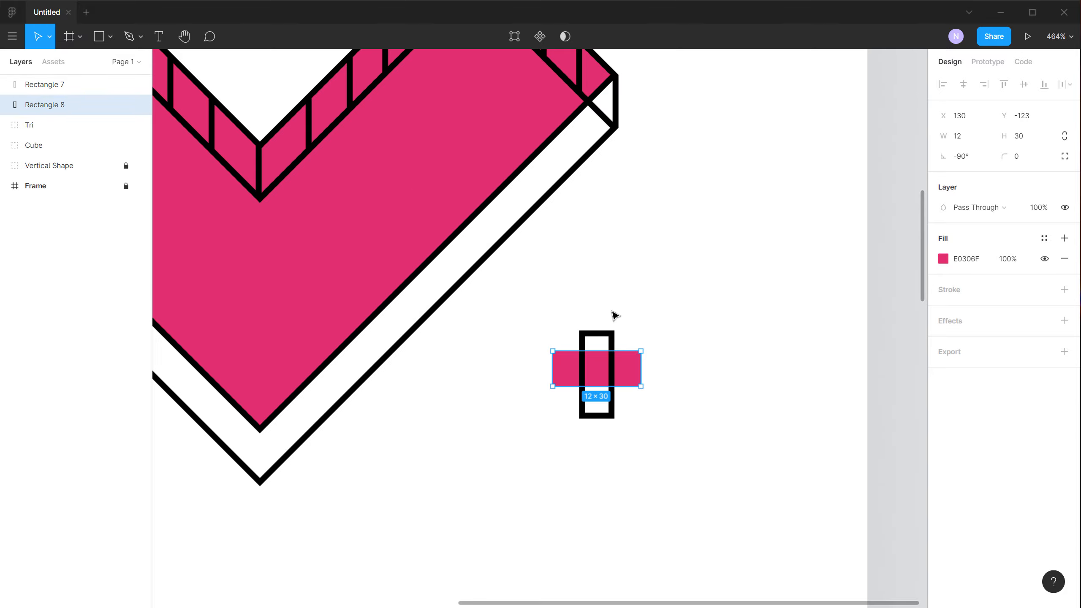
left_click(695, 338)
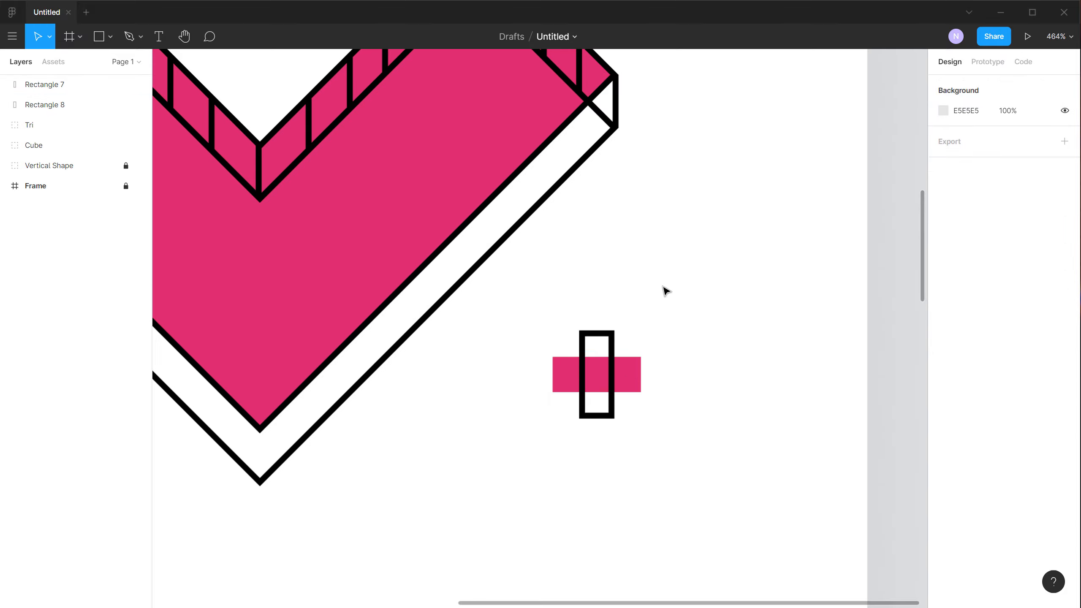
- Rotate the two crossed rectangles together so that they form a diagonal X
scroll(664, 290, "down", 3)
scroll(666, 291, "up", 3)
left_click_drag(598, 321, 665, 374)
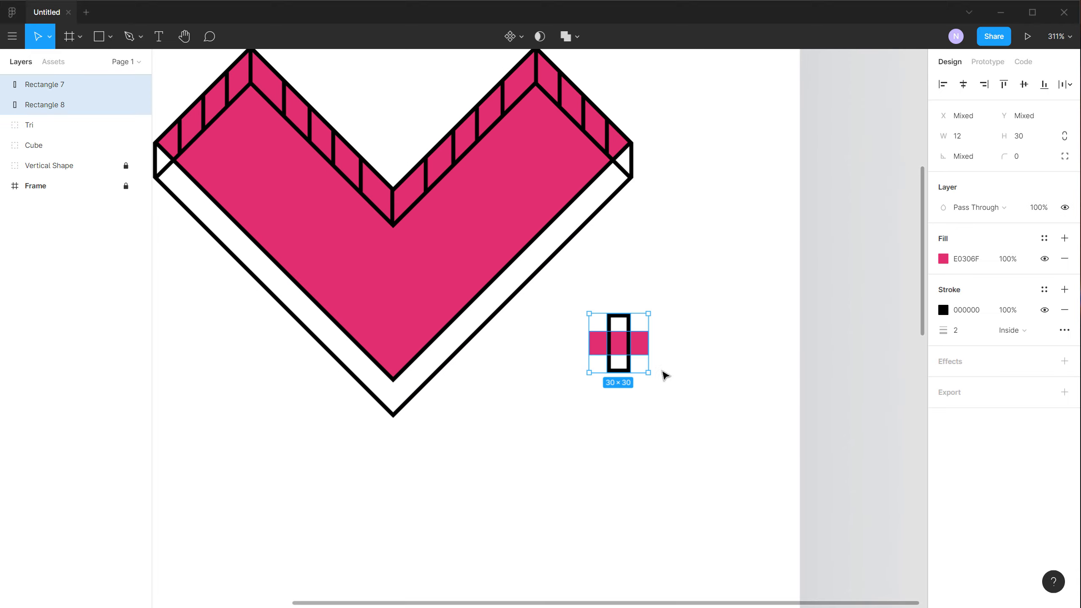
left_click_drag(656, 315, 659, 355)
left_click(702, 307)
scroll(700, 310, "down", 3)
- Group the crossed rectangles, rename the group X, and move it slightly away from the large shape
key("ctrl+g")
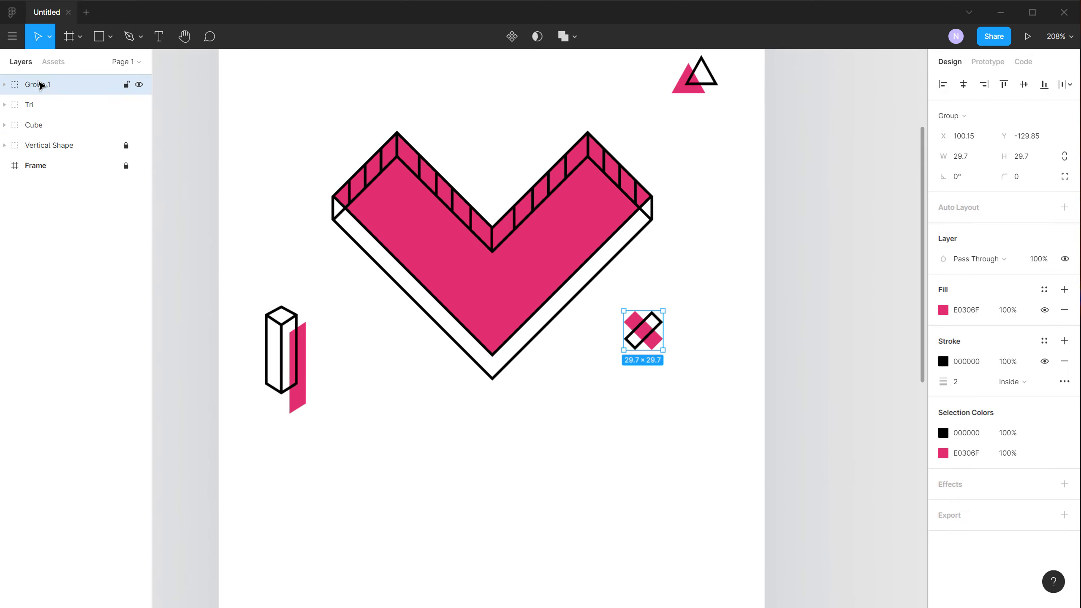
double_click(40, 85)
type("X")
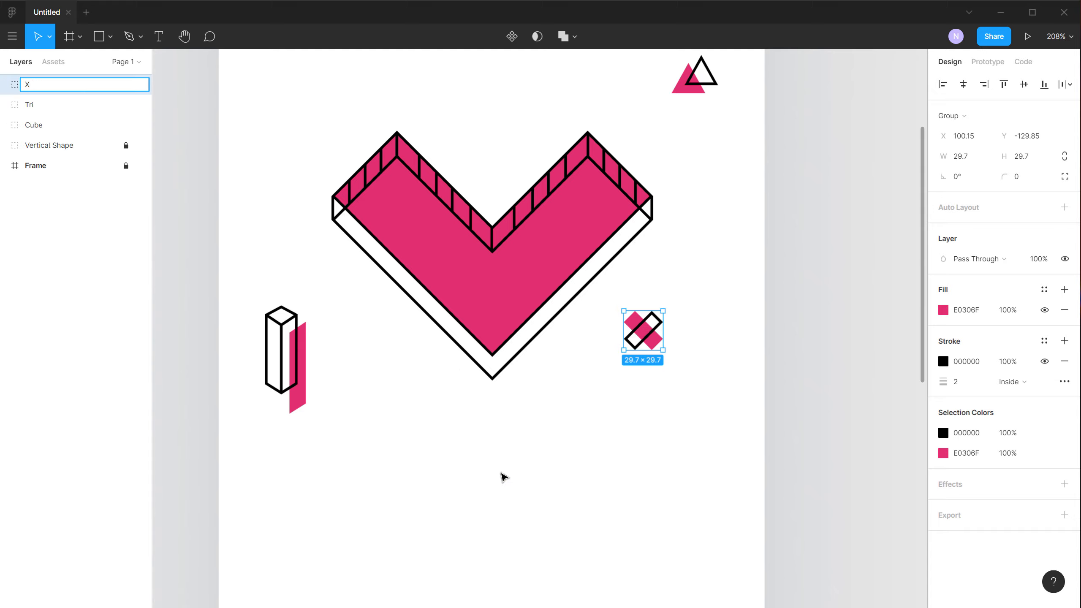
left_click(504, 476)
left_click_drag(653, 324, 677, 315)
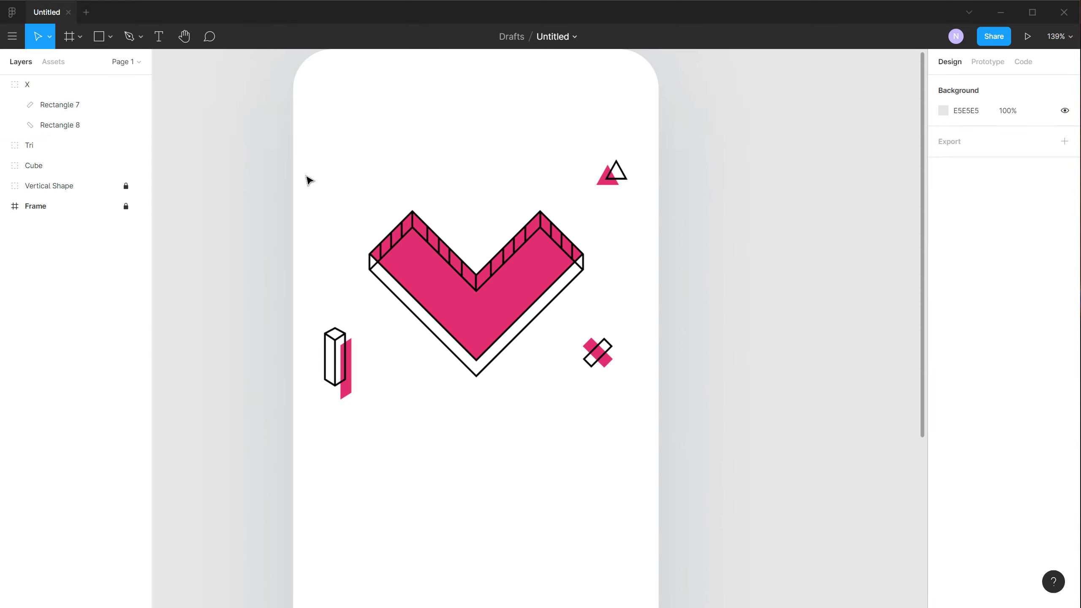
- Draw a 15 × 7.5 downward chevron with the Pen tool beyond the large shape's left arm and set its stroke weight to 3
scroll(350, 179, "up", 5)
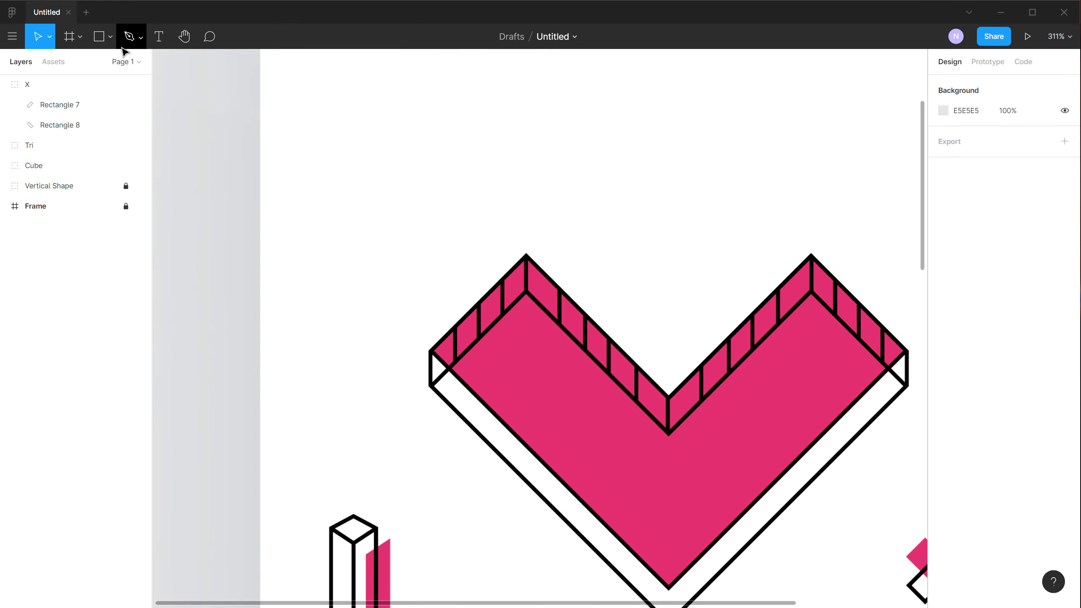
left_click(129, 37)
left_click(388, 273)
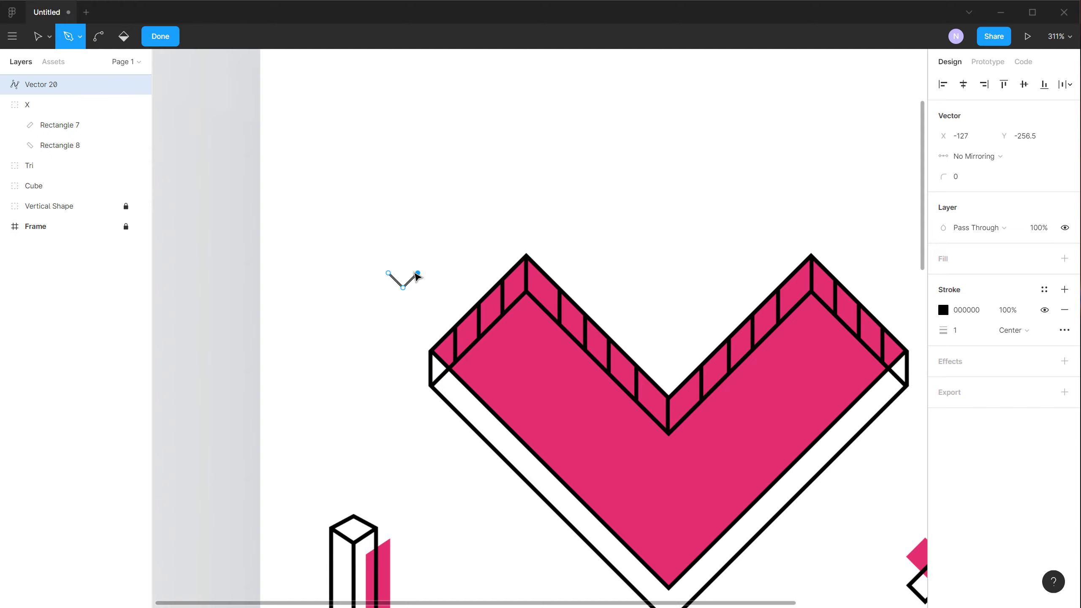
left_click(160, 36)
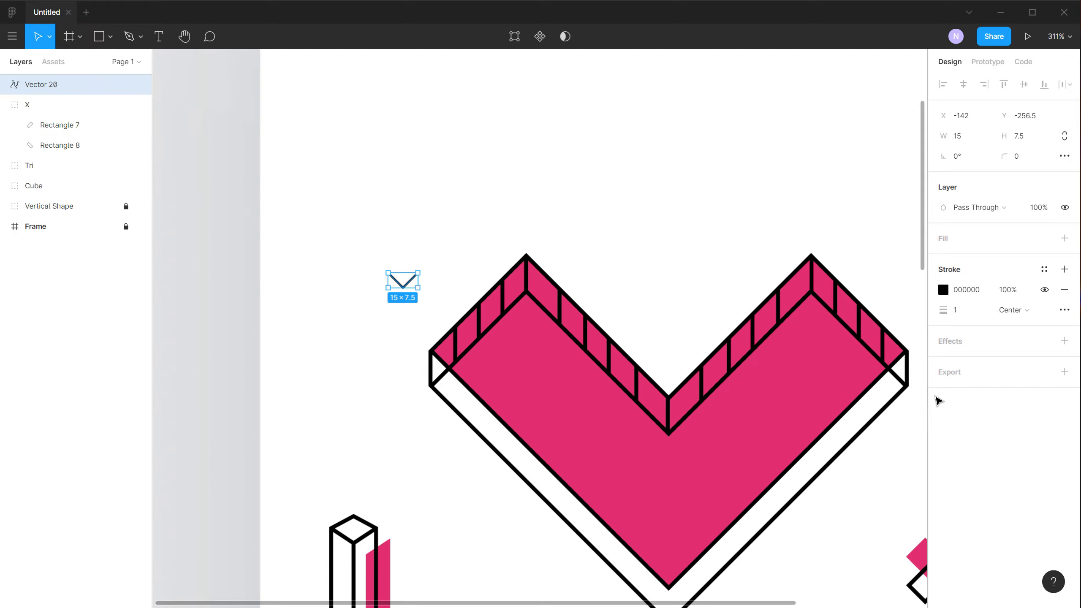
left_click_drag(944, 313, 948, 309)
left_click(469, 181)
scroll(468, 181, "up", 3)
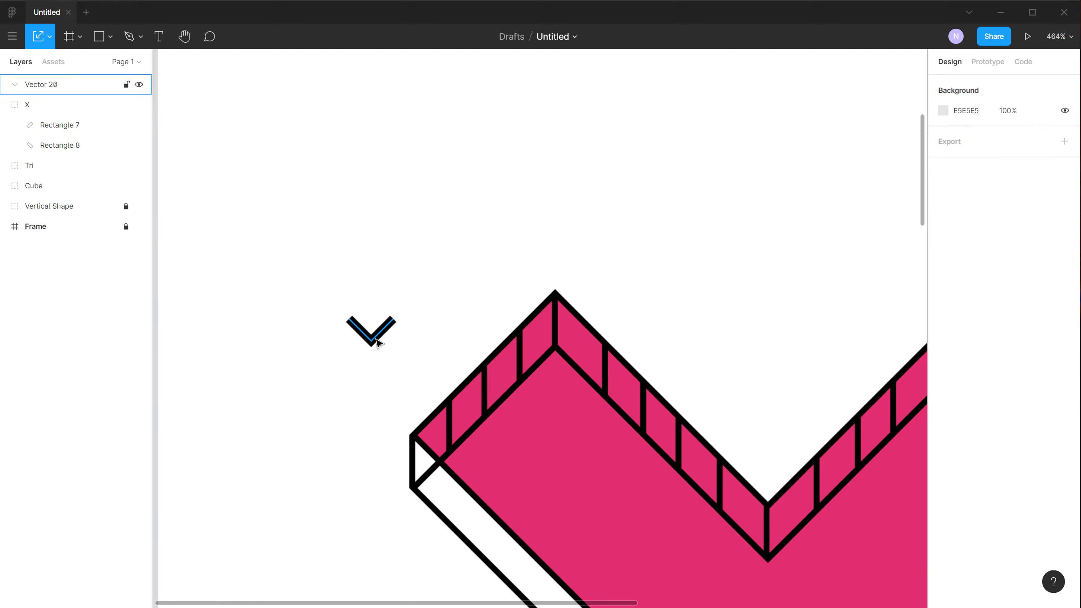
- Move the chevron closer to the large shape and scale it down to 10 × 5
left_click_drag(381, 343, 425, 352)
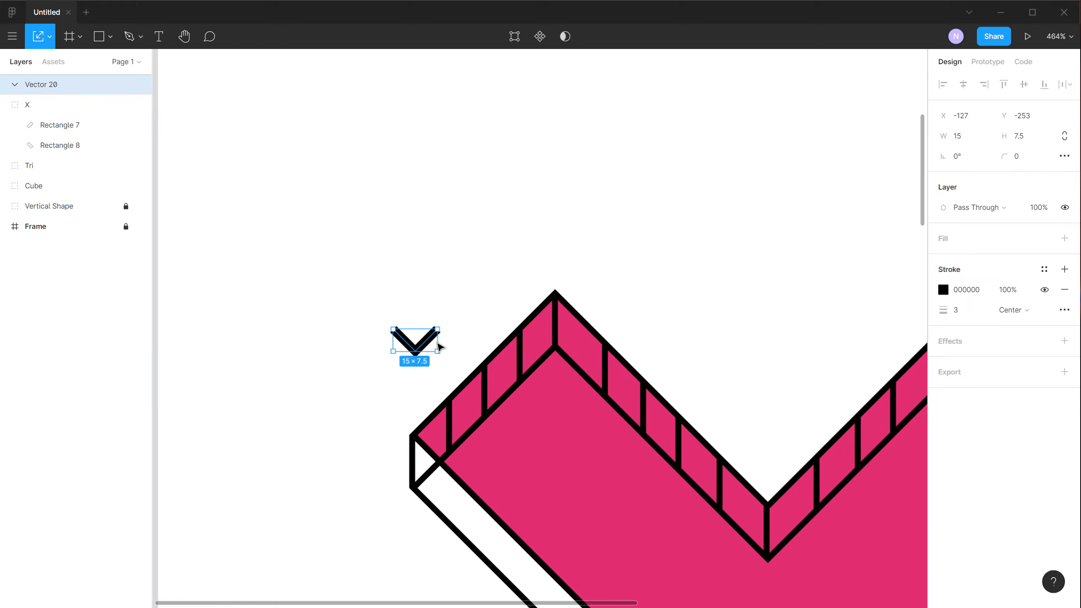
left_click(49, 36)
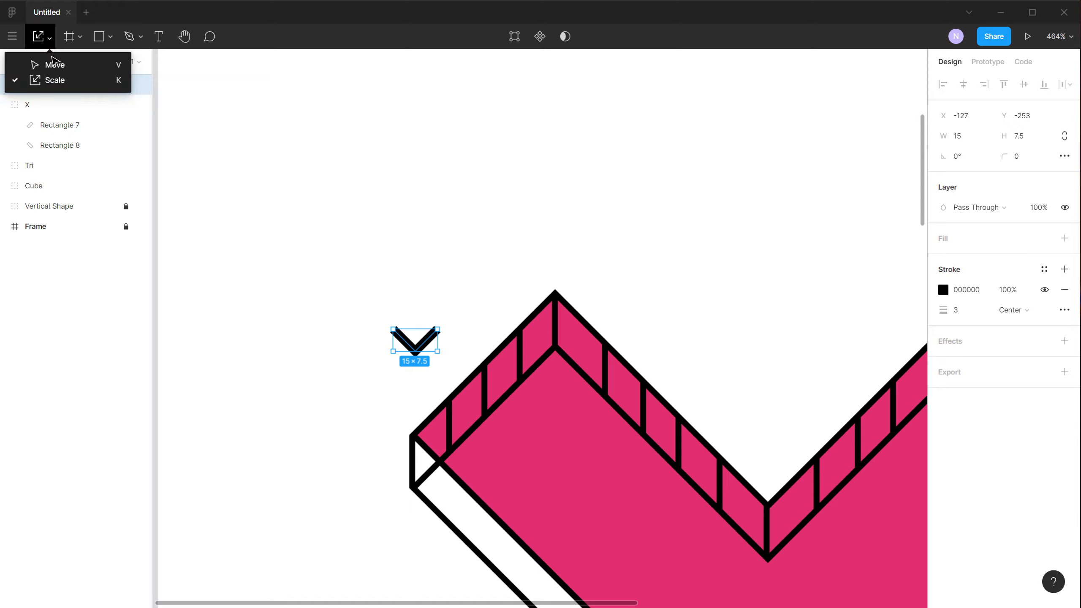
left_click(57, 88)
left_click_drag(442, 355, 423, 347)
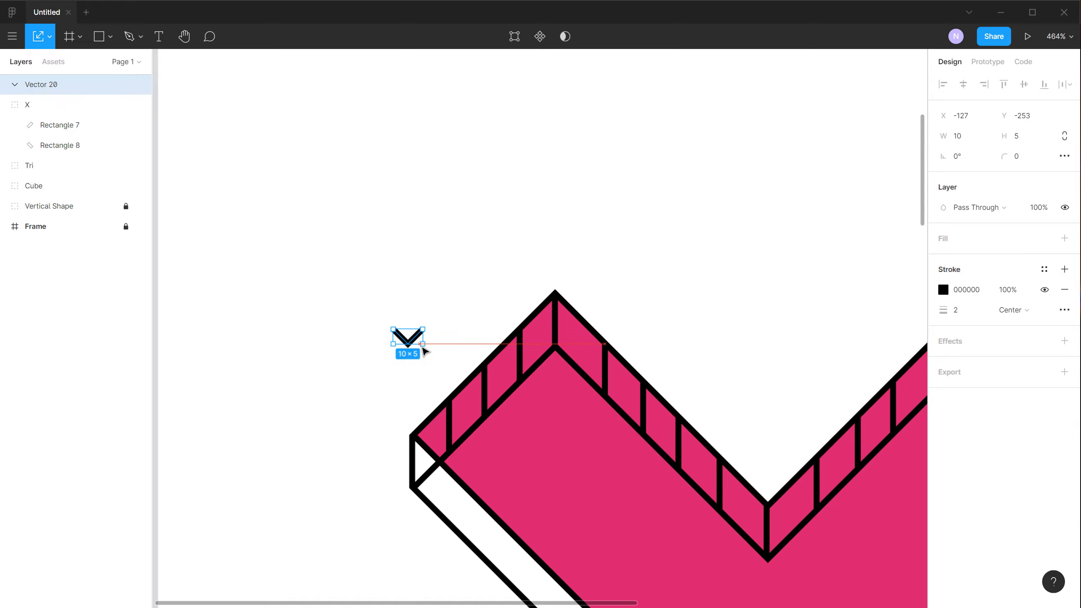
left_click(523, 322)
- Duplicate the chevron upward twice into an evenly spaced column and group the three chevrons
left_click(410, 344)
left_click_drag(409, 343, 413, 228)
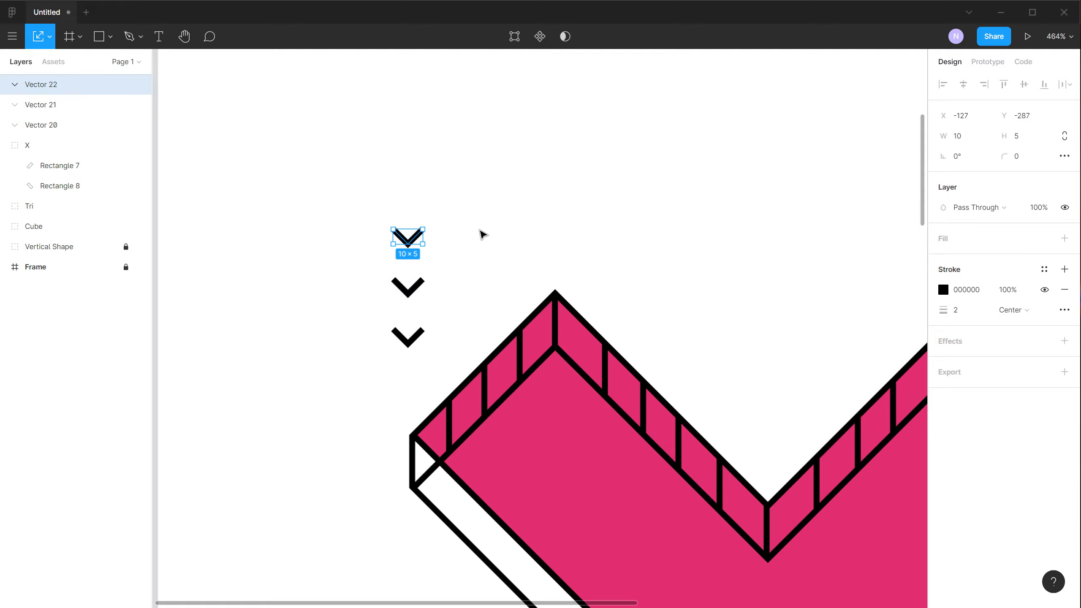
left_click(482, 234)
key("shift+1")
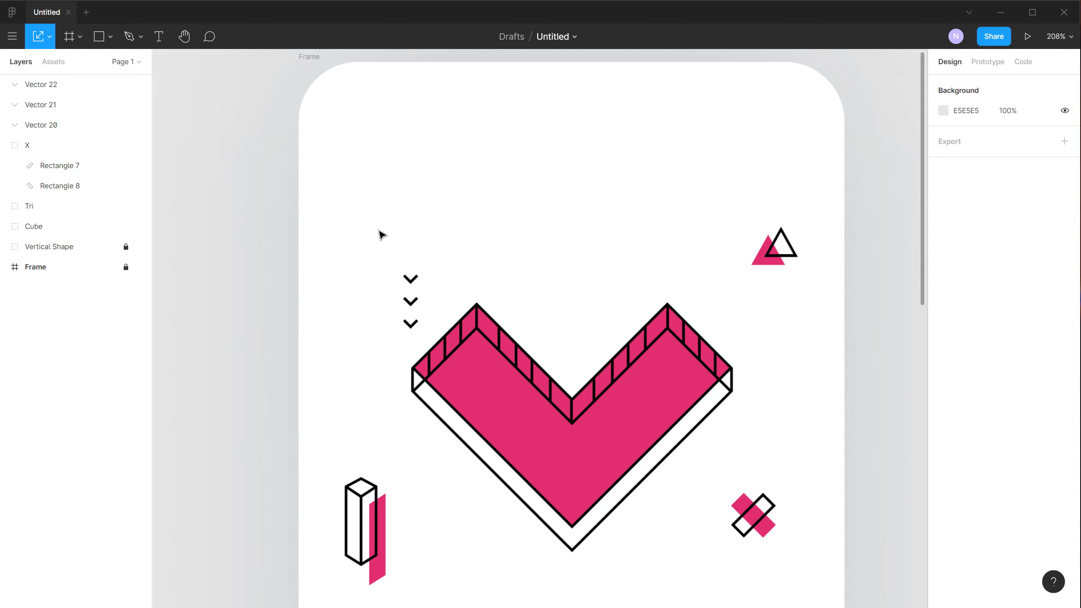
left_click_drag(378, 234, 424, 346)
key("ctrl+g")
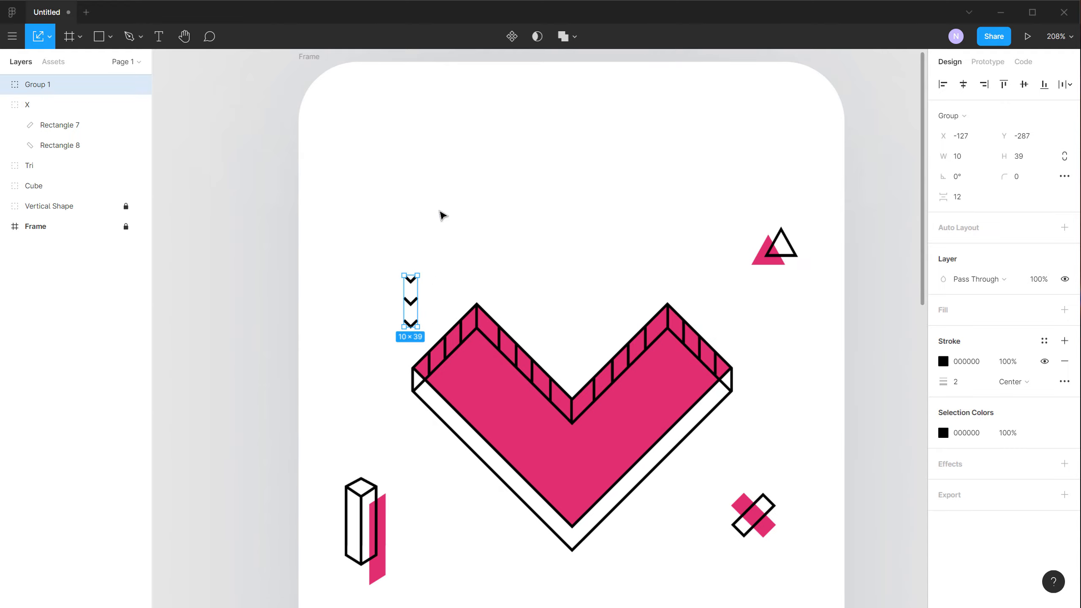
key("Escape")
- Draw a horizontal line about 107 long with the Pen tool above the large shape
left_click(129, 36)
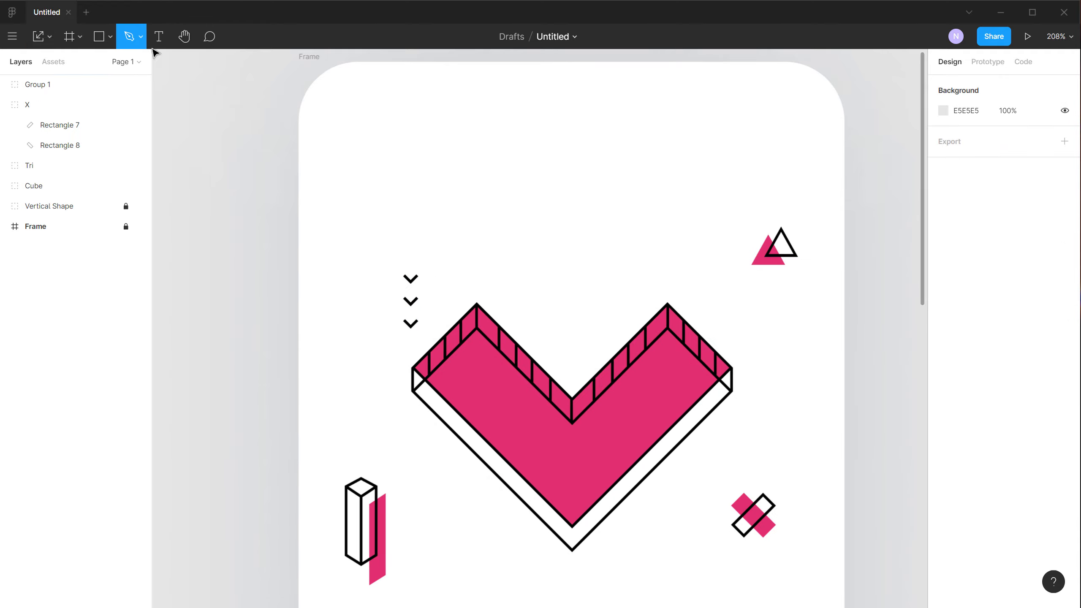
left_click(457, 230)
left_click(598, 230)
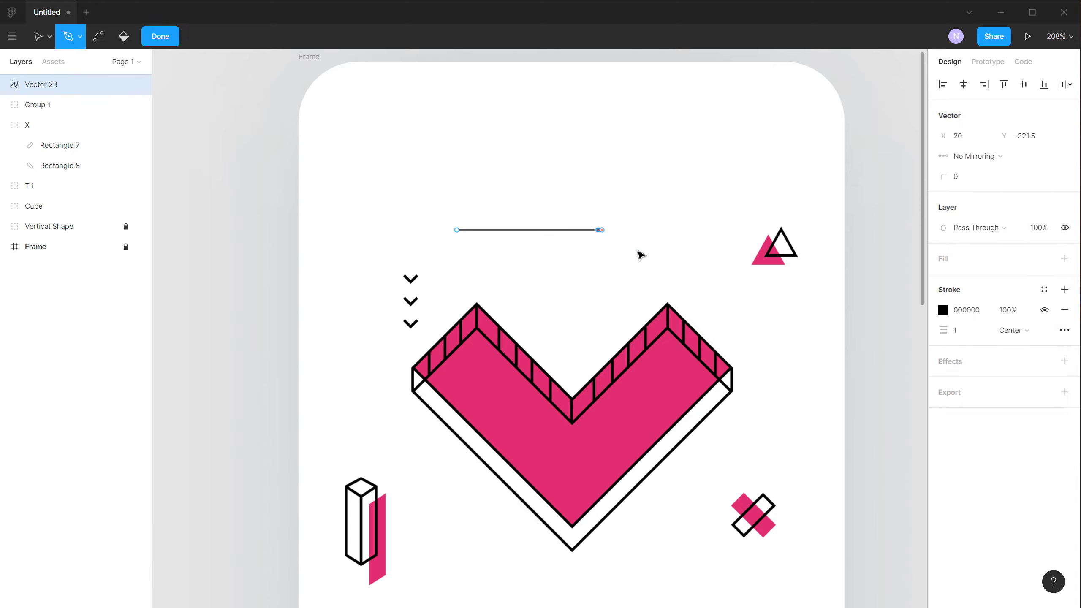
key("Escape")
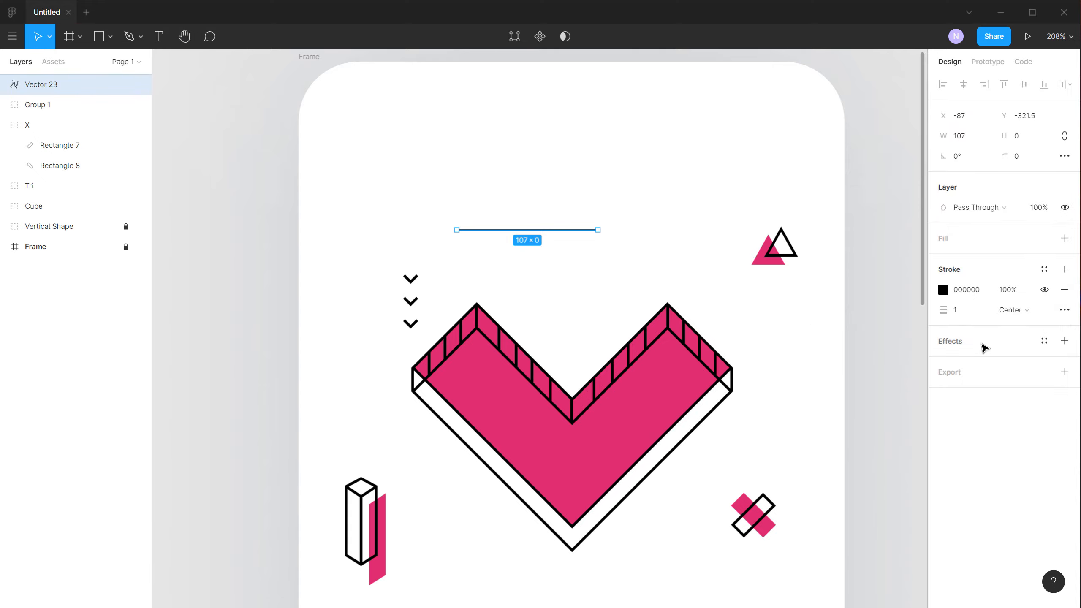
- Give the horizontal line a stroke weight of 2 and a Round cap
left_click(960, 310)
type("2")
key("Return")
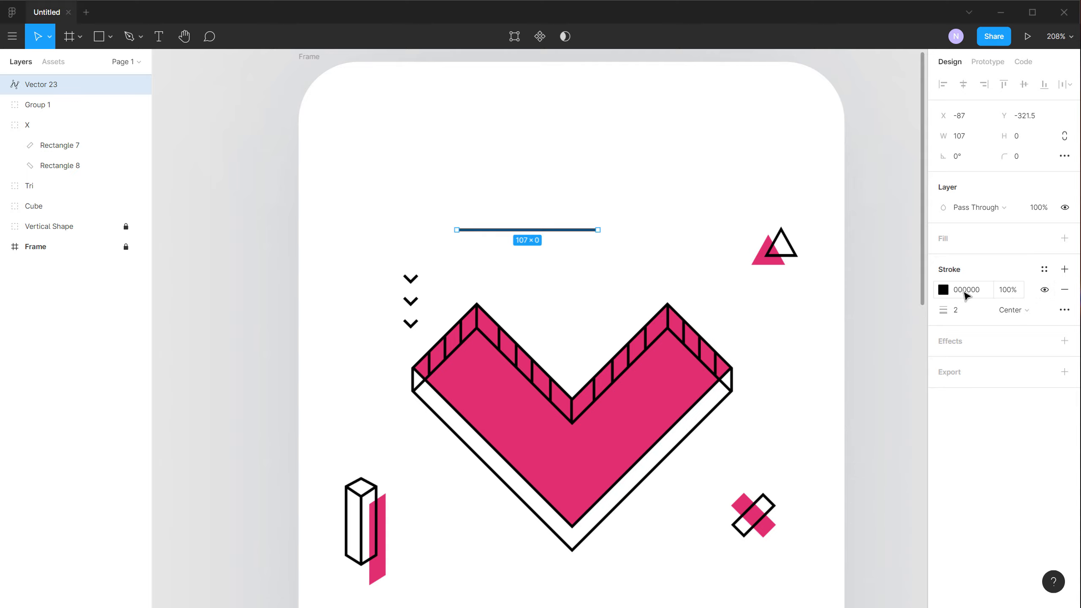
left_click(1065, 310)
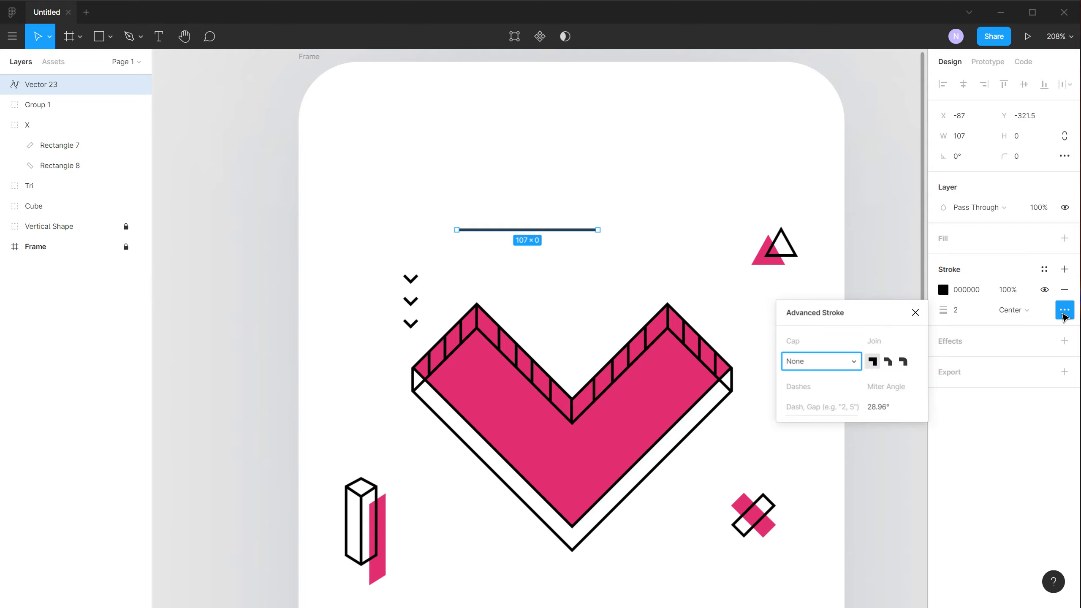
left_click(858, 366)
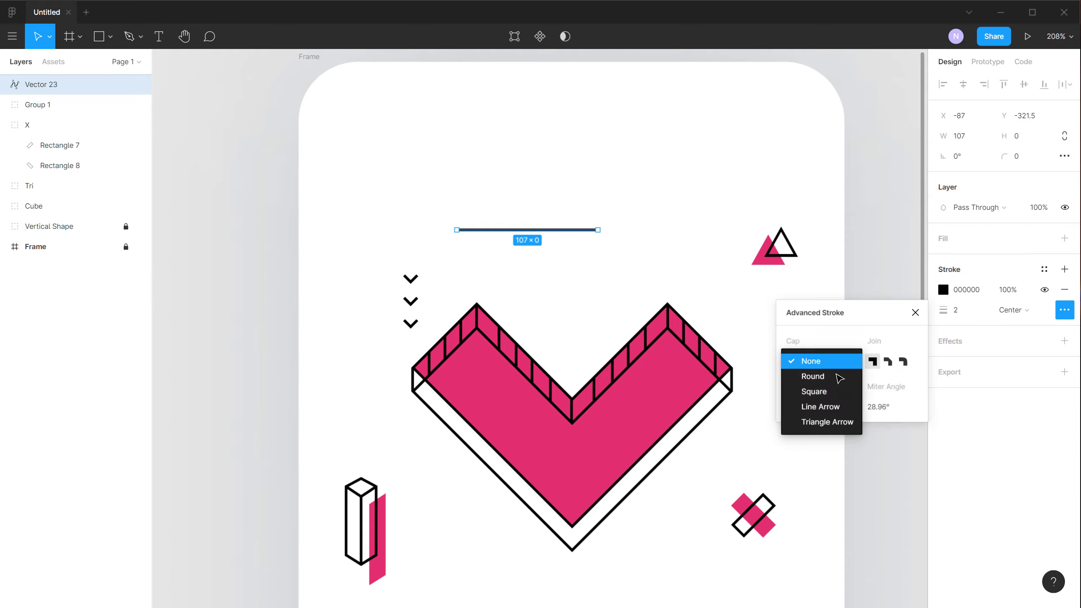
left_click(835, 378)
left_click(633, 267)
- Rotate the line to a -45° diagonal and place a parallel copy of it up and to its right
scroll(575, 233, "up", 5)
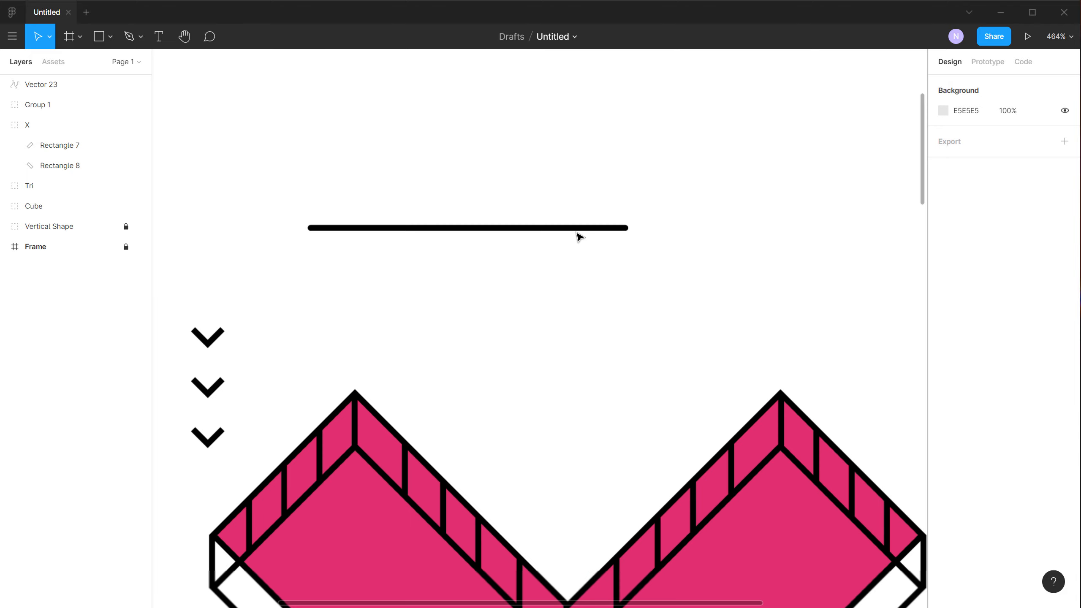
left_click(458, 229)
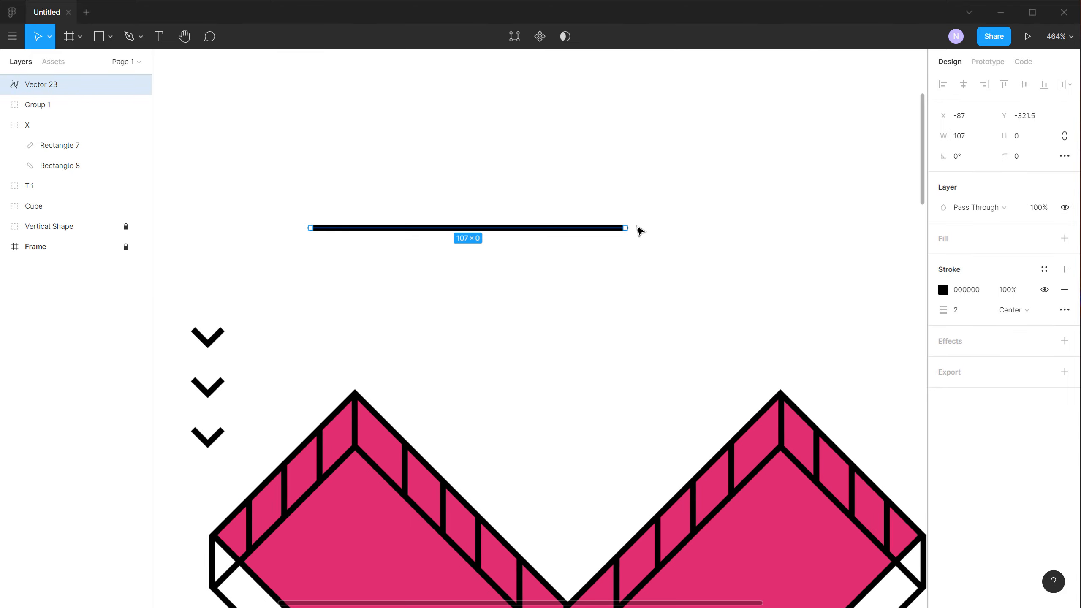
left_click_drag(637, 232, 412, 272)
scroll(560, 343, "up", 2)
scroll(541, 358, "left", 2)
left_click(537, 234)
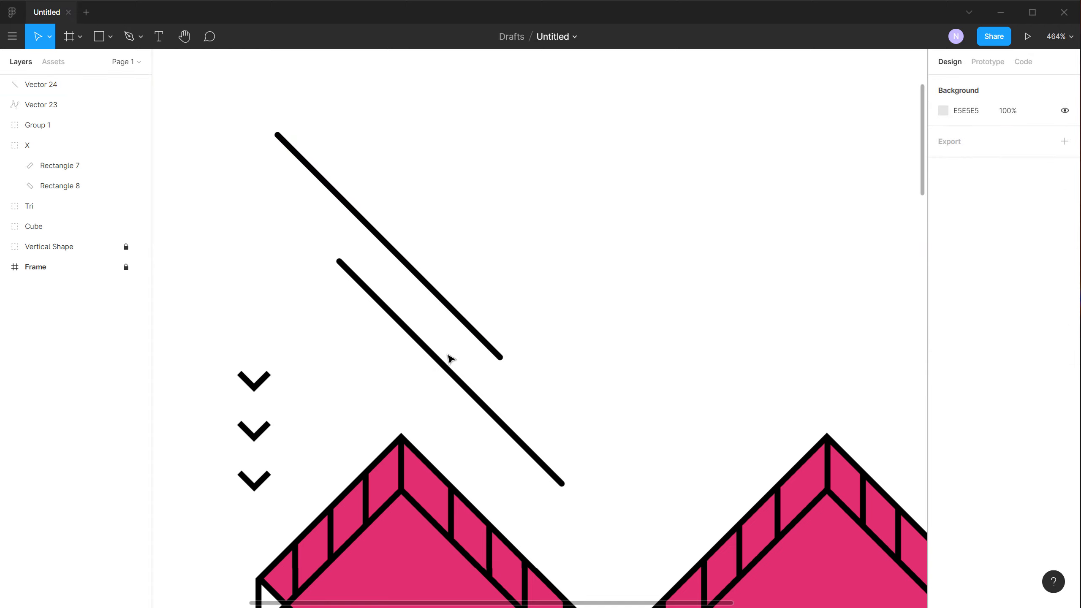
- Copy the lower diagonal line to beyond its upper end and shorten the copy to a small dash starting at X -110, Y -342
scroll(448, 357, "left", 5)
scroll(449, 357, "up", 1)
left_click_drag(621, 408, 387, 175, "alt")
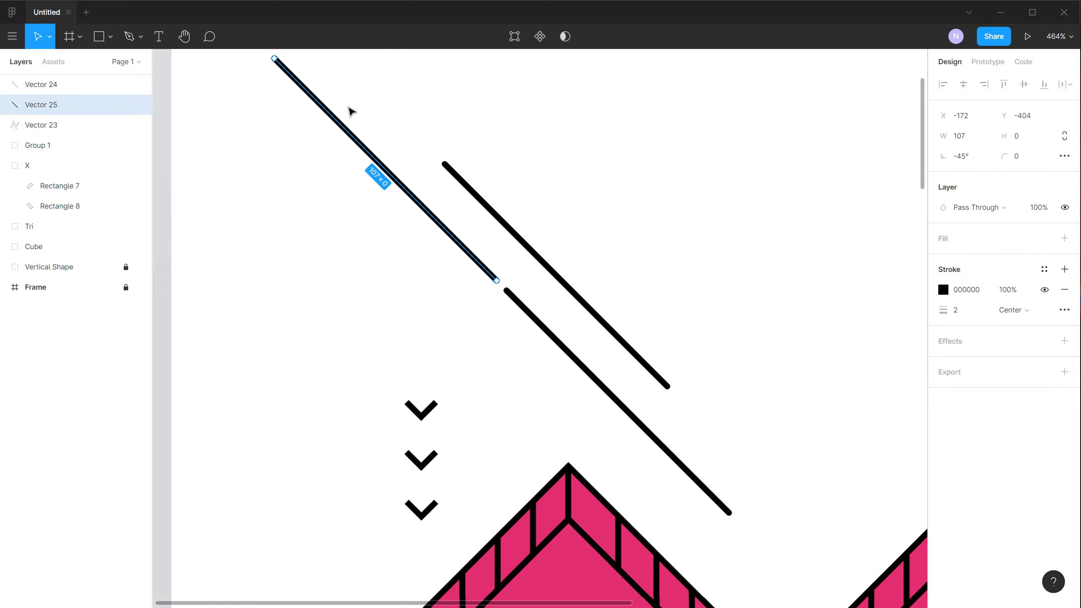
scroll(392, 98, "up", 3)
scroll(392, 98, "left", 2)
left_click(515, 36)
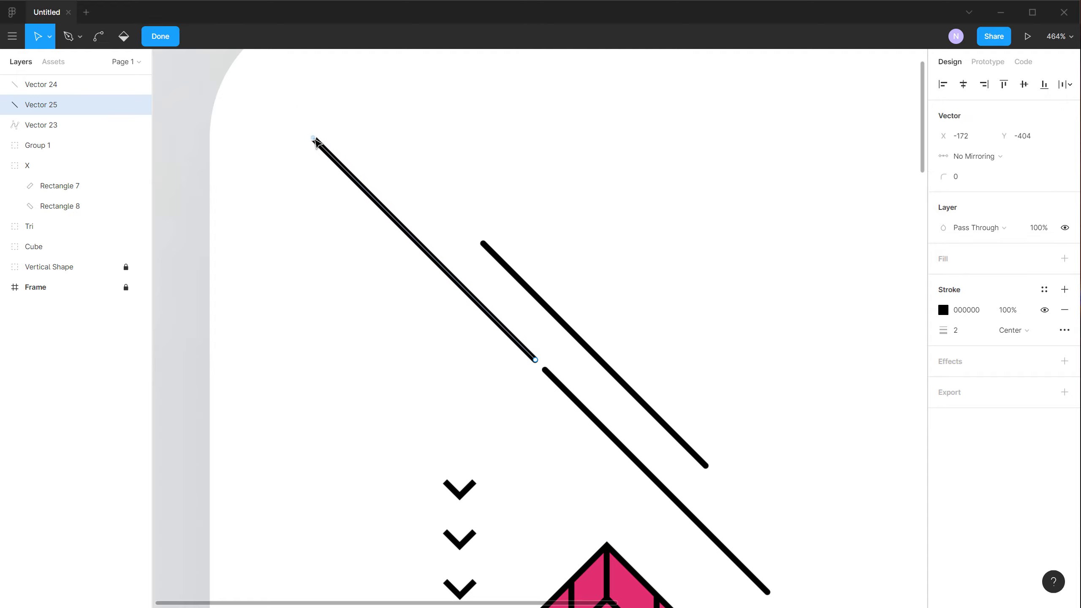
left_click_drag(314, 138, 493, 332)
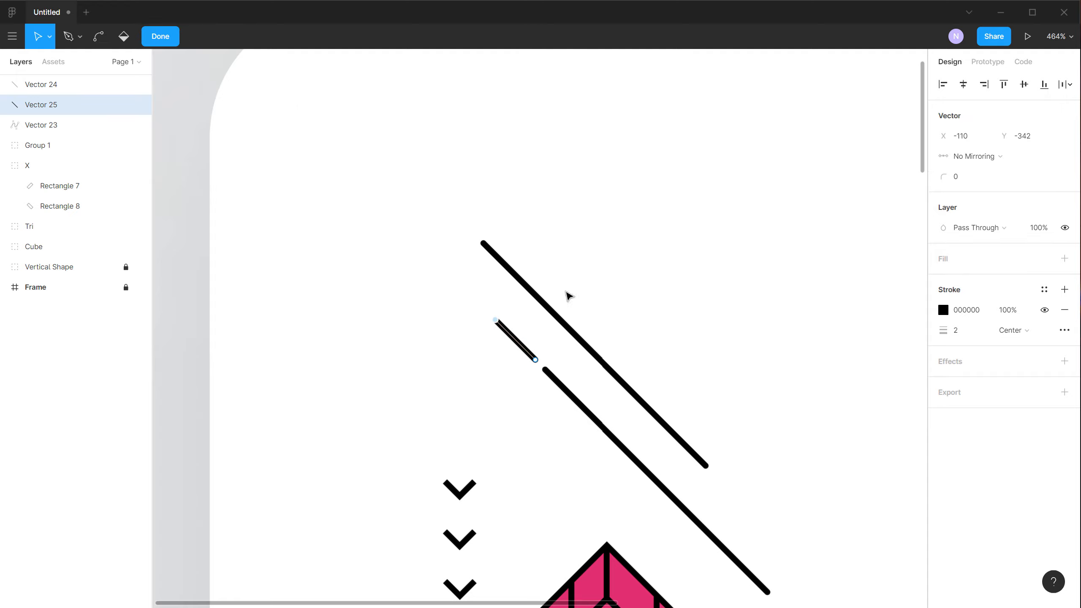
- Finish editing the small dash and move it up and to the left, widening its gap from the lower diagonal line
left_click(166, 36)
left_click(362, 164)
scroll(455, 250, "down", 5)
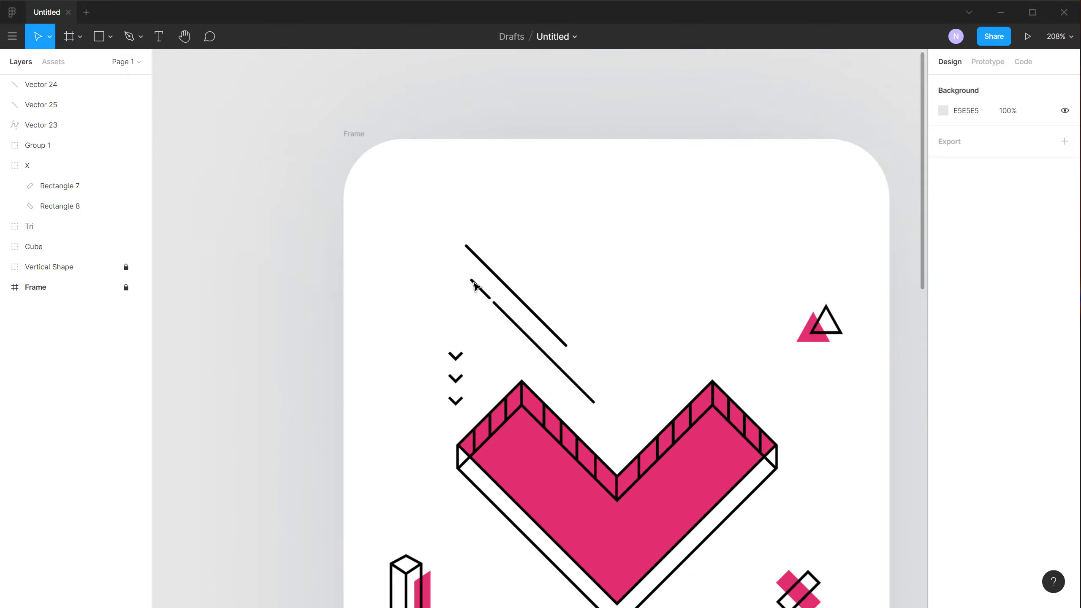
scroll(474, 285, "up", 4)
left_click(480, 288)
left_click_drag(480, 289, 469, 271)
left_click(654, 251)
scroll(612, 244, "down", 6)
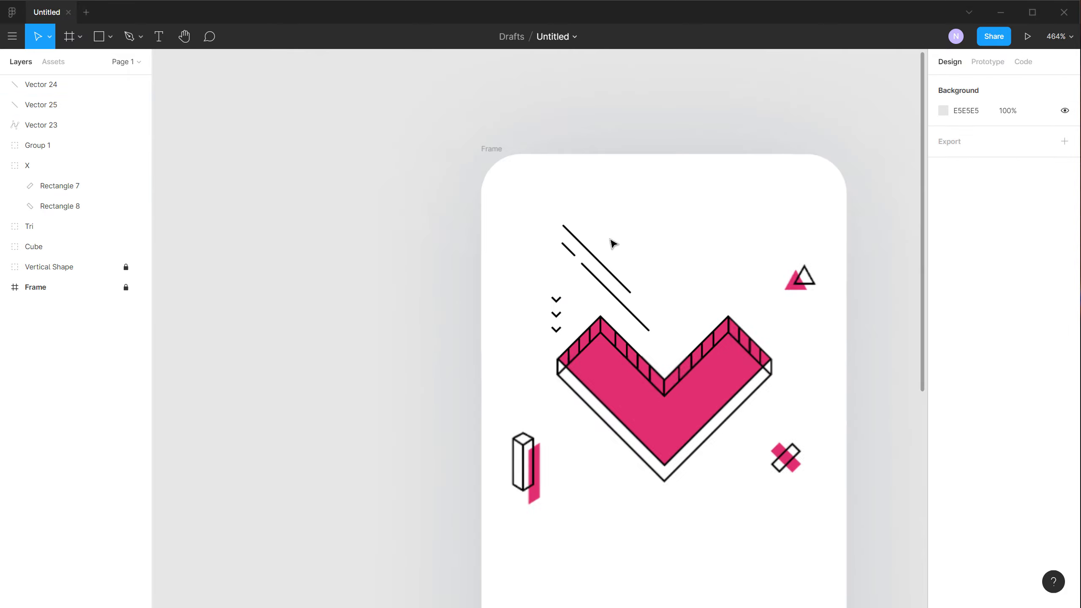
- Unlock the Vertical Shape group and move the whole illustration straight down inside the frame
scroll(613, 243, "right", 5)
scroll(613, 244, "down", 2)
scroll(502, 205, "down", 3)
left_click_drag(358, 86, 556, 266)
left_click_drag(497, 230, 497, 273)
left_click(743, 248)
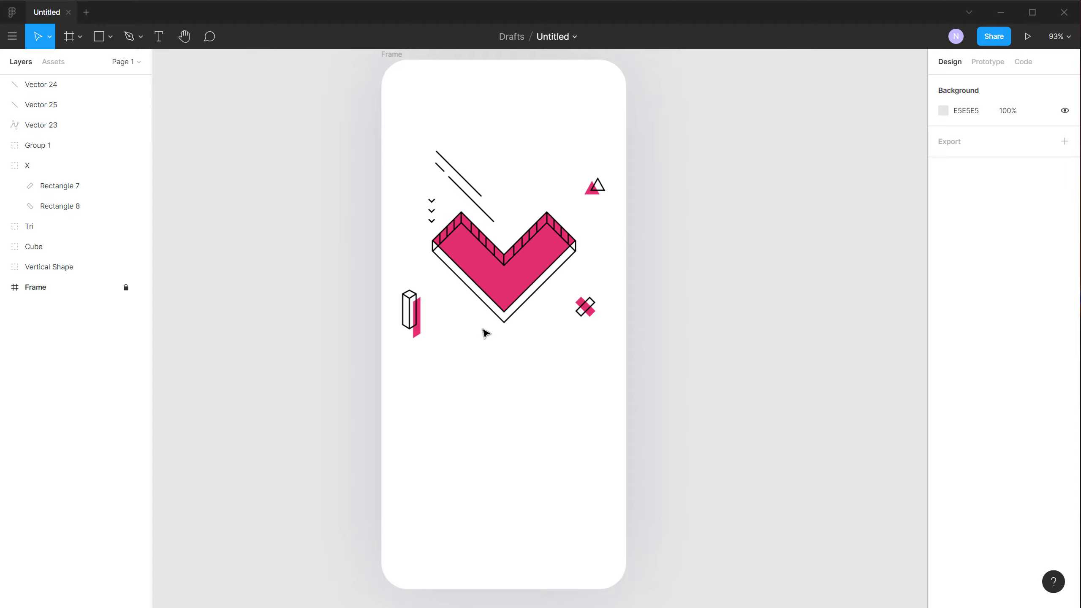
- Draw a small circle with the Ellipse tool below the large shape and set its size to 5 × 5
scroll(485, 333, "up", 5)
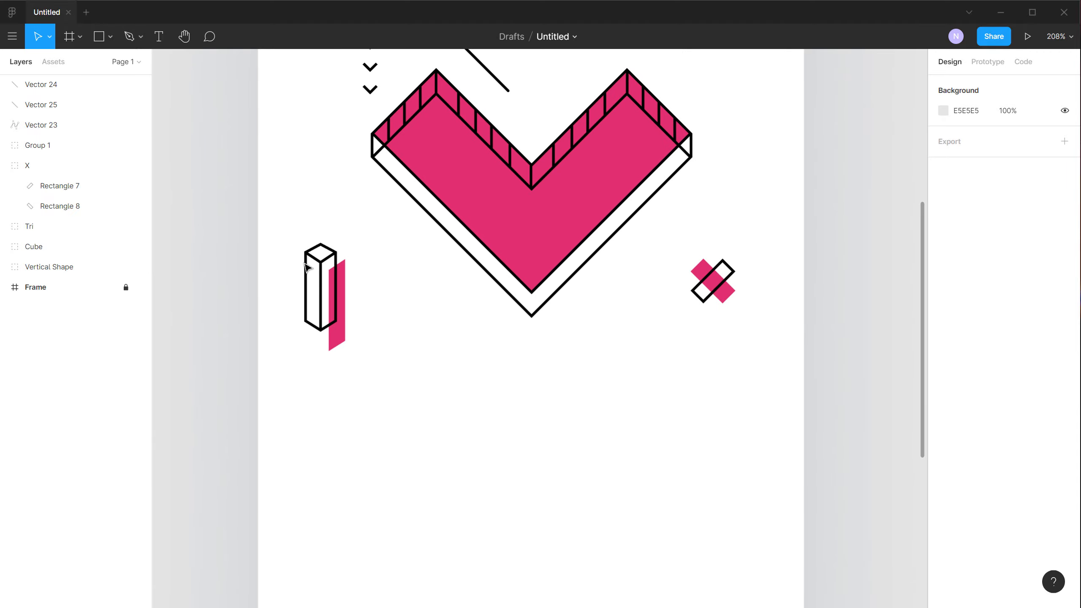
left_click(101, 38)
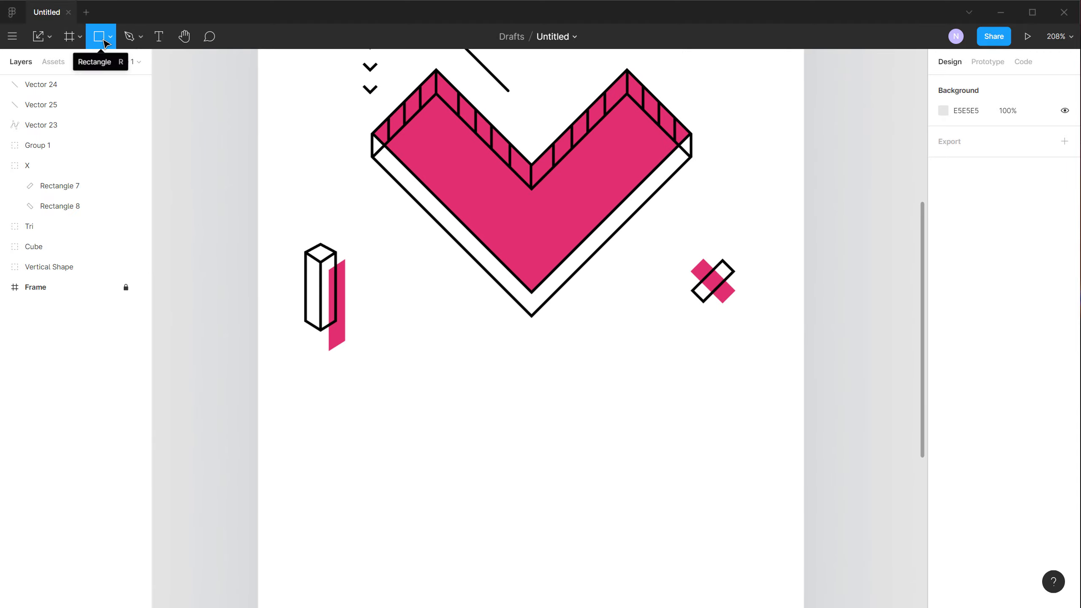
left_click(110, 38)
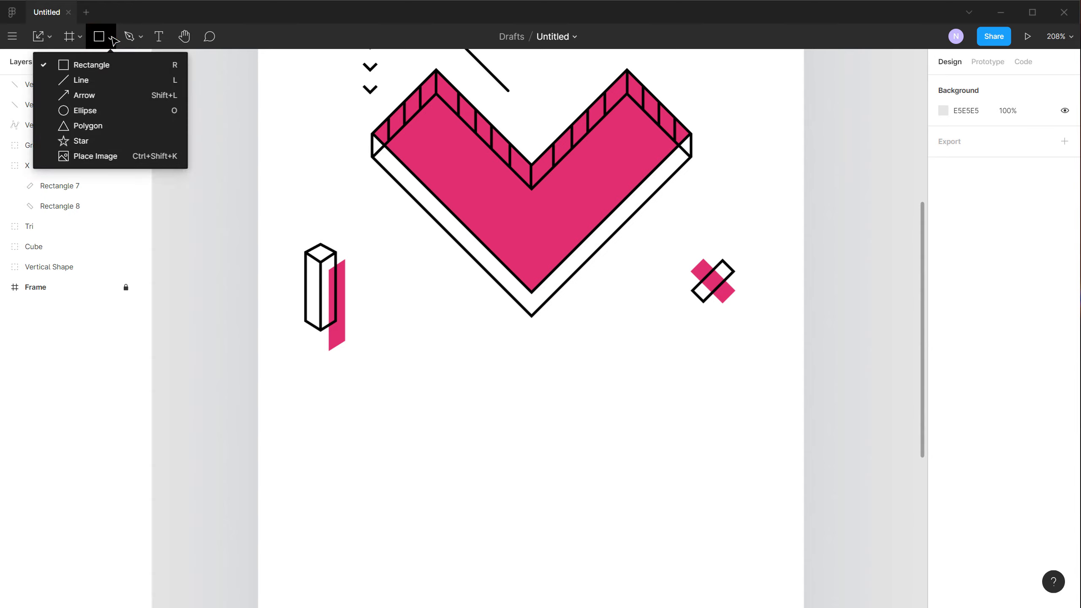
left_click(87, 111)
scroll(432, 394, "up", 5)
left_click_drag(411, 360, 430, 379)
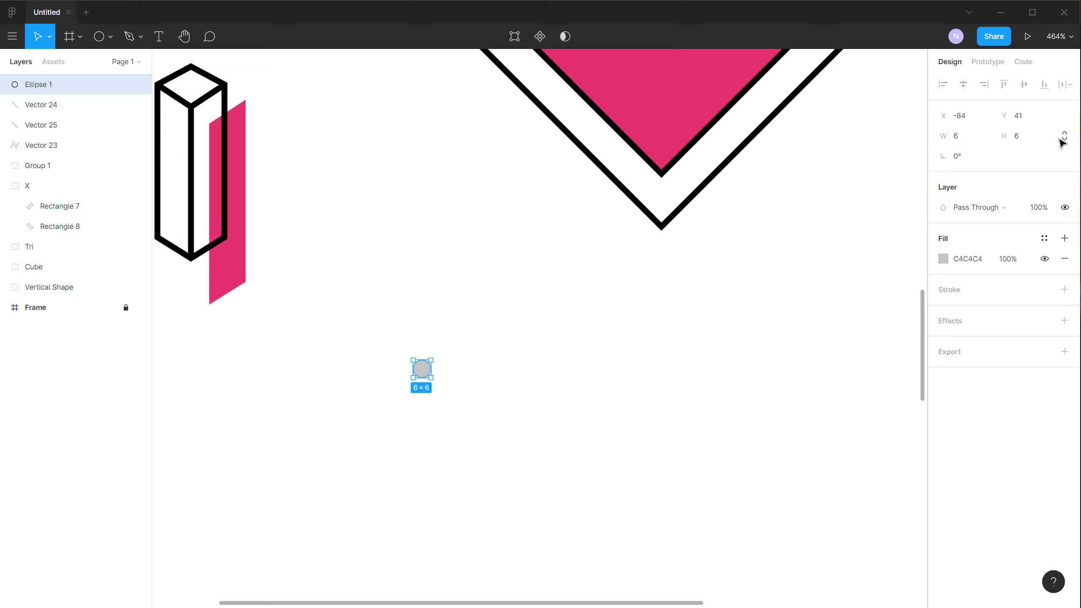
left_click(964, 137)
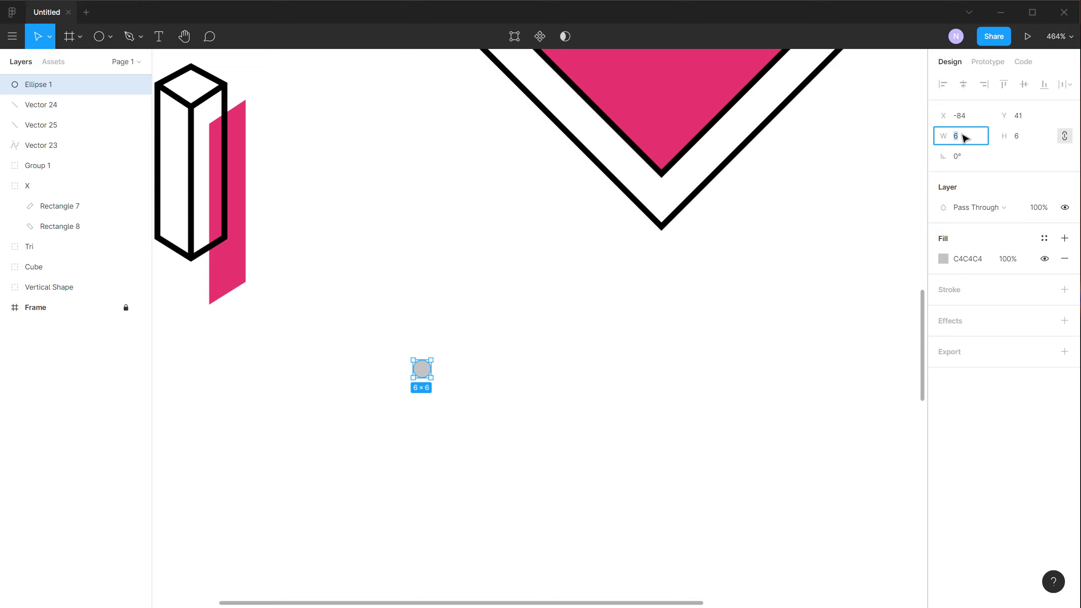
type("5")
key("Return")
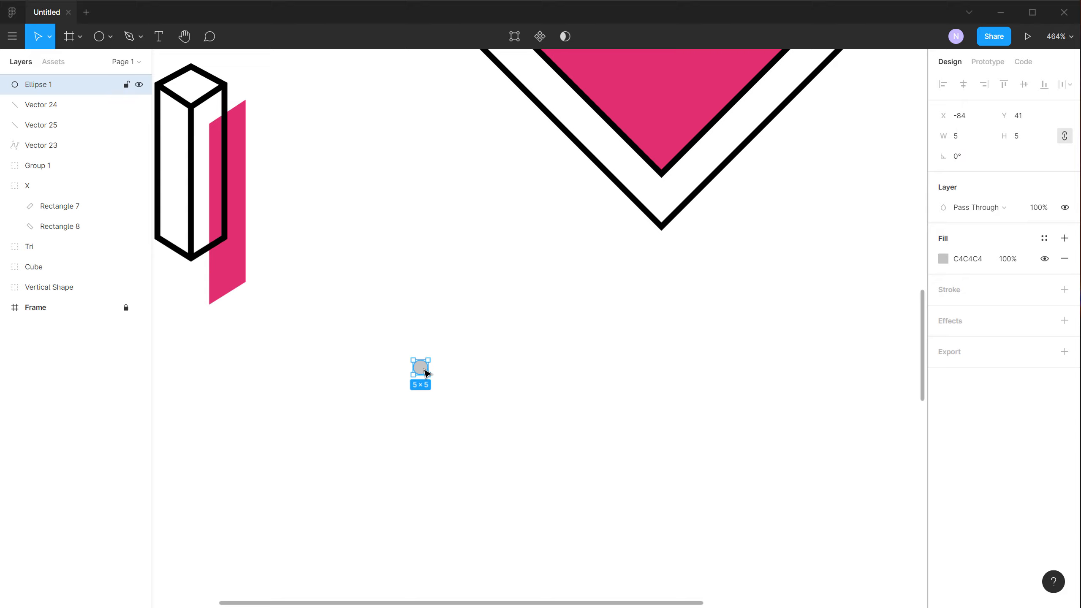
- Duplicate the circle into a horizontal row of six with 15 spacing and group the row
left_click_drag(429, 373, 541, 378)
left_click_drag(376, 316, 714, 384)
left_click(714, 355)
scroll(714, 355, "down", 4)
scroll(714, 355, "right", 5)
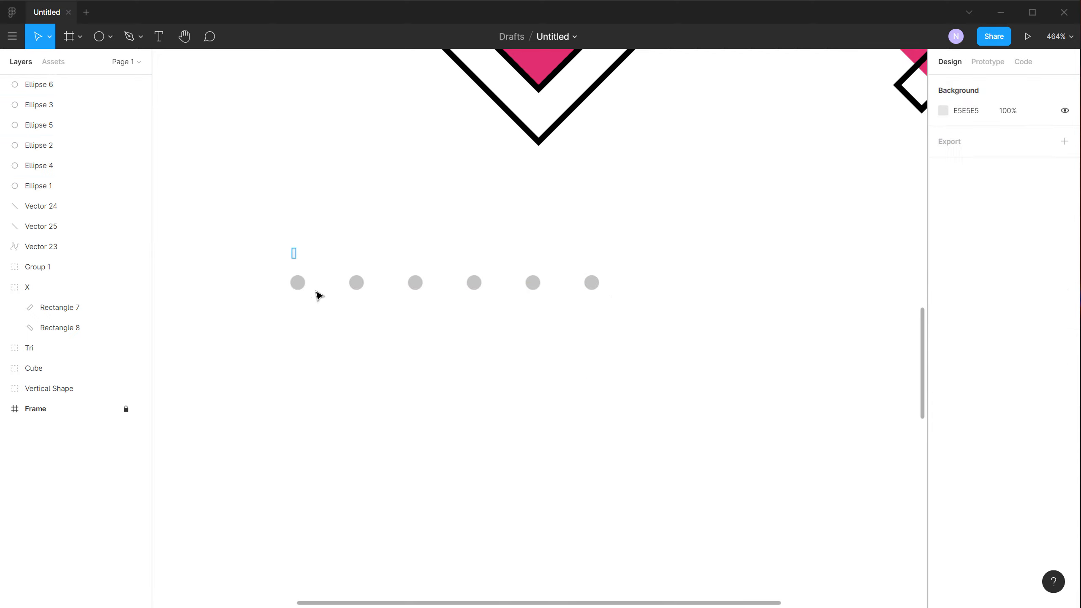
left_click_drag(320, 295, 657, 336)
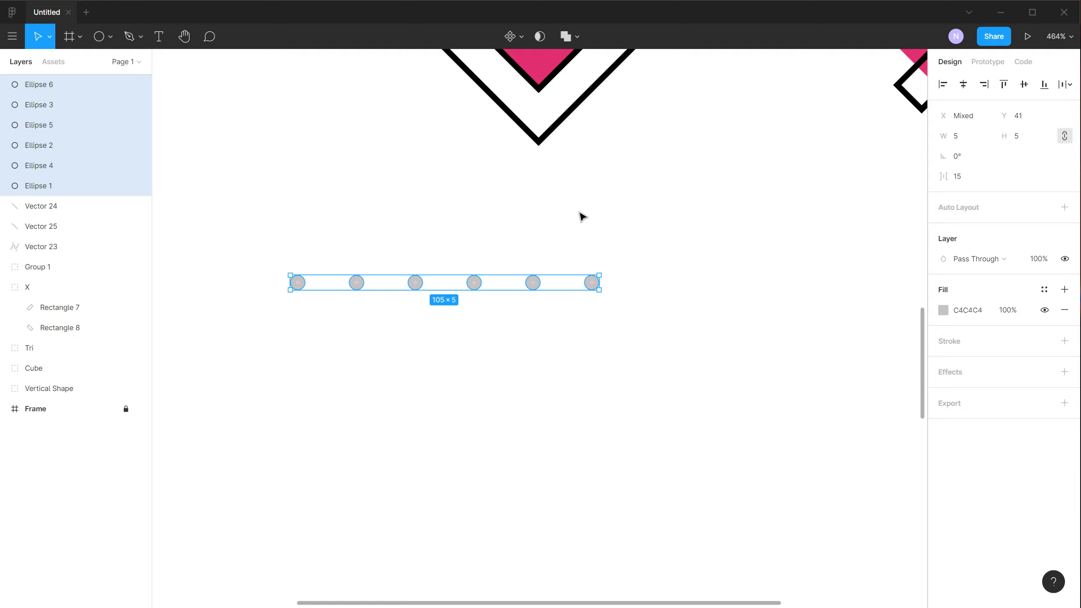
key("ctrl+g")
- Duplicate the row of circles downward at 15 spacing into a grid of six rows and group the whole grid
left_click_drag(477, 290, 483, 406)
scroll(515, 391, "down", 3)
left_click_drag(279, 154, 584, 371)
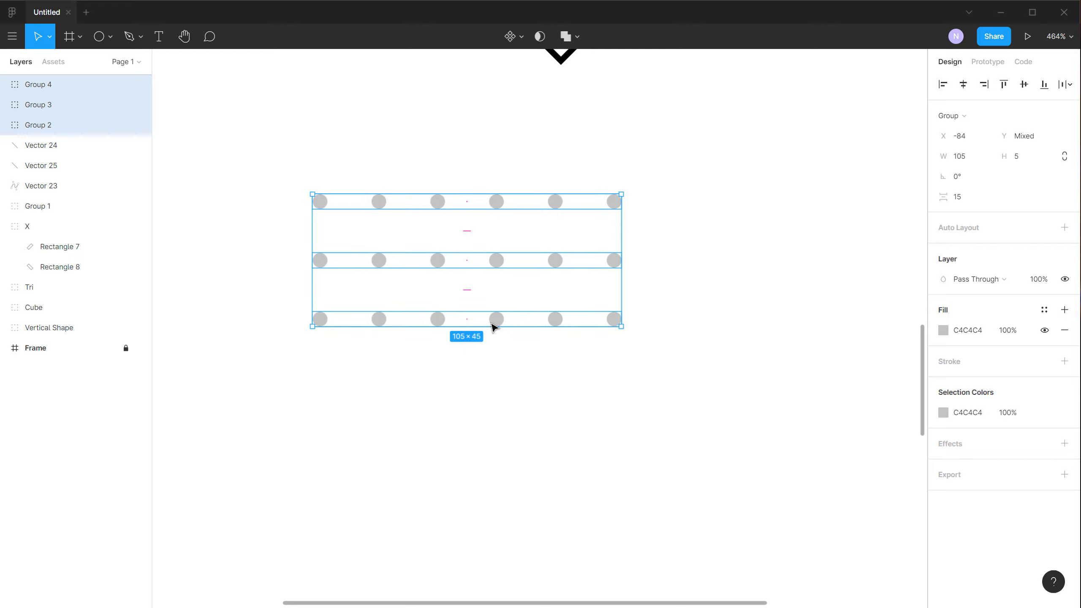
left_click_drag(502, 374, 502, 500)
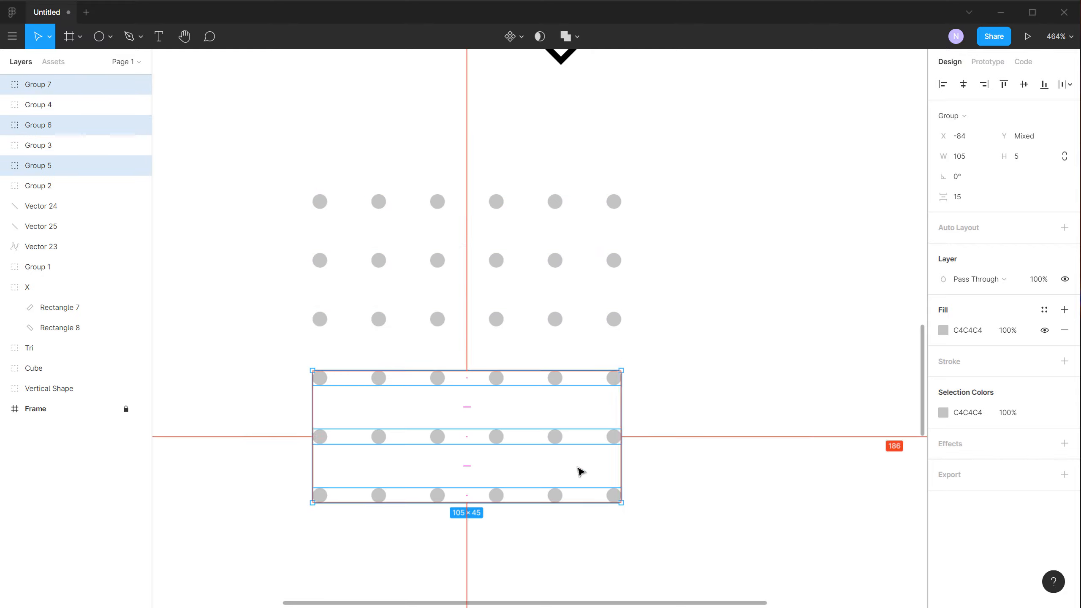
left_click(679, 321)
scroll(679, 321, "down", 5)
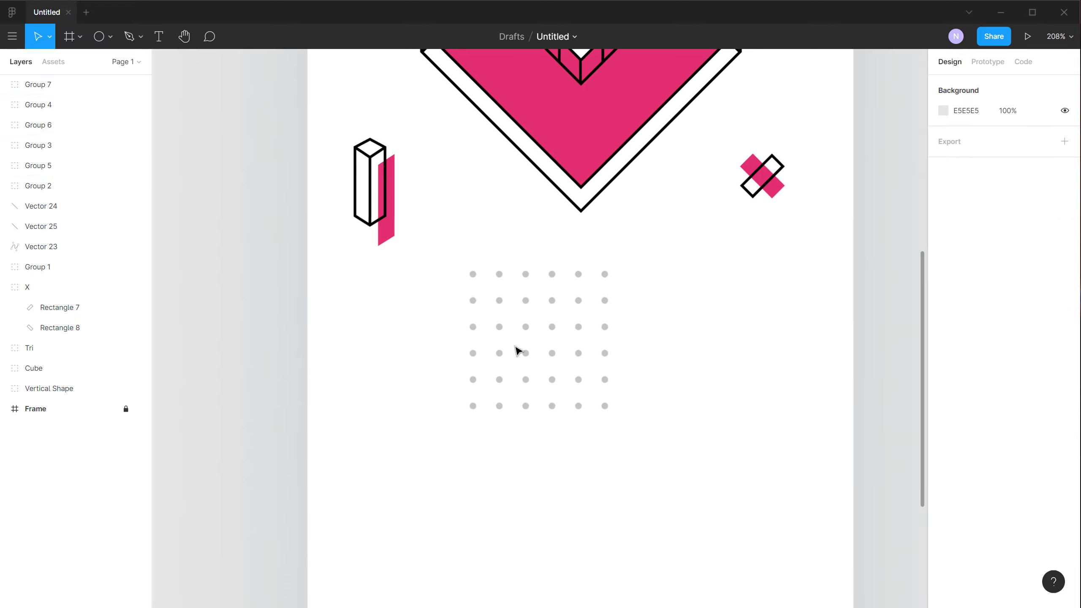
left_click_drag(443, 267, 637, 474)
key("ctrl+g")
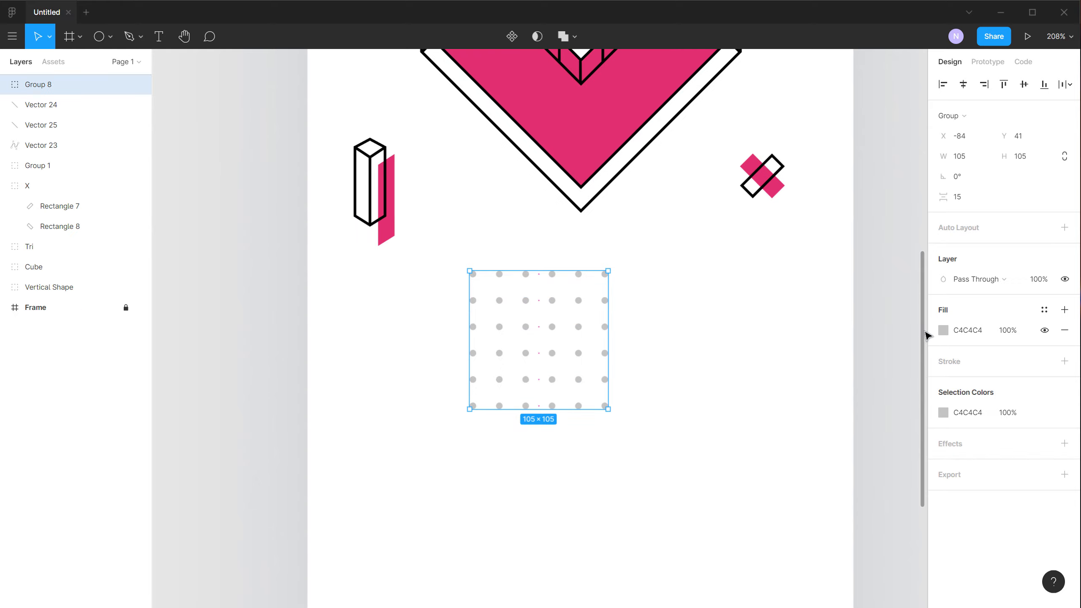
- Change the dot grid's fill colour to 000000
left_click(944, 331)
type("000000")
key("Return")
left_click(603, 377)
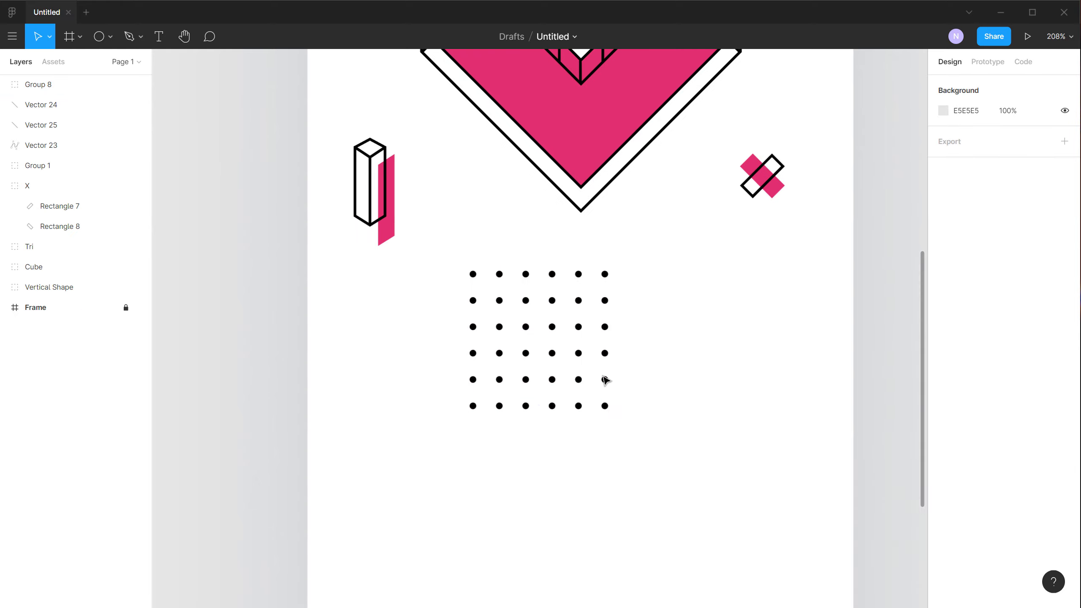
- Scale the dot grid down to 33 × 33 and place it against the upper right side of the prism
left_click(582, 364)
left_click_drag(615, 412, 427, 165)
left_click(483, 201)
scroll(490, 350, "up", 3)
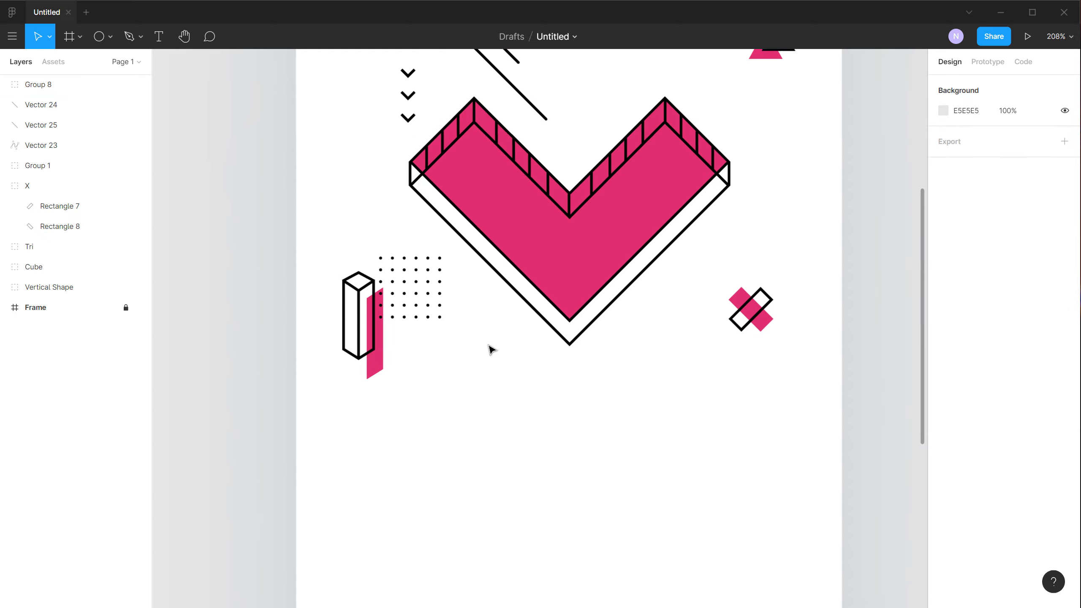
left_click(429, 287)
left_click_drag(430, 264, 422, 280)
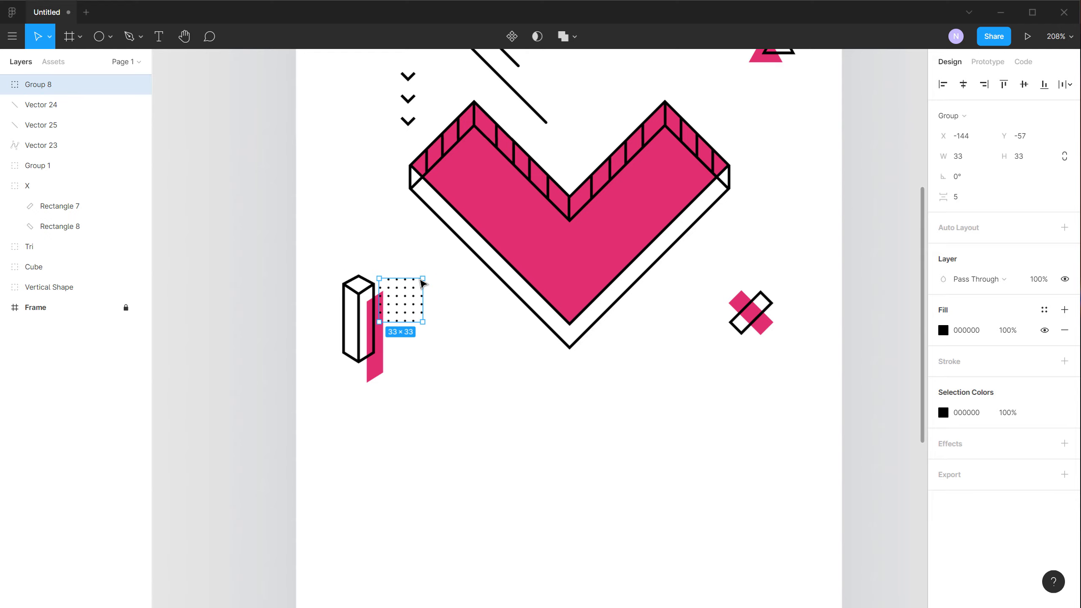
left_click(468, 298)
- Place a copy of the small dot grid at the upper left of the two triangles
scroll(424, 429, "up", 3)
scroll(425, 430, "right", 1)
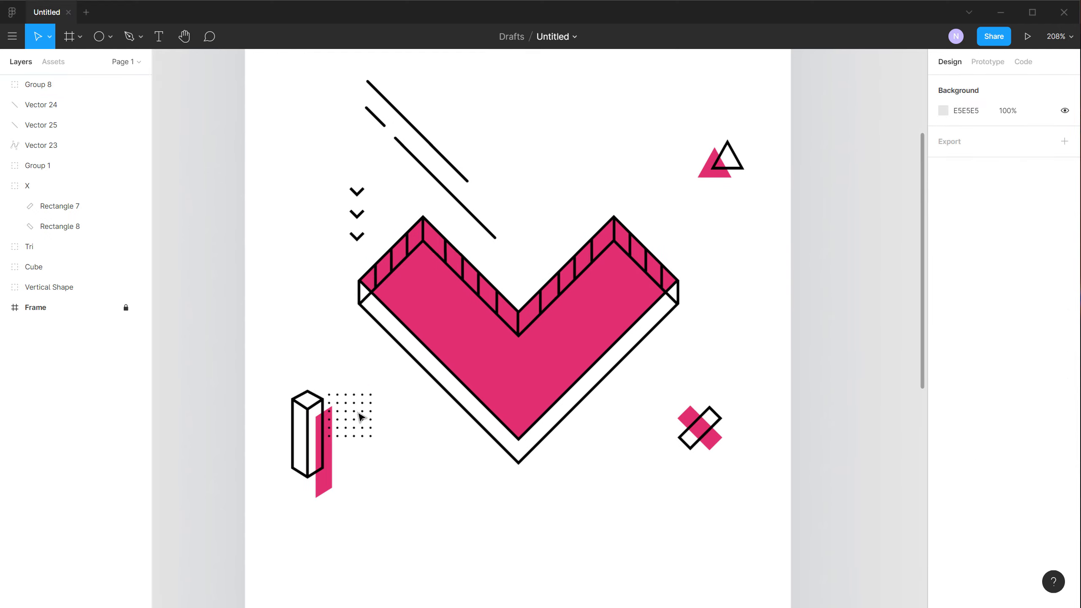
left_click_drag(360, 417, 699, 141)
left_click(750, 116)
left_click_drag(749, 106, 711, 197)
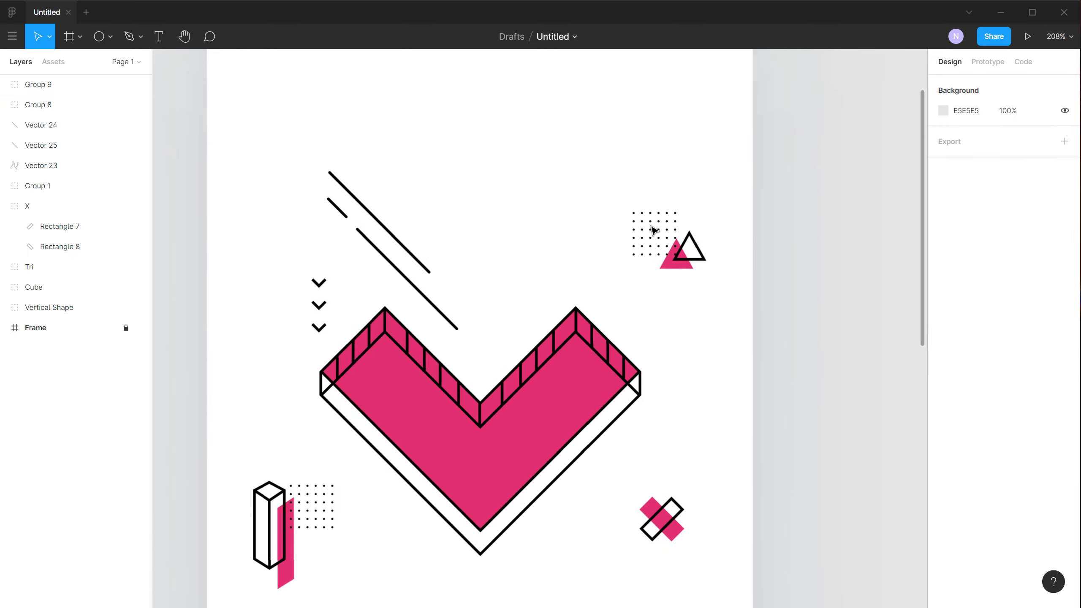
- Copy a dot grid to the left of the chevrons and shift the triangles' grid slightly up and left
left_click_drag(653, 240, 269, 291)
left_click(694, 207)
left_click(652, 226)
left_click(362, 307)
scroll(316, 334, "up", 5)
left_click(430, 258)
scroll(430, 259, "down", 6)
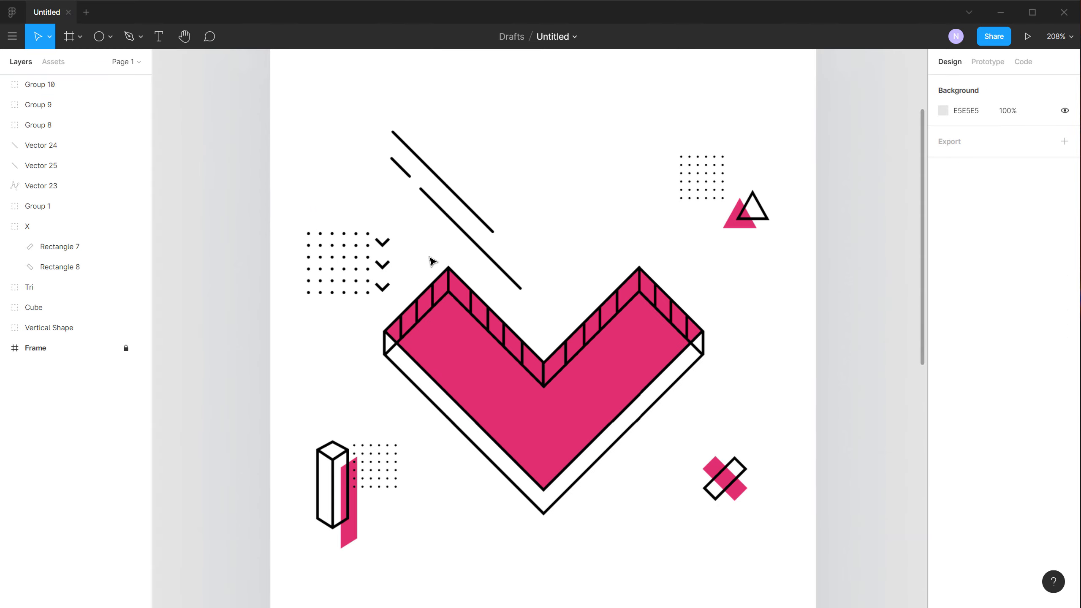
- Scale the dot grid beside the chevrons down to 23 × 23
scroll(490, 318, "up", 4)
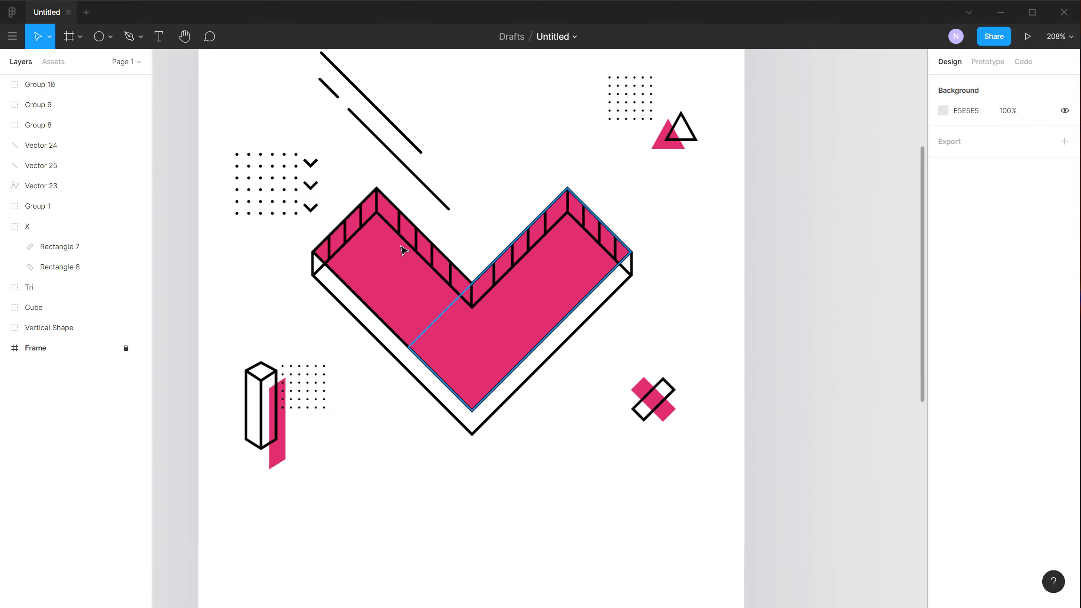
left_click(276, 184)
left_click_drag(237, 158, 276, 218)
left_click(352, 186)
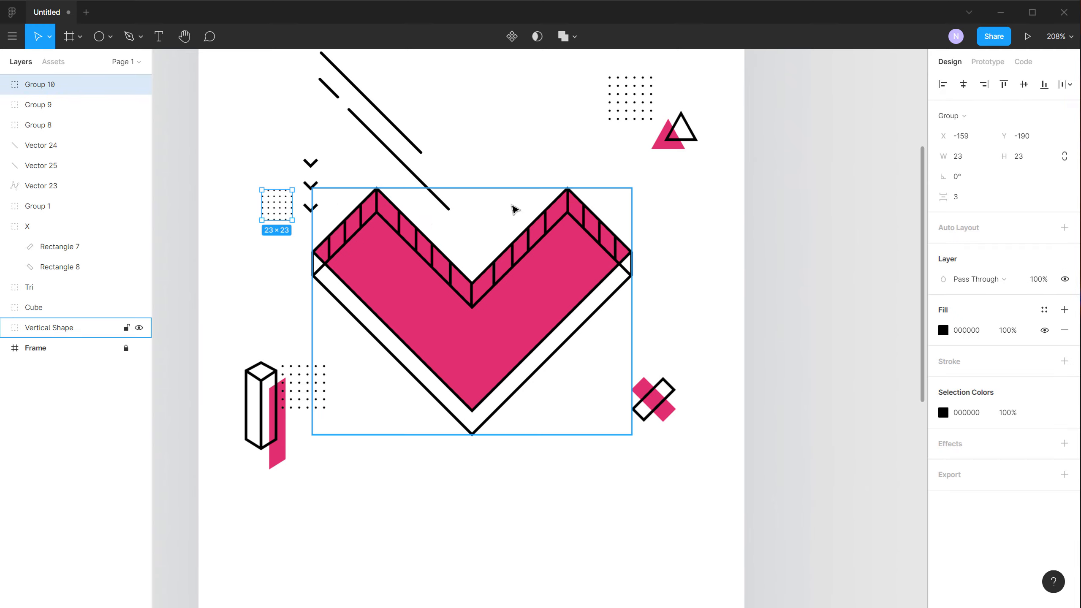
left_click(664, 222)
- Add the text "File Error" above the illustration and position it at X -20, Y -357
scroll(666, 246, "down", 3)
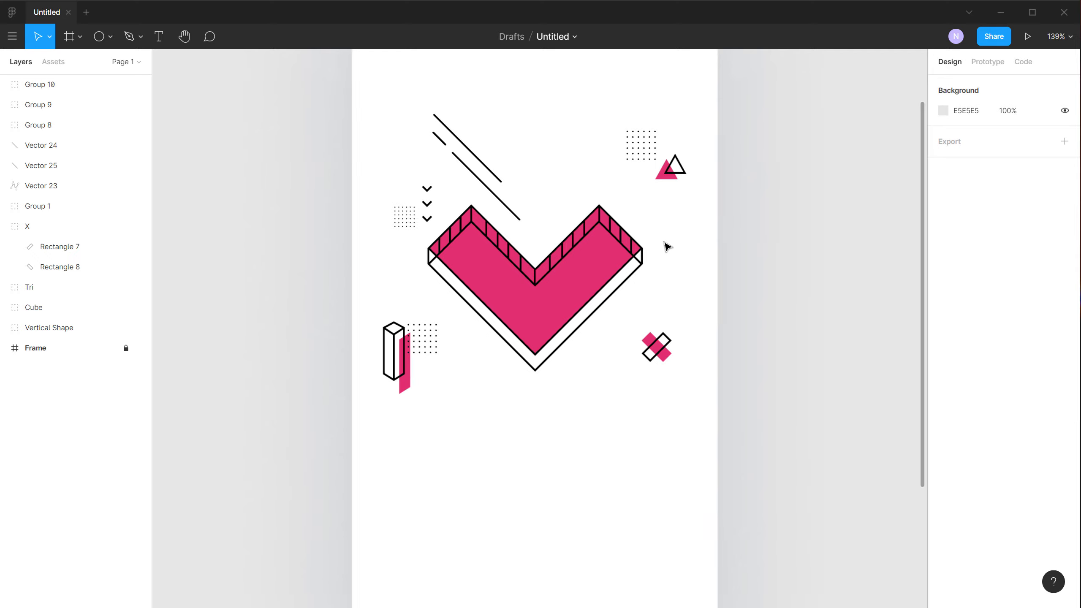
scroll(666, 247, "down", 3)
scroll(664, 270, "right", 2)
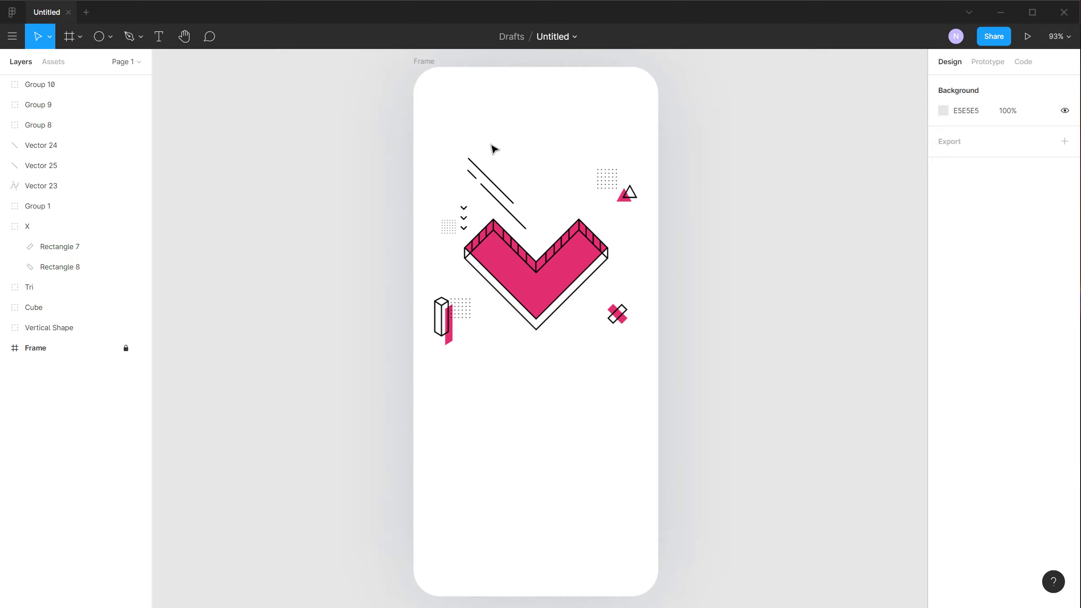
left_click(159, 36)
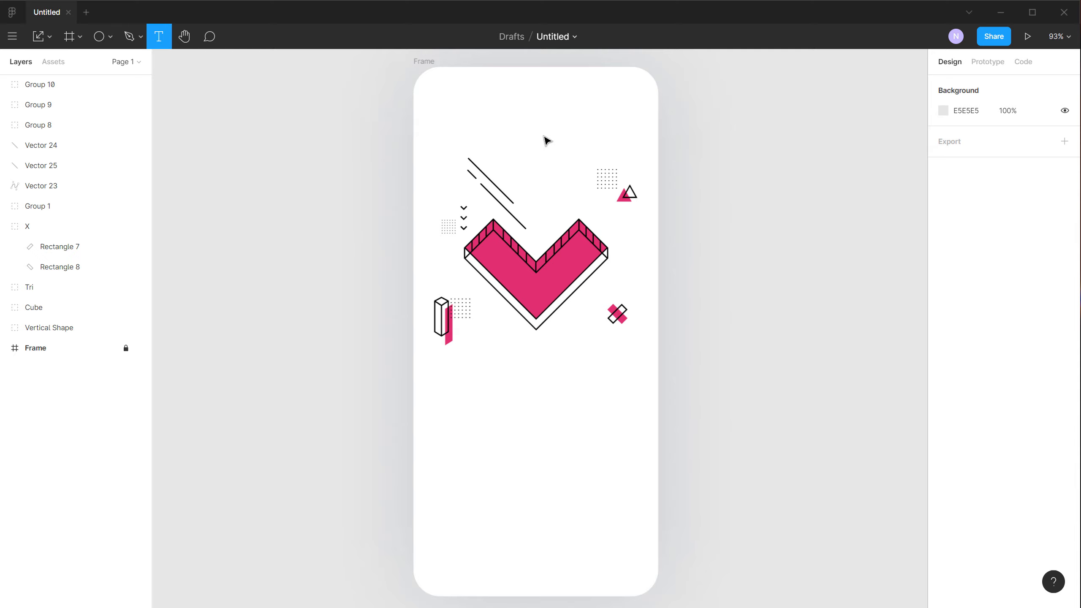
left_click(516, 125)
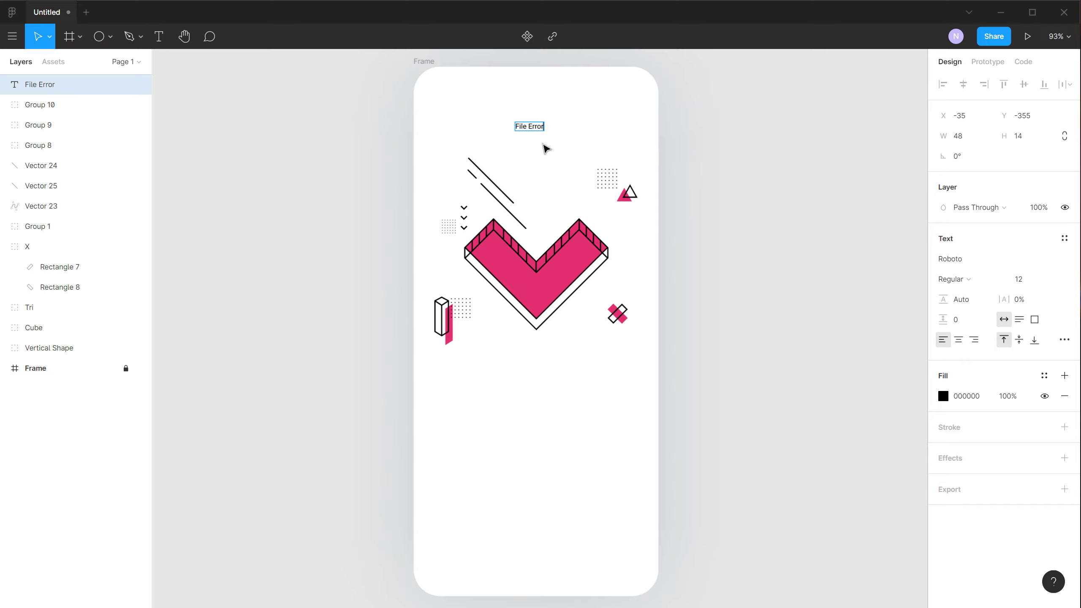
key("Escape")
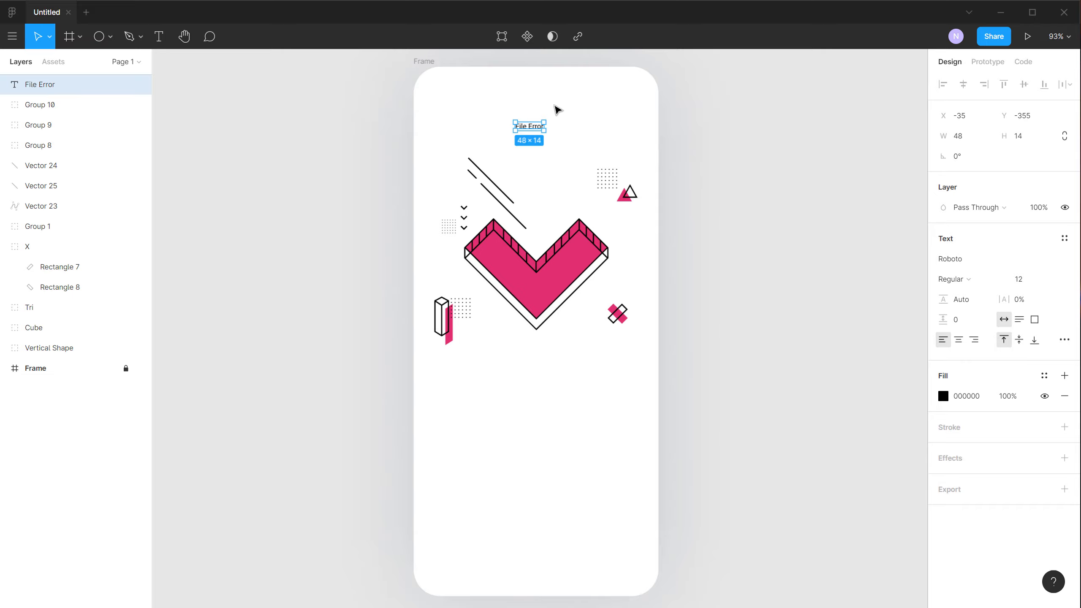
scroll(533, 113, "up", 5)
left_click_drag(517, 147, 528, 146)
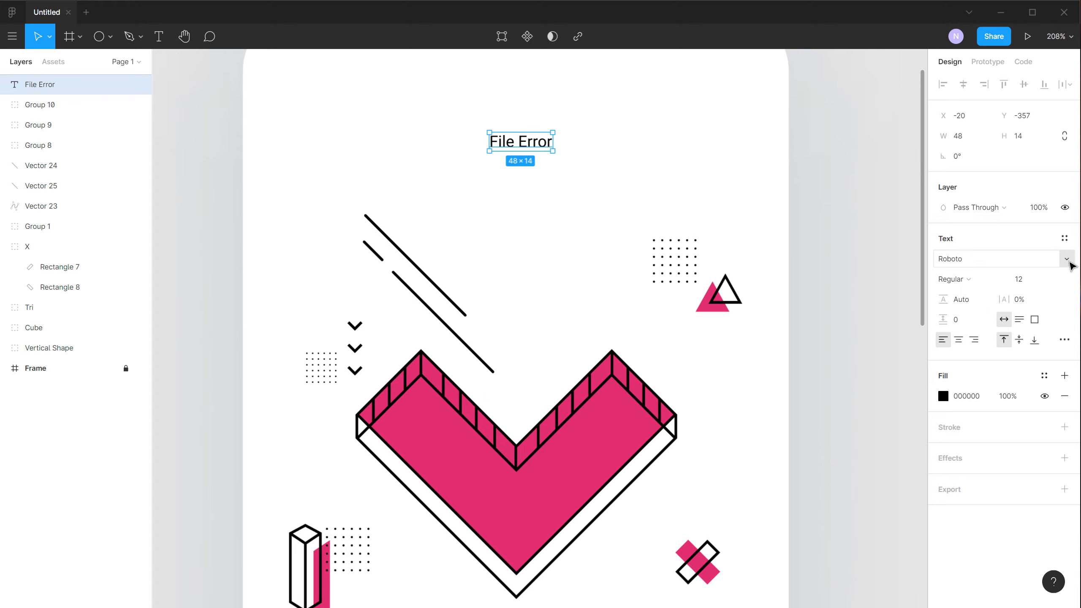
- Set the File Error text to Roboto Medium and give it the grey fill 676767
left_click(1067, 260)
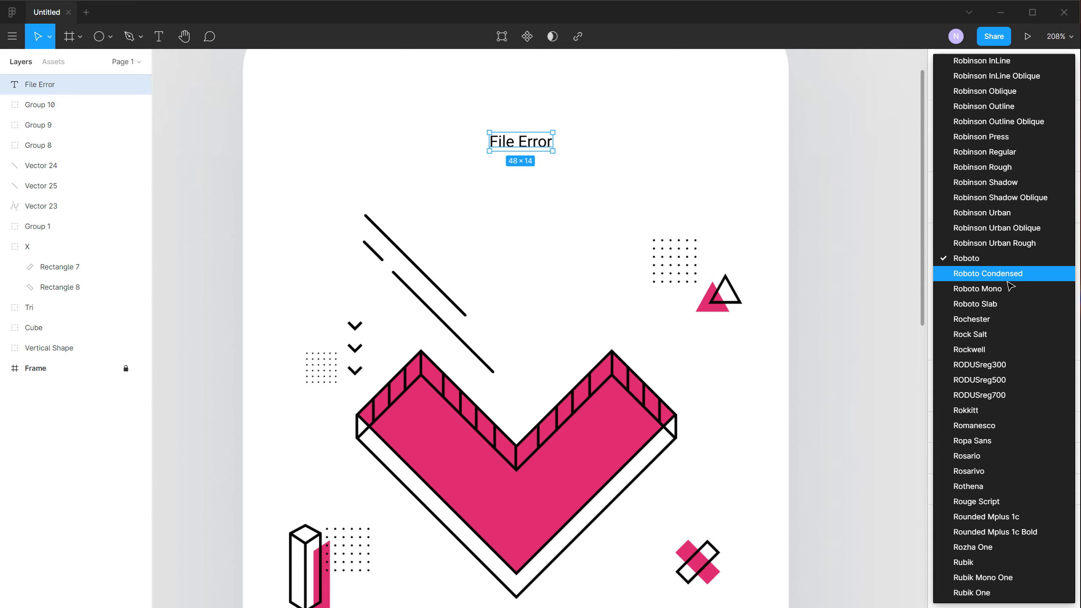
left_click(962, 258)
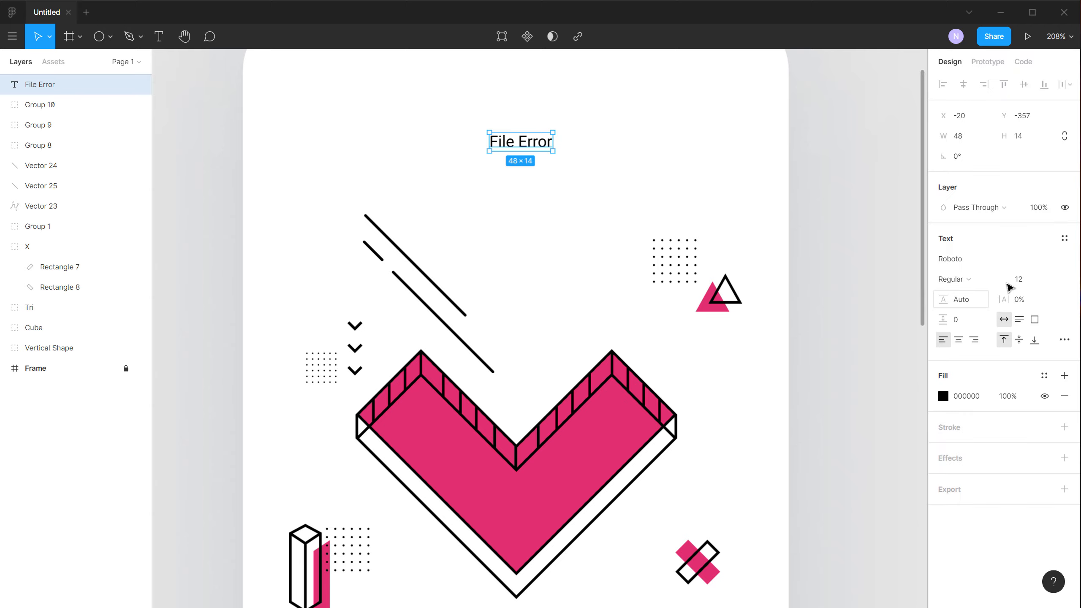
left_click(1009, 281)
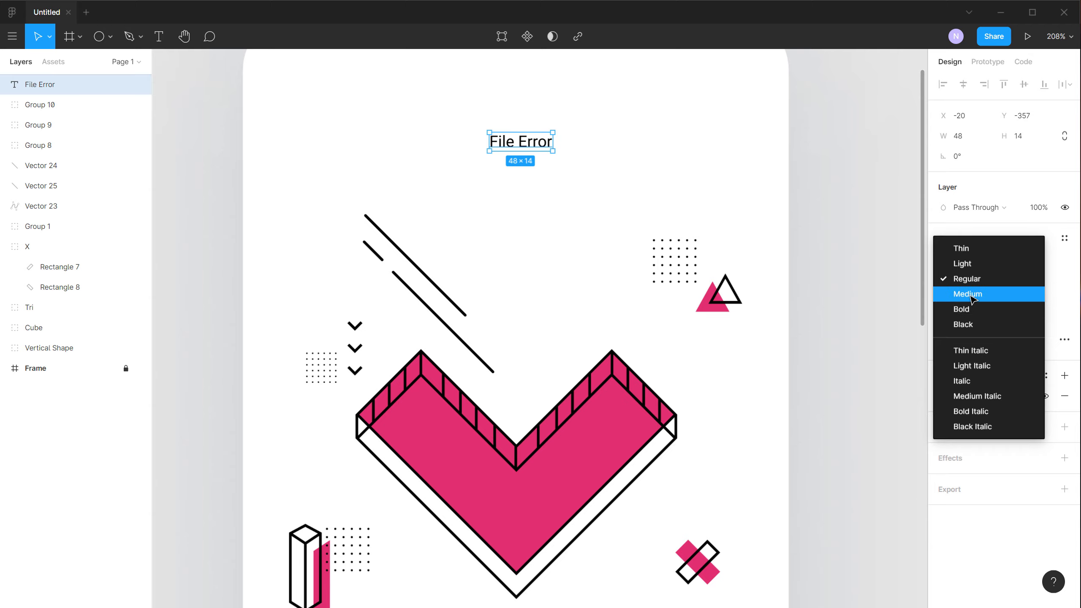
left_click(973, 295)
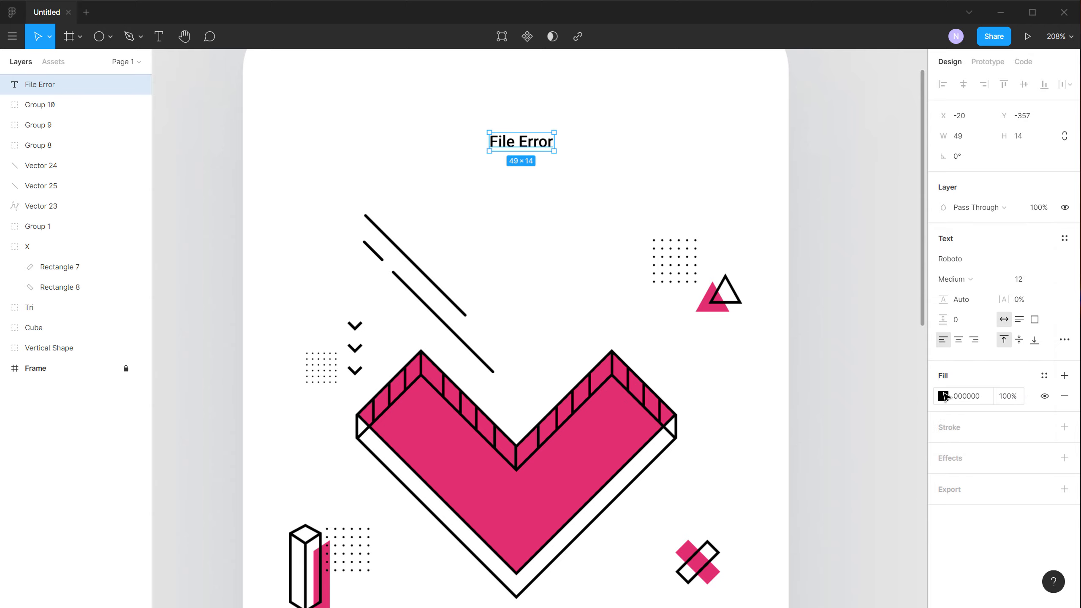
left_click(945, 396)
left_click_drag(818, 362, 777, 394)
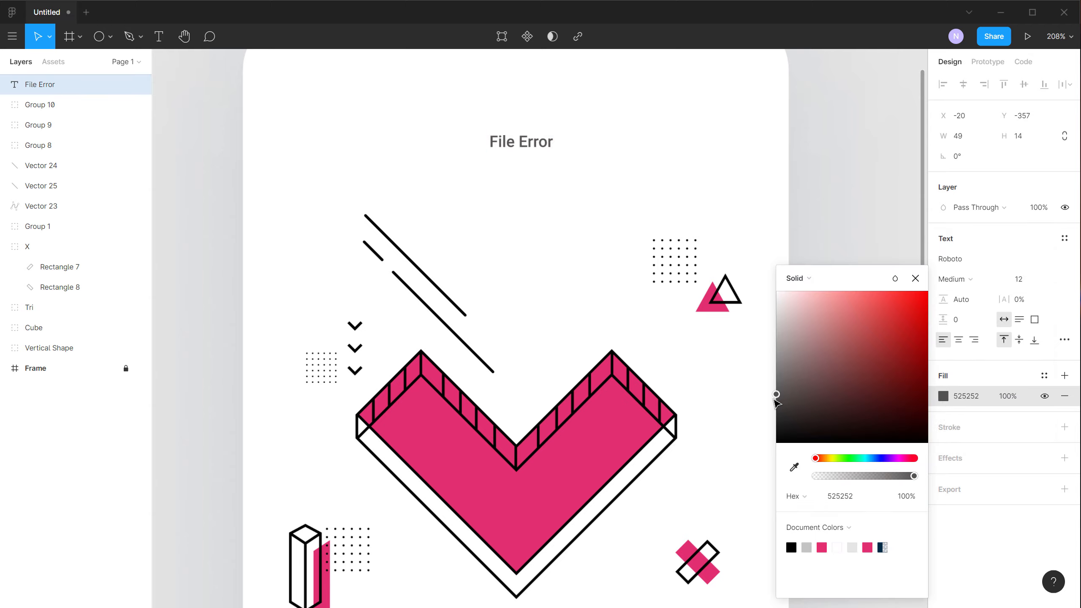
left_click(778, 382)
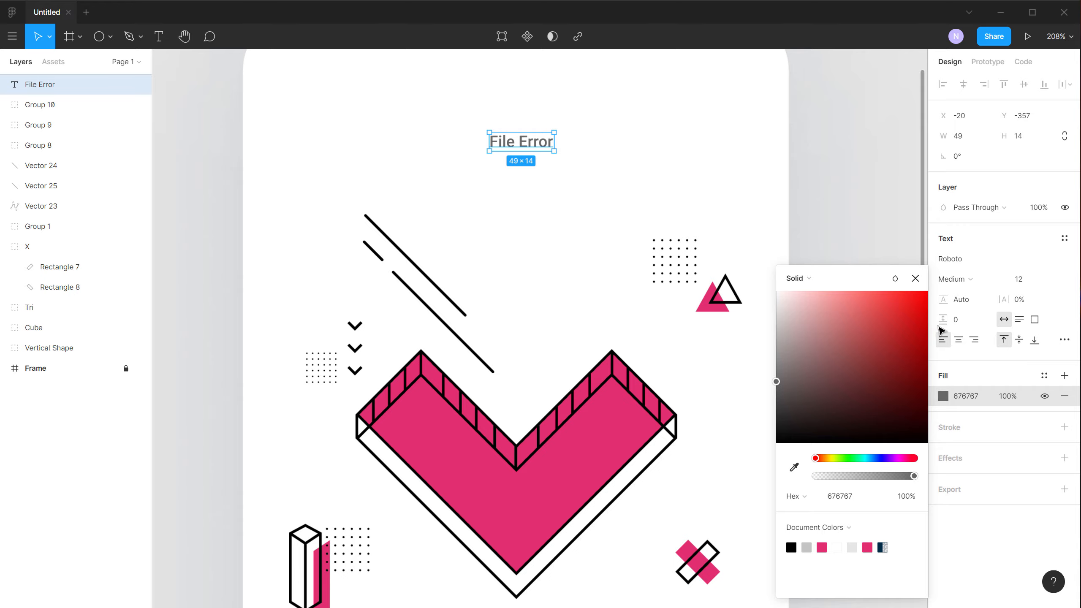
- Set the File Error text's letter spacing to 2% and centre it above the illustration at X -26
left_click_drag(1004, 300, 545, 321)
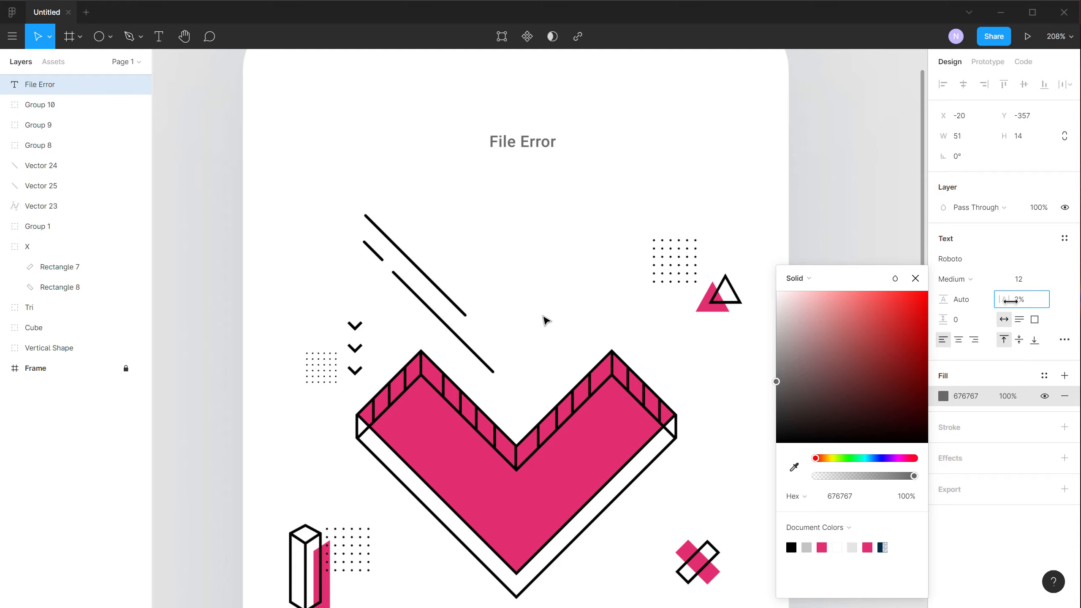
left_click_drag(1011, 300, 536, 145)
left_click(604, 145)
scroll(605, 146, "down", 5)
left_click_drag(607, 146, 567, 166)
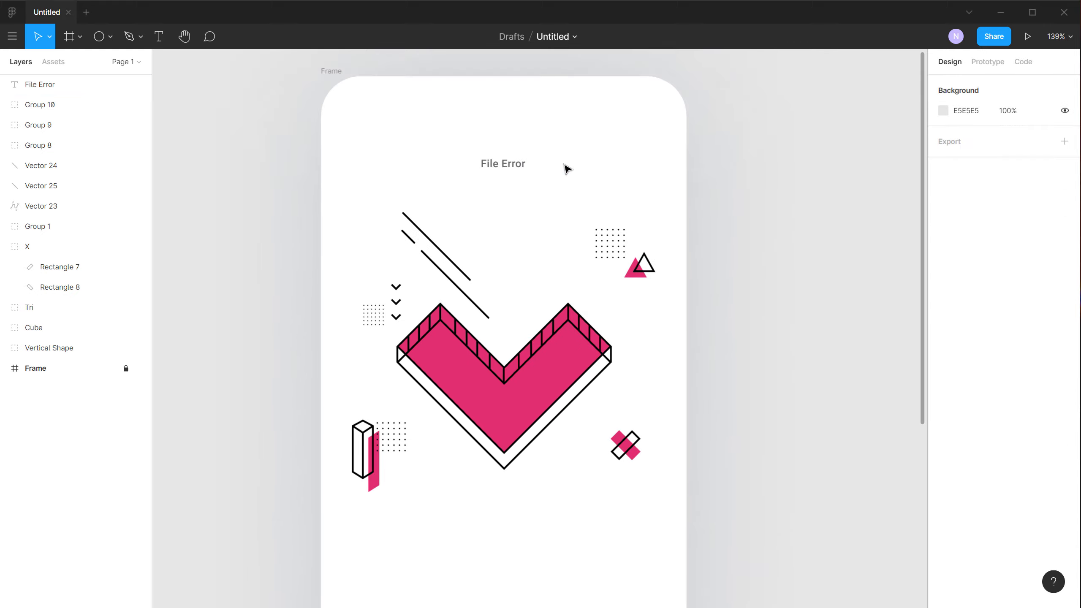
- Set the File Error text's font size to 14 and recentre it at X -30
left_click(524, 166)
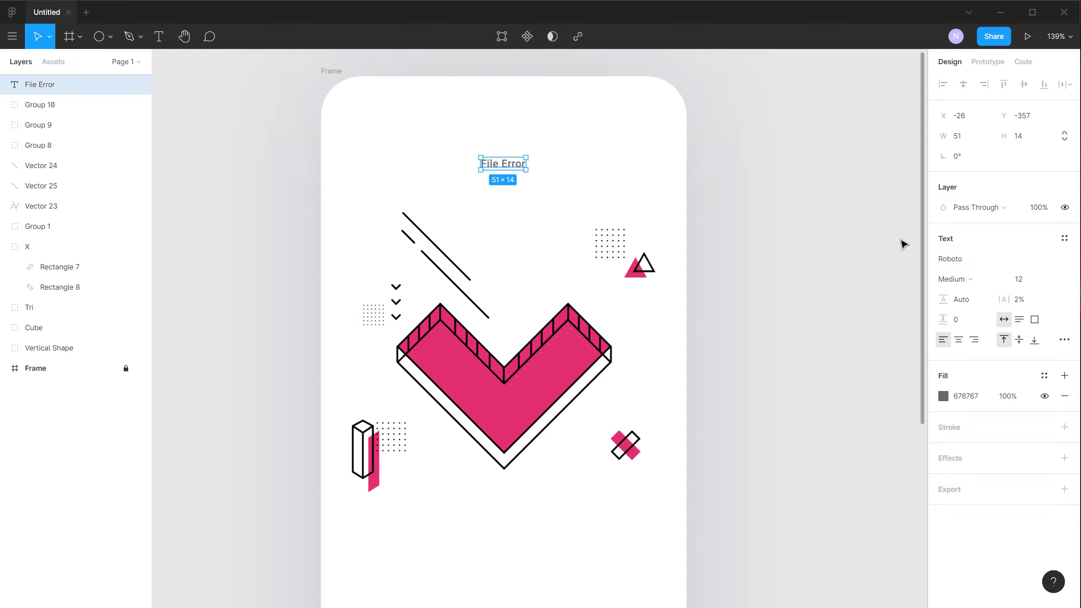
left_click(1022, 285)
type("14")
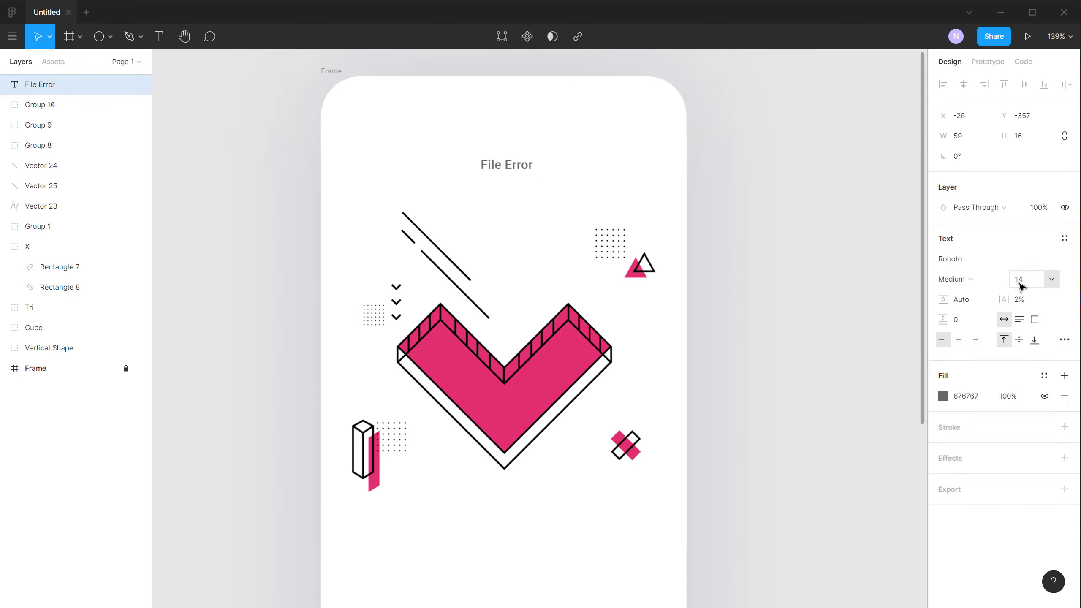
key("Return")
left_click_drag(517, 167, 512, 166)
left_click(576, 154)
scroll(577, 155, "down", 2)
left_click_drag(594, 209, 594, 179)
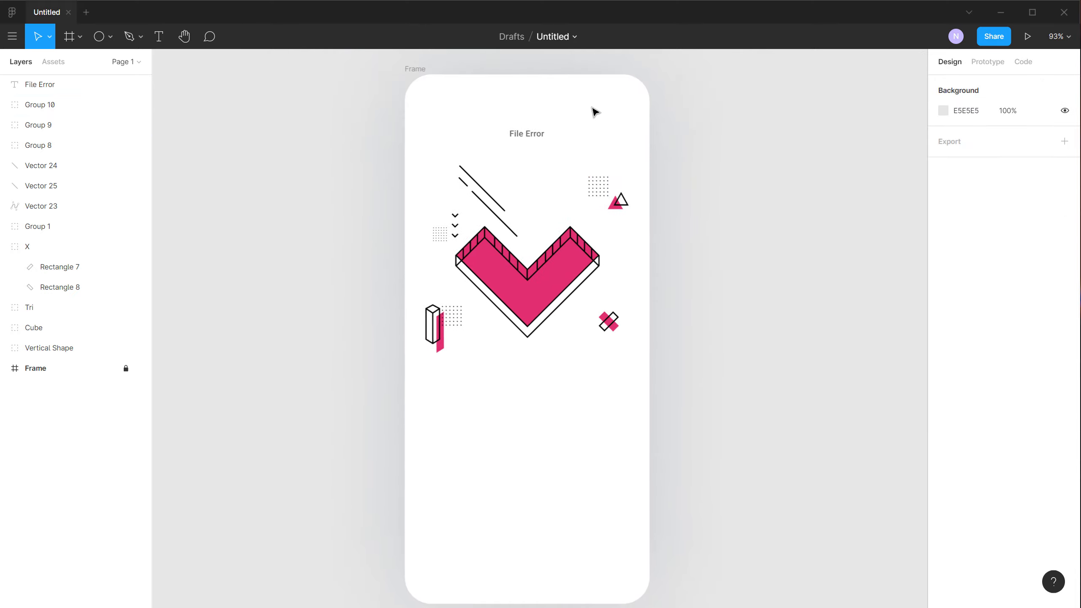
- Copy the File Error text below the illustration at X -30, Y 86 and set the copy's font size to 48
left_click_drag(533, 136, 533, 398)
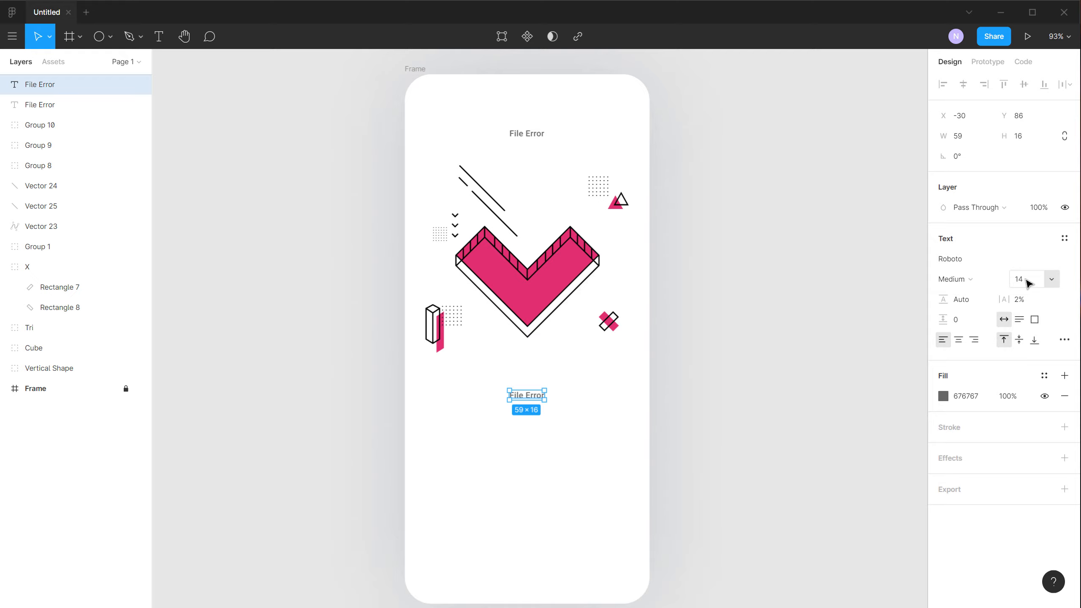
left_click(1052, 284)
left_click(1032, 352)
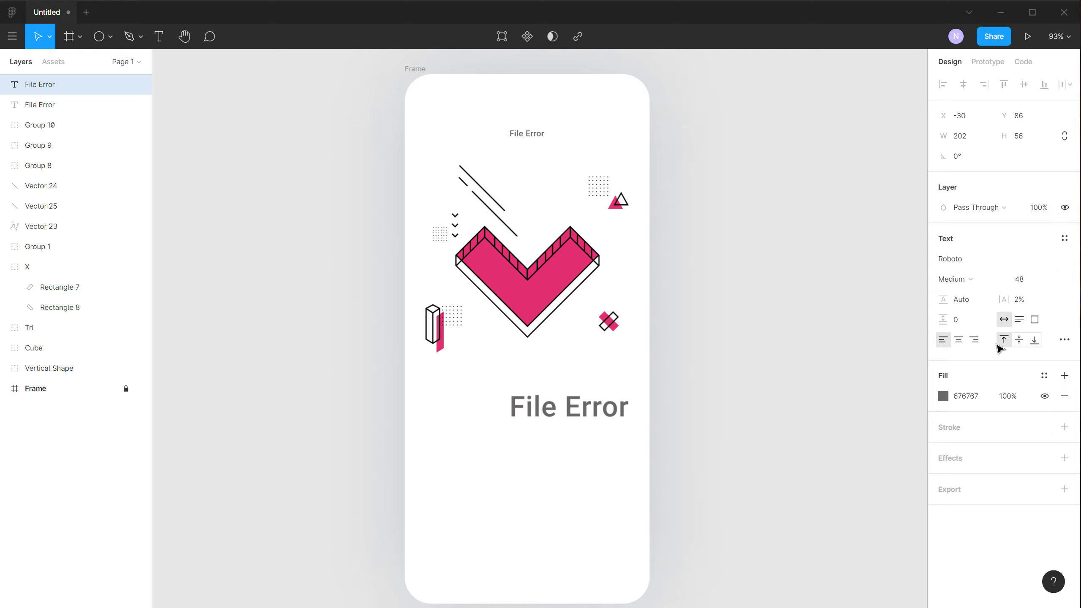
- Set the lower File Error copy's font size to 24 and centre it below the illustration at X -45
left_click_drag(631, 426, 613, 420)
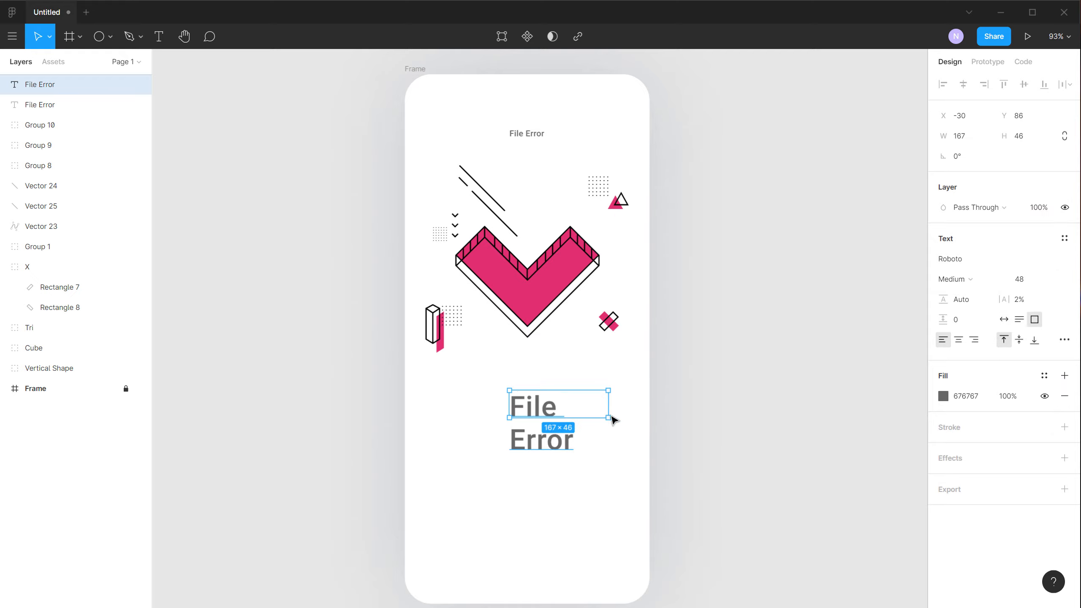
key("ctrl+z")
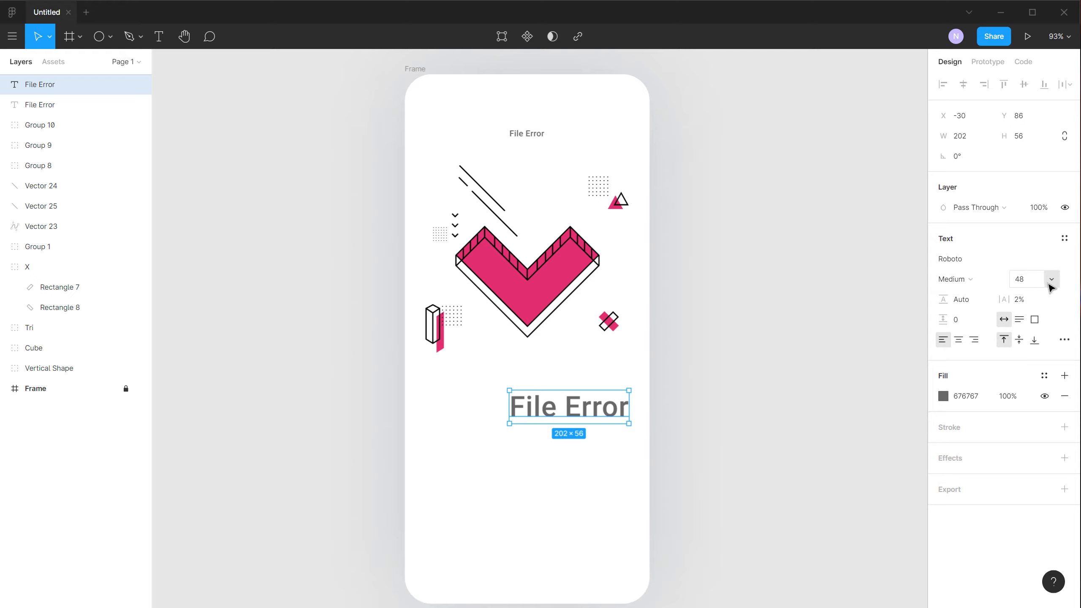
left_click(1052, 279)
left_click(1035, 275)
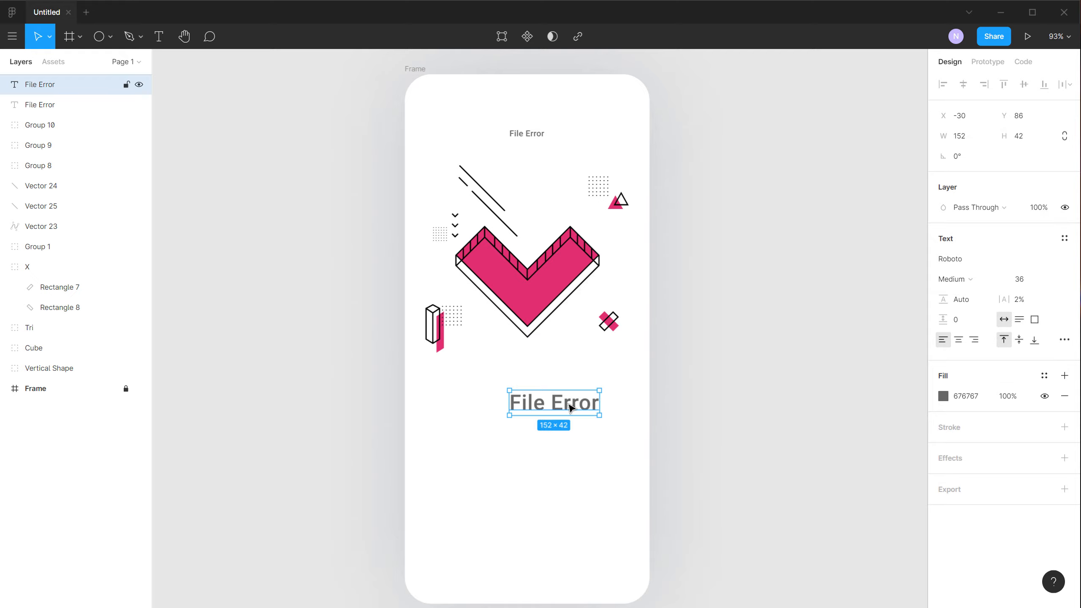
left_click(1050, 280)
left_click(1035, 248)
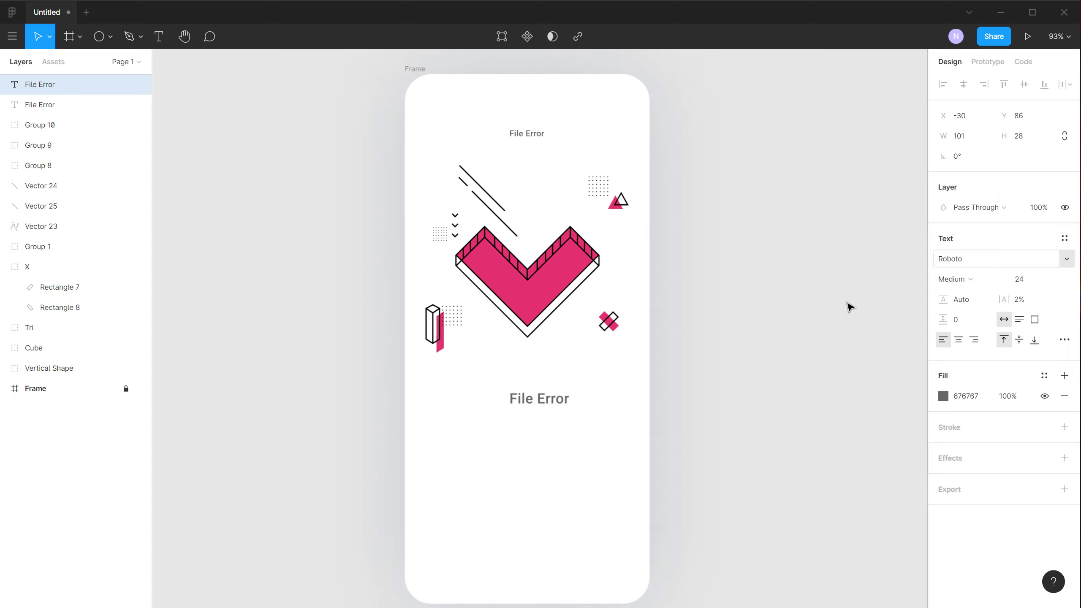
mouse_move(555, 406)
left_mouse_down()
mouse_move(546, 407)
mouse_move(557, 404)
left_mouse_up()
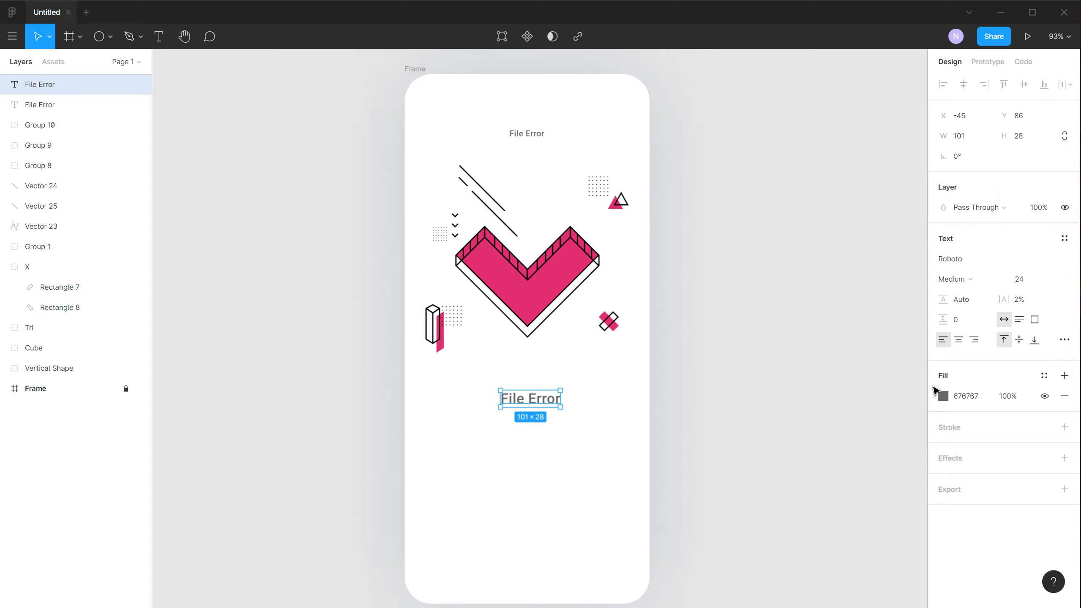
- Give the lower File Error text a black 000000 fill and the Bold weight
left_click(943, 397)
left_click_drag(809, 418, 749, 458)
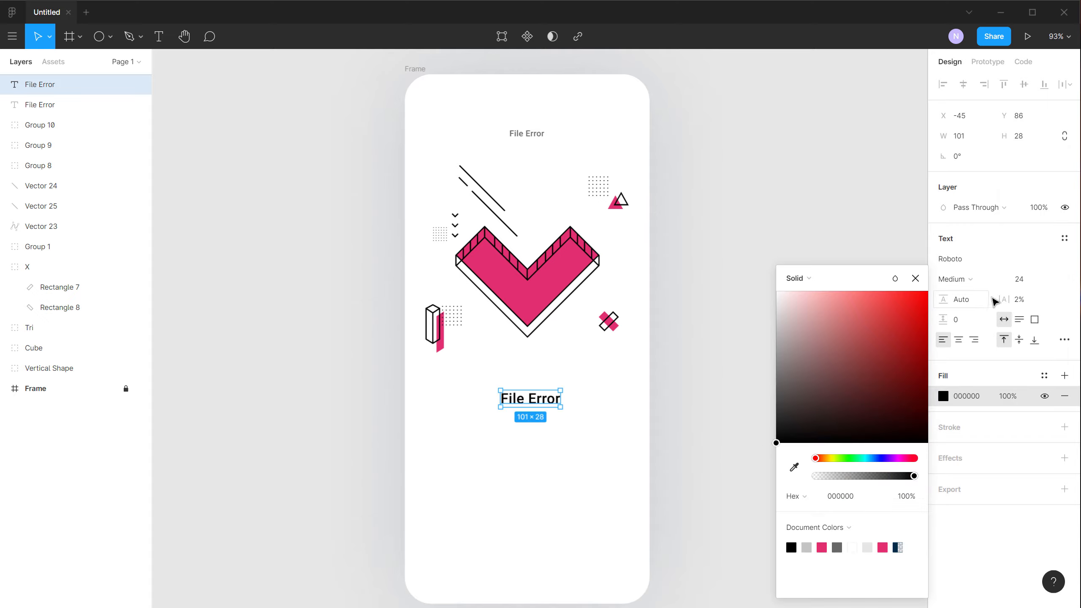
left_click(1003, 285)
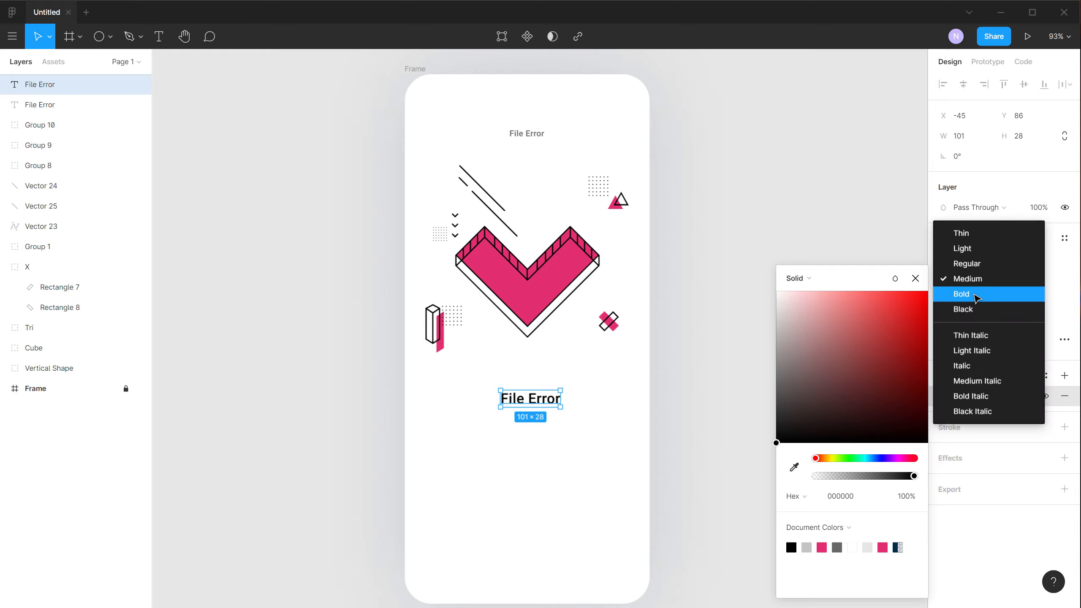
left_click(975, 295)
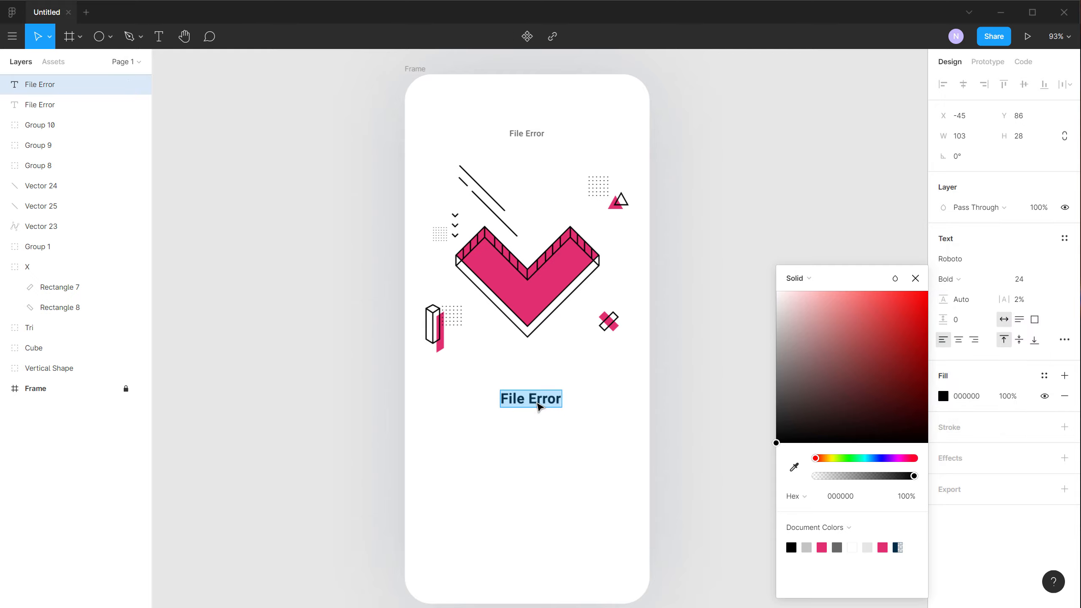
- Change the lower text's wording to "Link Broken" and recentre it at X -67
type("Link")
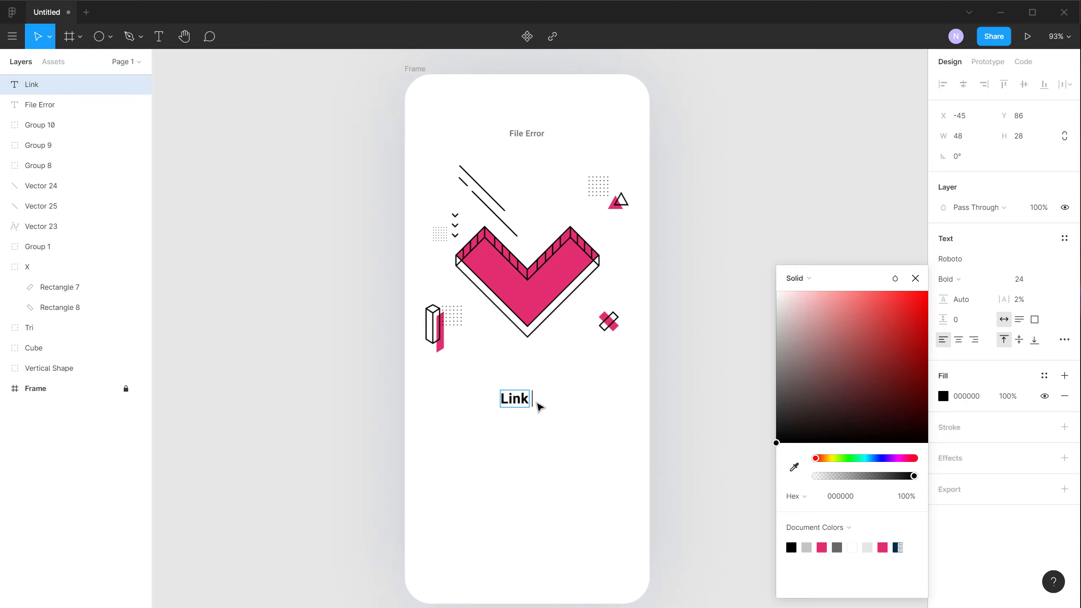
type(" broken")
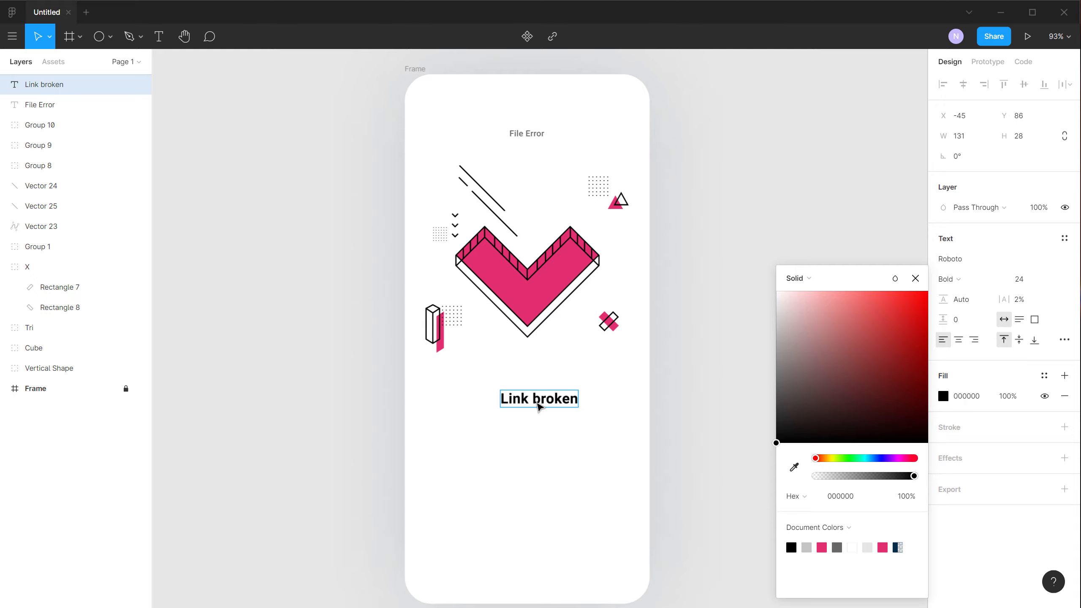
key("BackSpace")
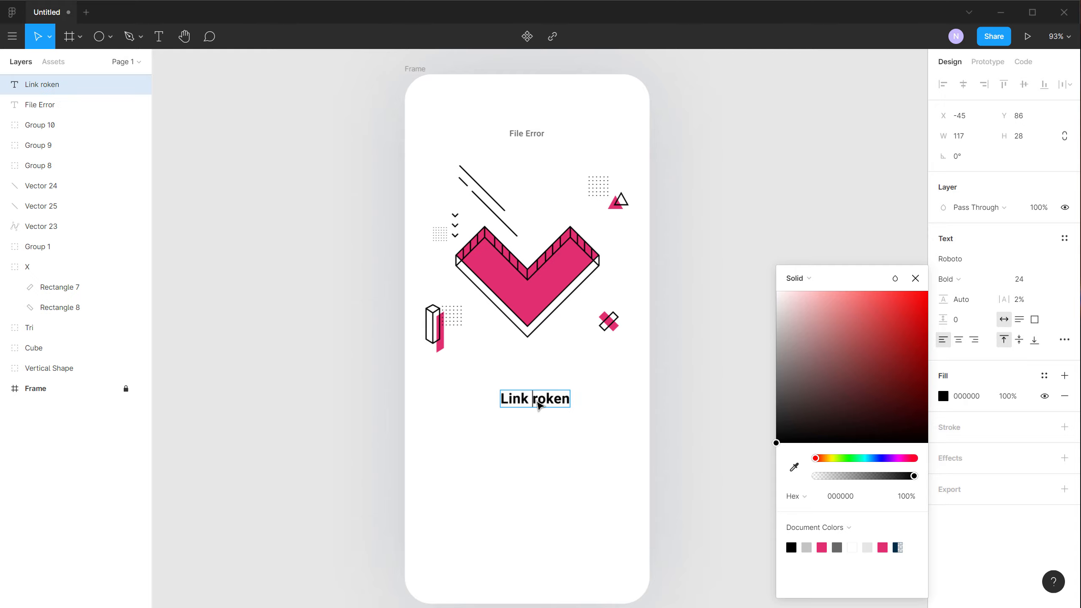
type("B")
key("Escape")
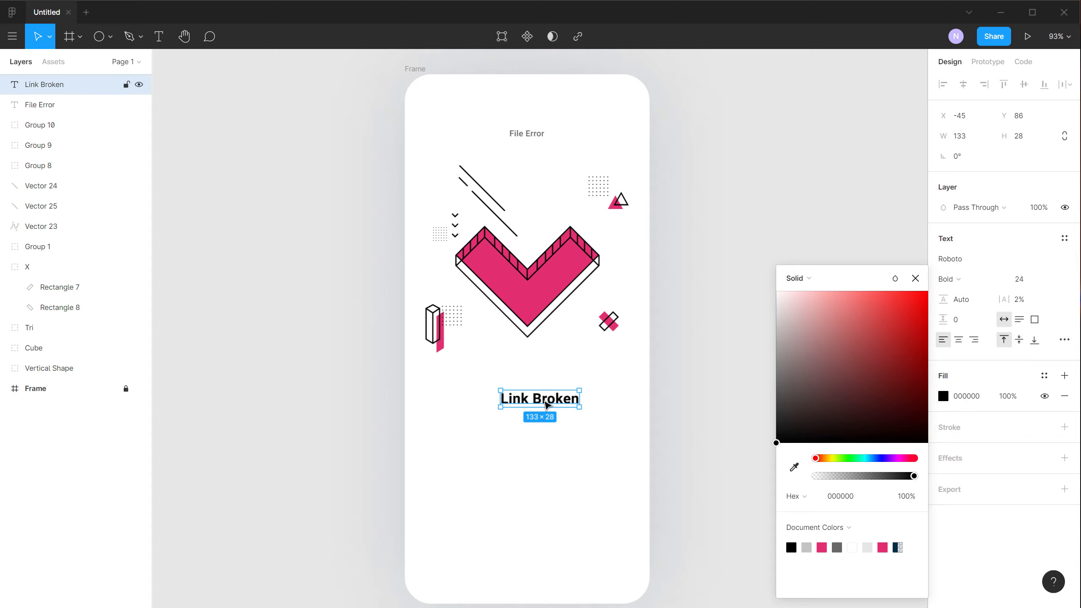
mouse_move(547, 403)
left_mouse_down()
mouse_move(558, 404)
mouse_move(533, 404)
left_mouse_up()
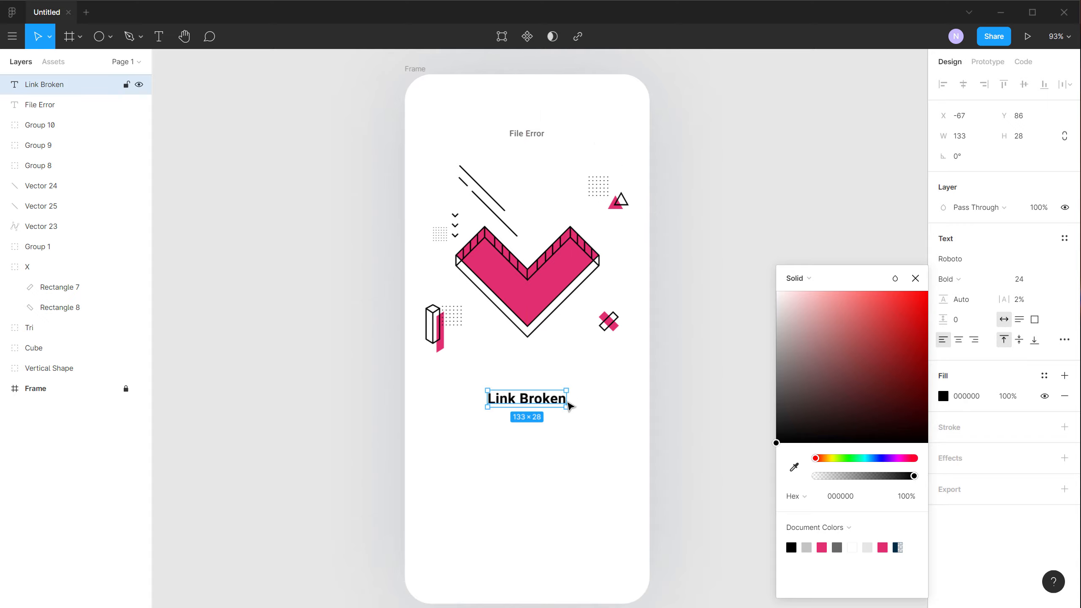
left_click(582, 404)
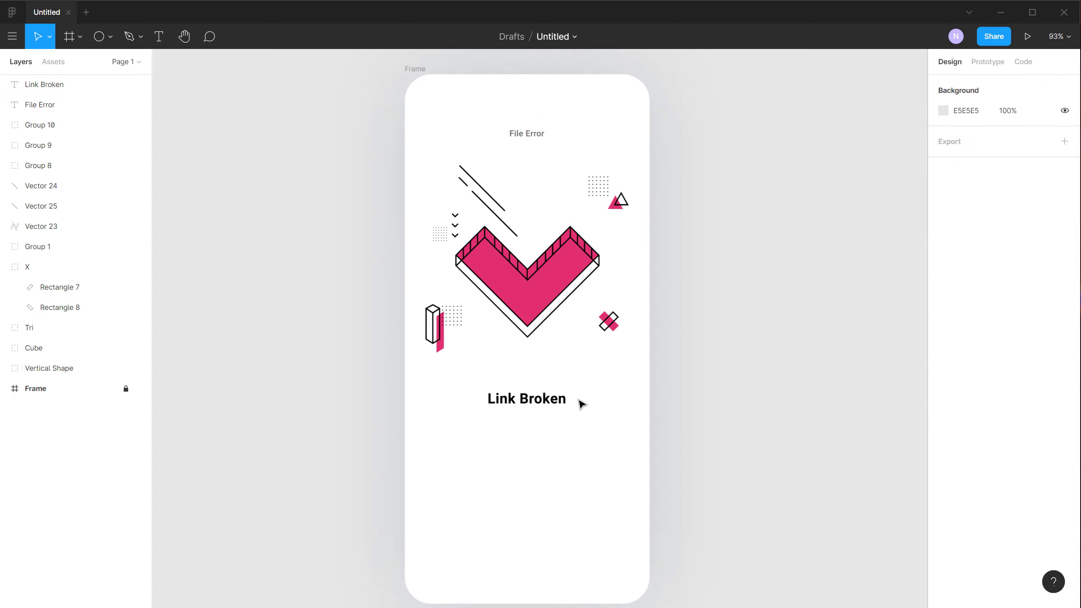
- Copy the grey File Error text to Y 128, just below the Link Broken heading, and set its font size to 18
left_click(531, 137)
left_click_drag(532, 136, 530, 425)
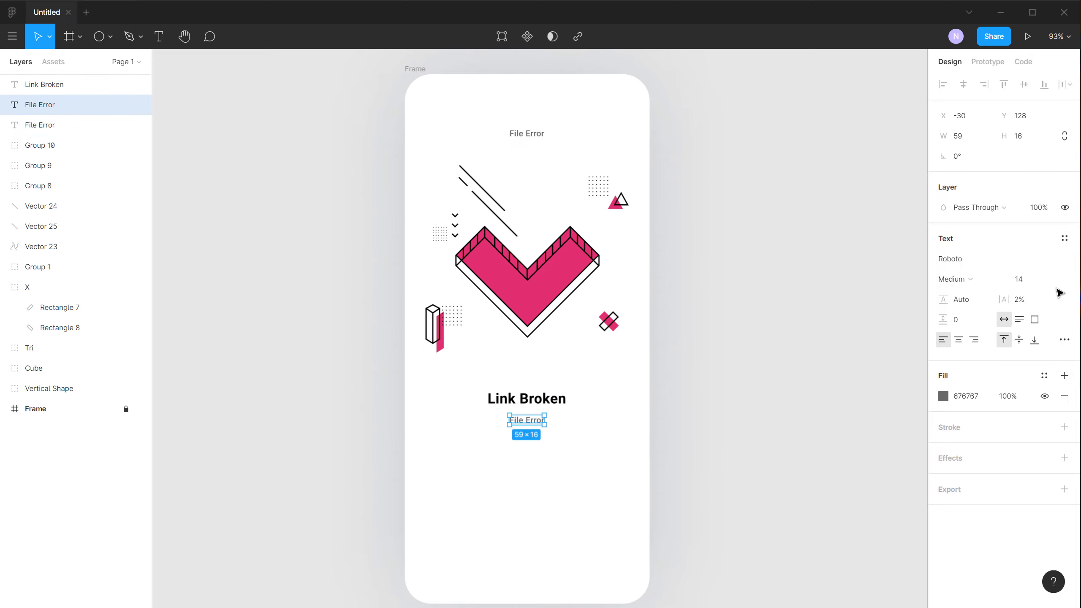
left_click(1024, 281)
key("Return")
- Replace the new copy's wording with "Server is unable to find the link you trying"
double_click(528, 421)
type("Server")
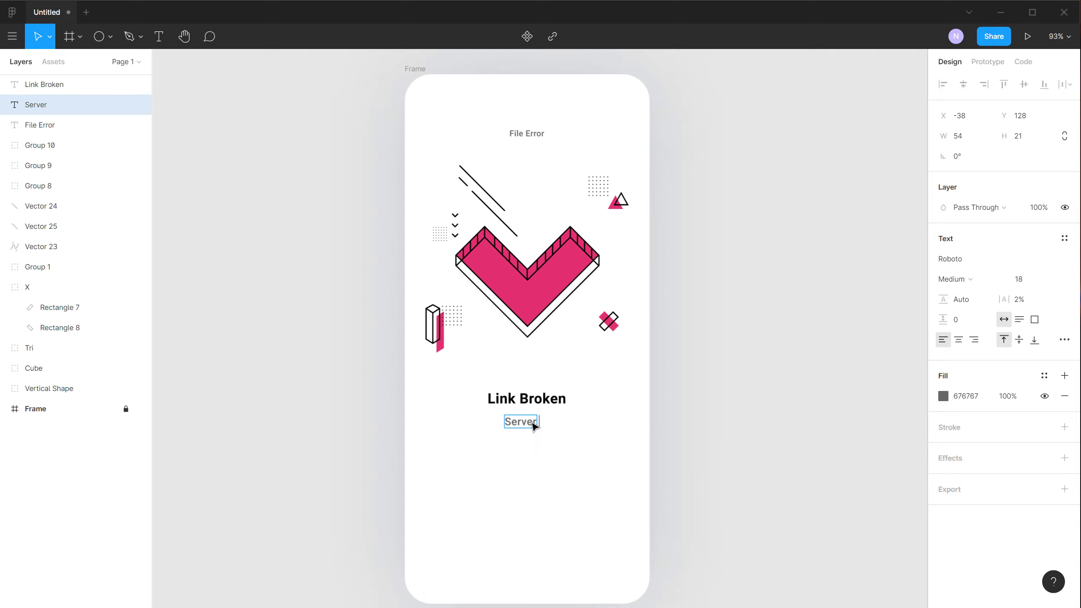
type(" is unable to find the link you trying")
key("Escape")
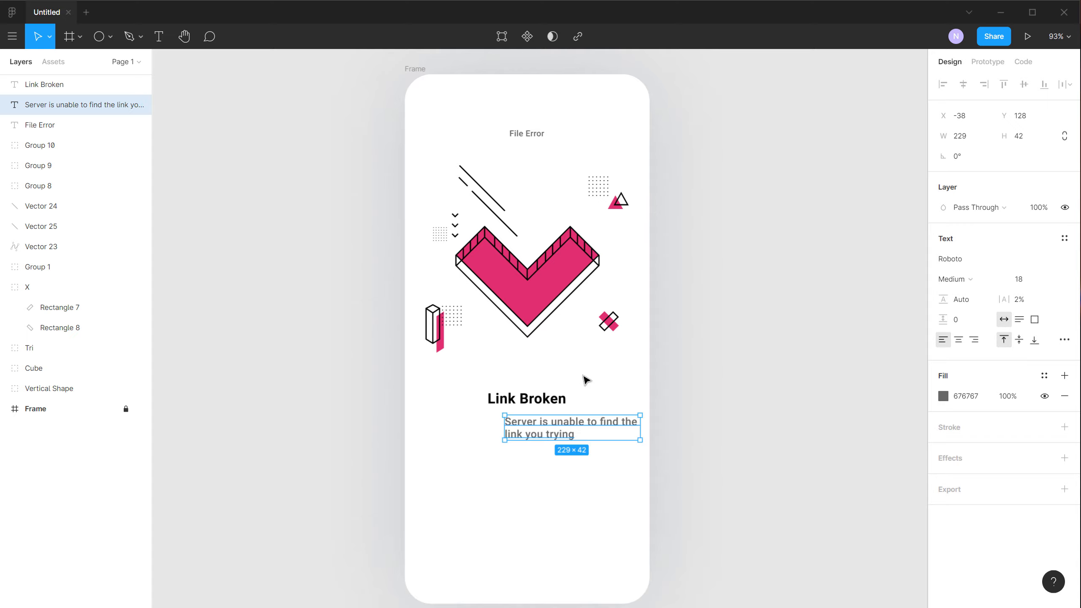
- Centre-align the server message text and position it below the heading at X -114, Y 123
left_click_drag(558, 420, 531, 426)
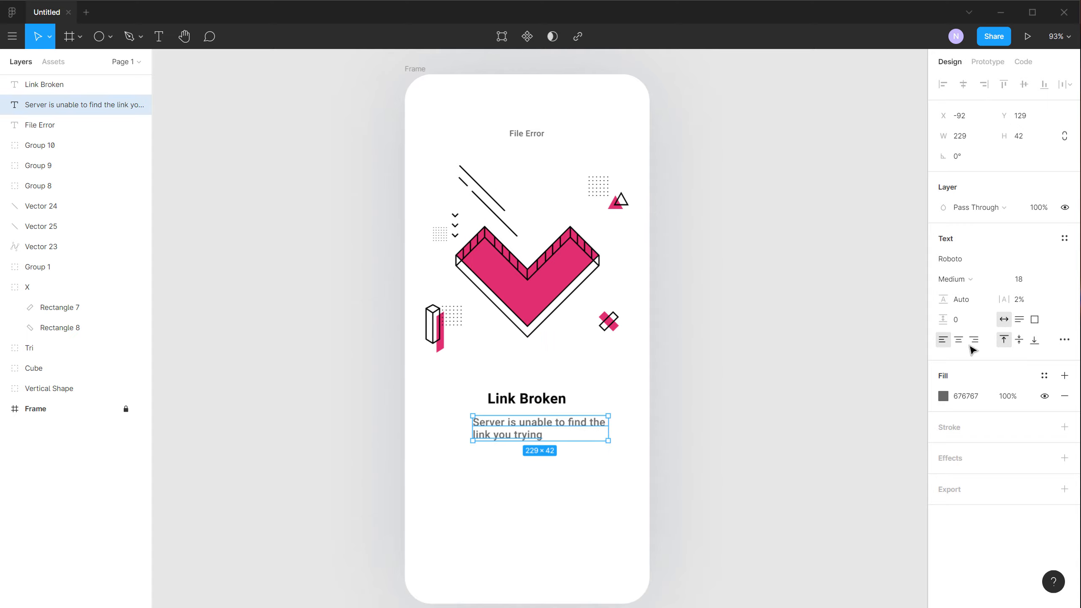
left_click(959, 339)
left_click_drag(571, 430, 560, 427)
left_click(577, 401)
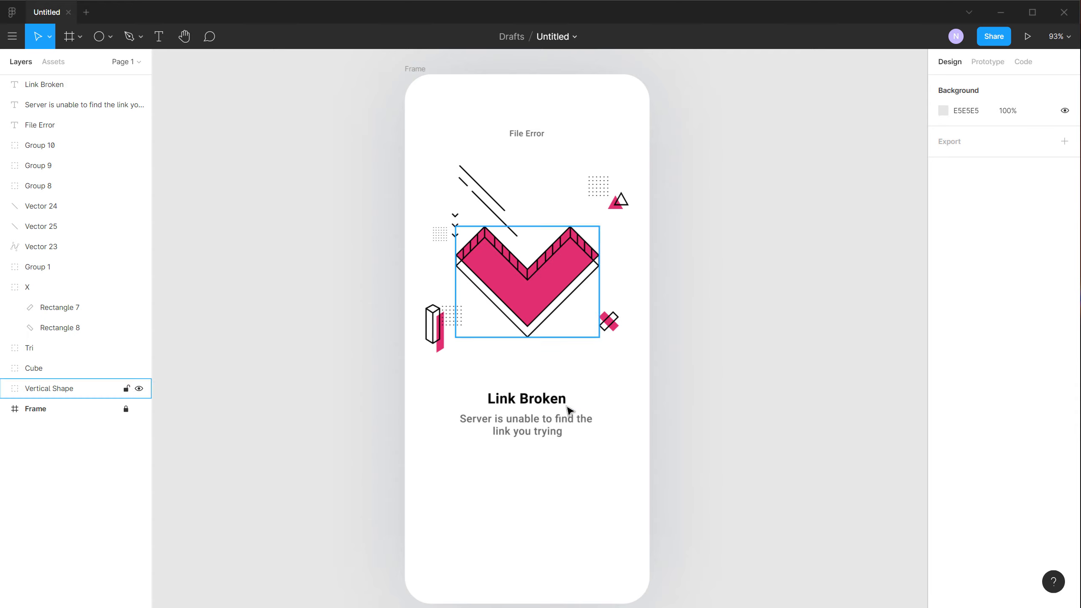
- Lighten the server message's fill to the grey 8C8C8C
left_click(536, 427)
left_click(944, 396)
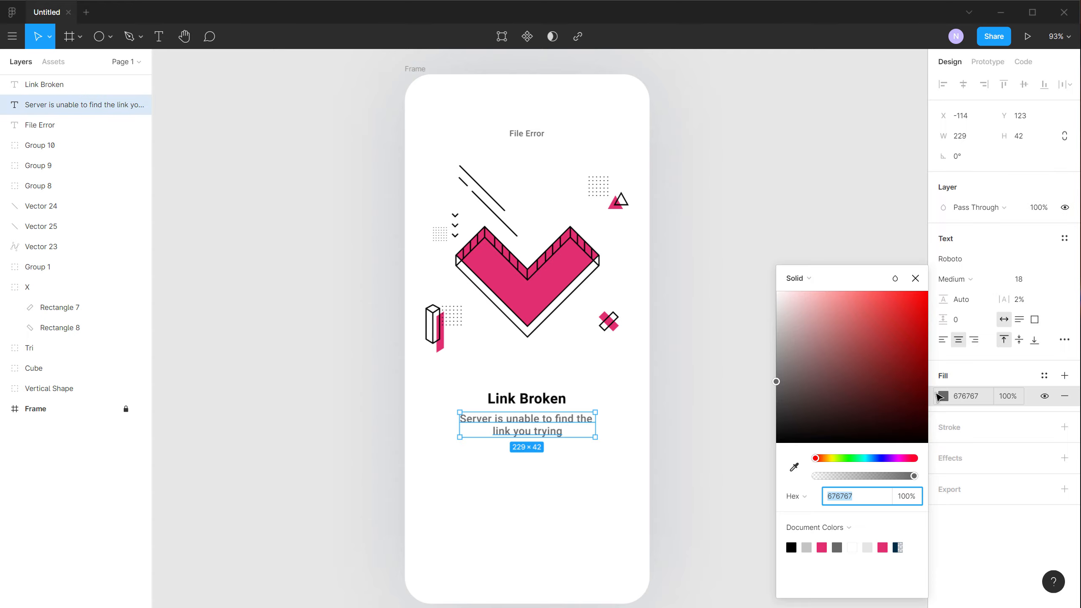
left_click_drag(797, 357, 770, 365)
left_click(588, 405)
- Scale the Link Broken heading and the server message up together to about 246 × 85
left_click_drag(511, 390, 544, 446)
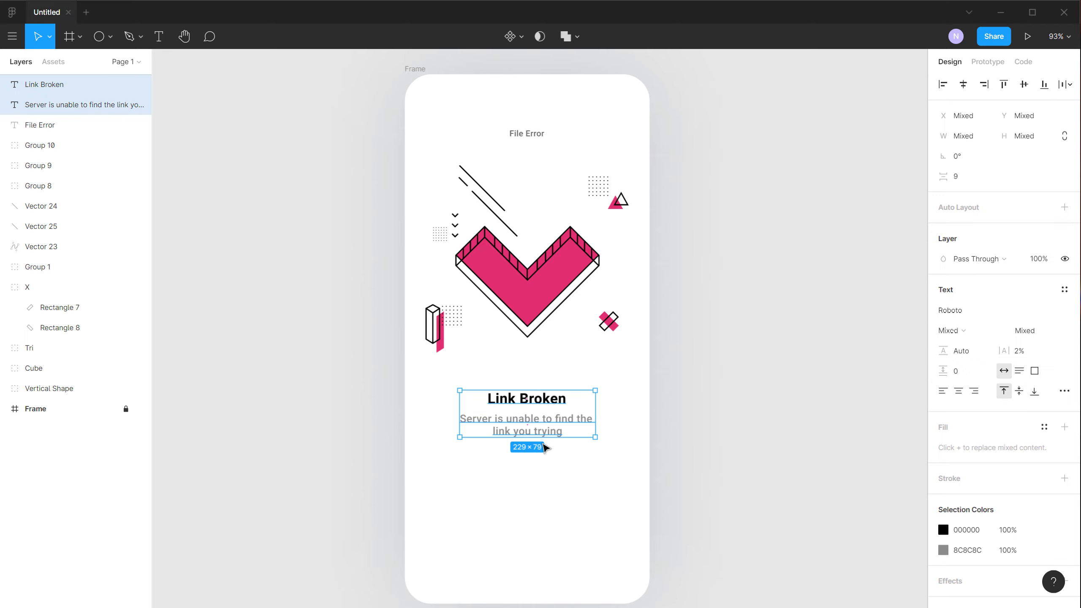
left_click(51, 38)
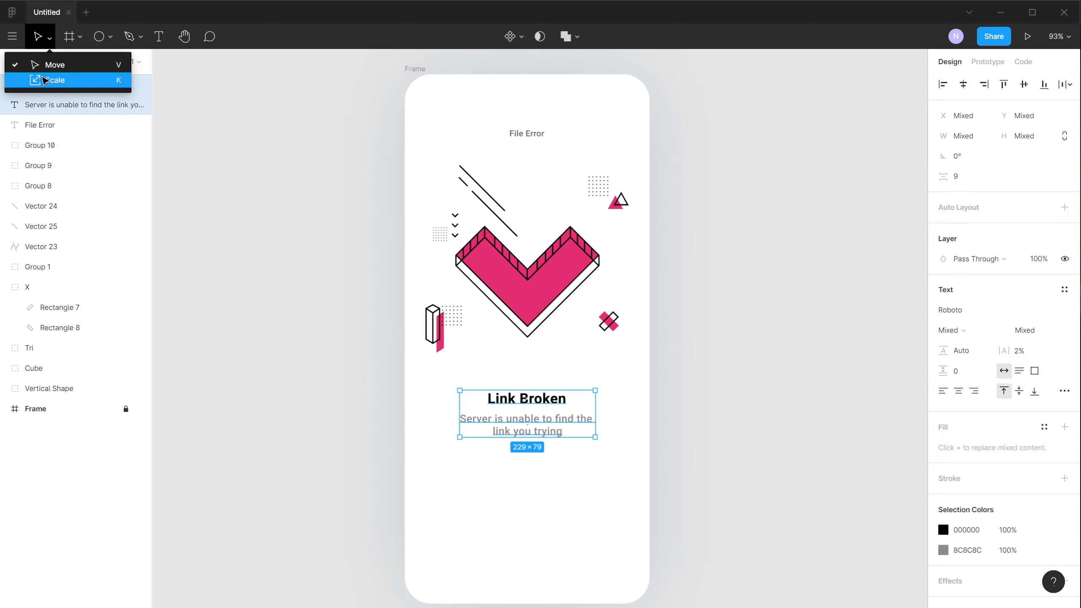
left_click(43, 80)
mouse_move(594, 439)
left_mouse_down()
mouse_move(604, 449)
mouse_move(598, 442)
left_mouse_up()
left_click(630, 392)
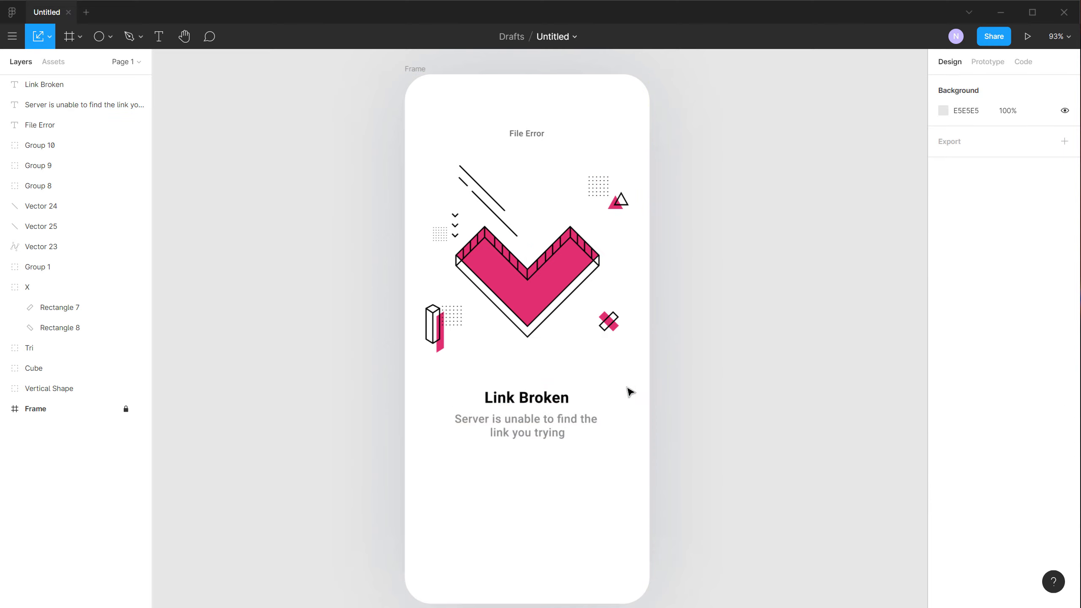
- Move the Link Broken heading and the server message down together, placing the message at Y 142.81
left_click(530, 401)
left_click(528, 427, "shift")
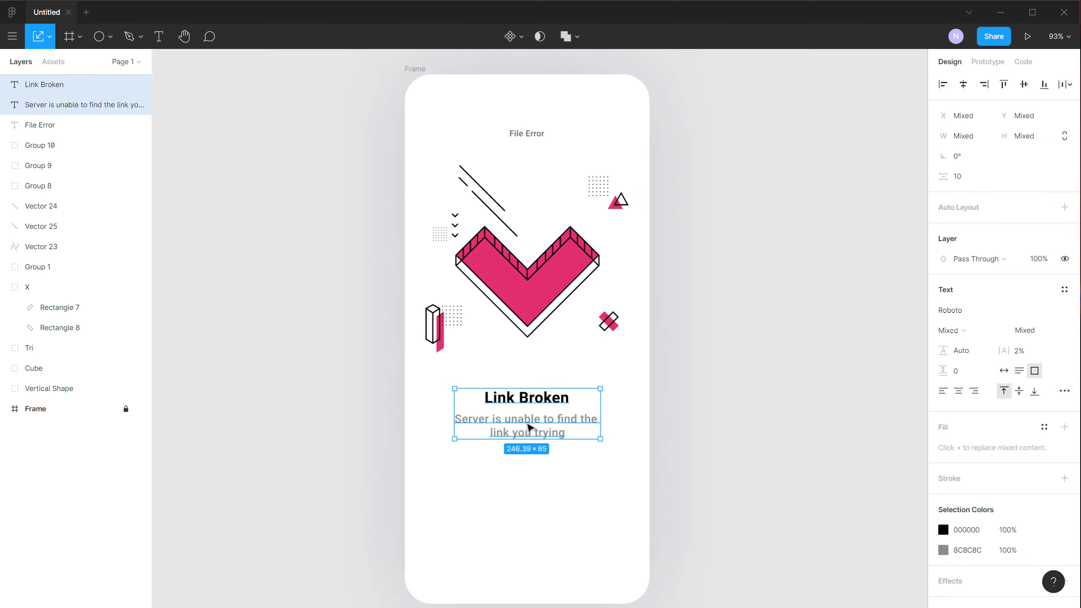
key("shift+Down")
key("shift+Down")
key("shift+Down")
left_click(599, 370)
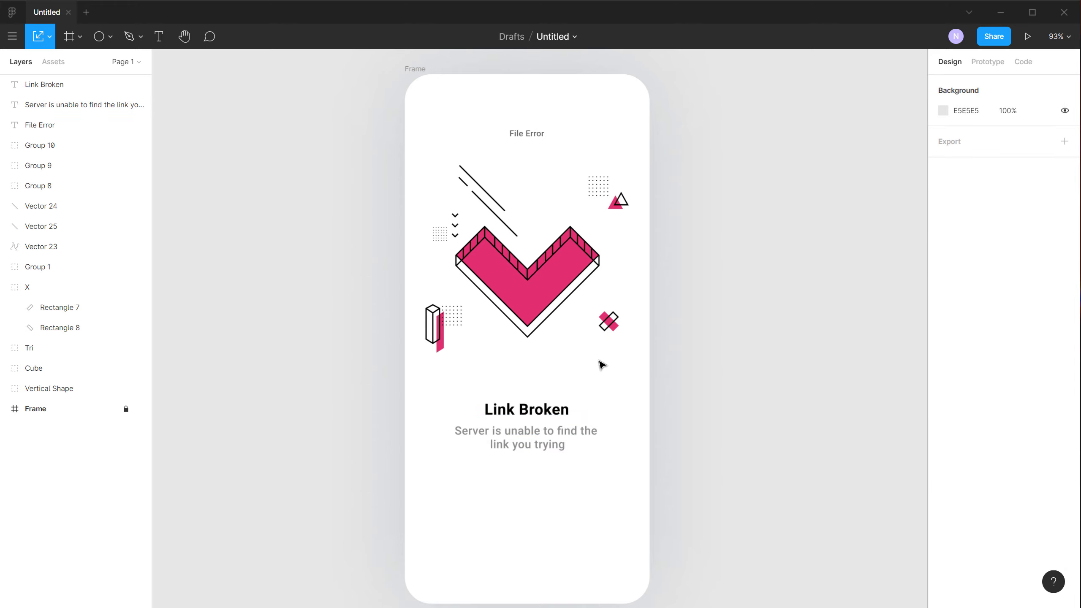
- Set the server message's font weight to Regular and keep the message selected
scroll(601, 365, "down", 1)
left_click(553, 428)
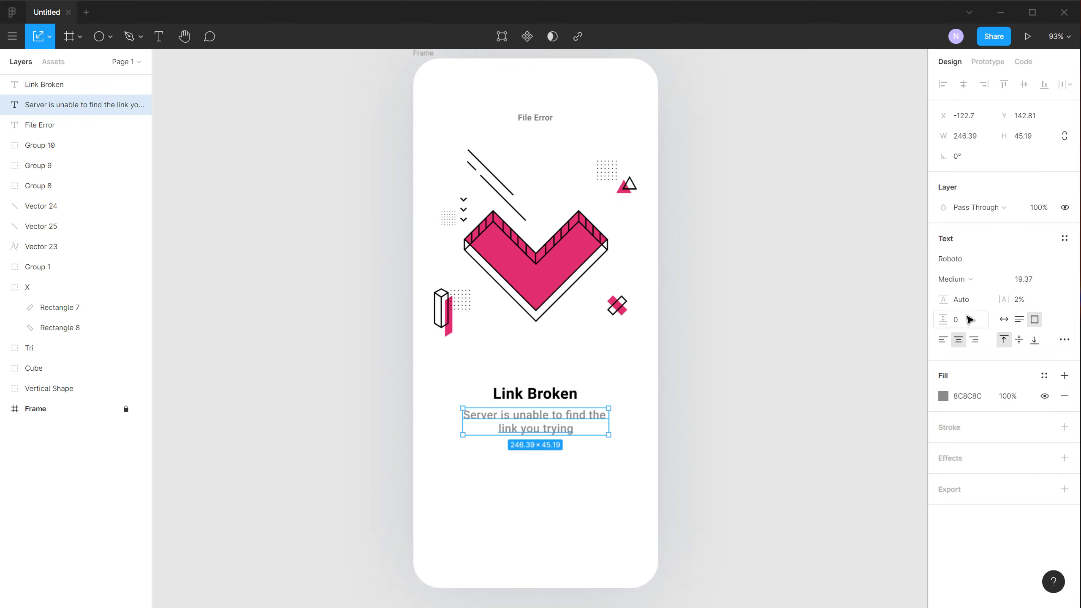
left_click(1000, 281)
left_click(966, 263)
left_click(633, 370)
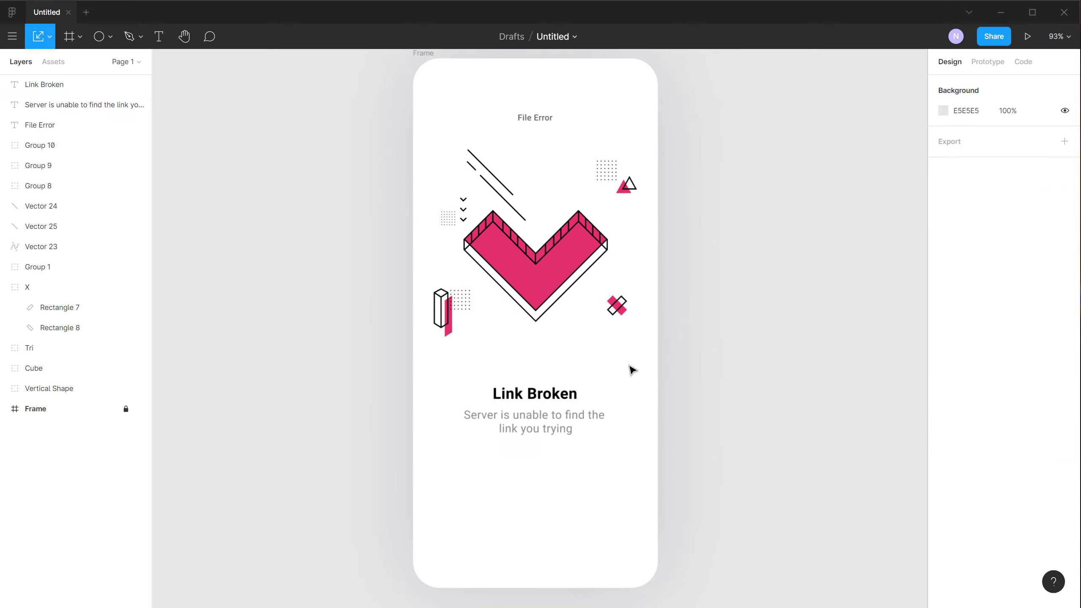
left_click(536, 424)
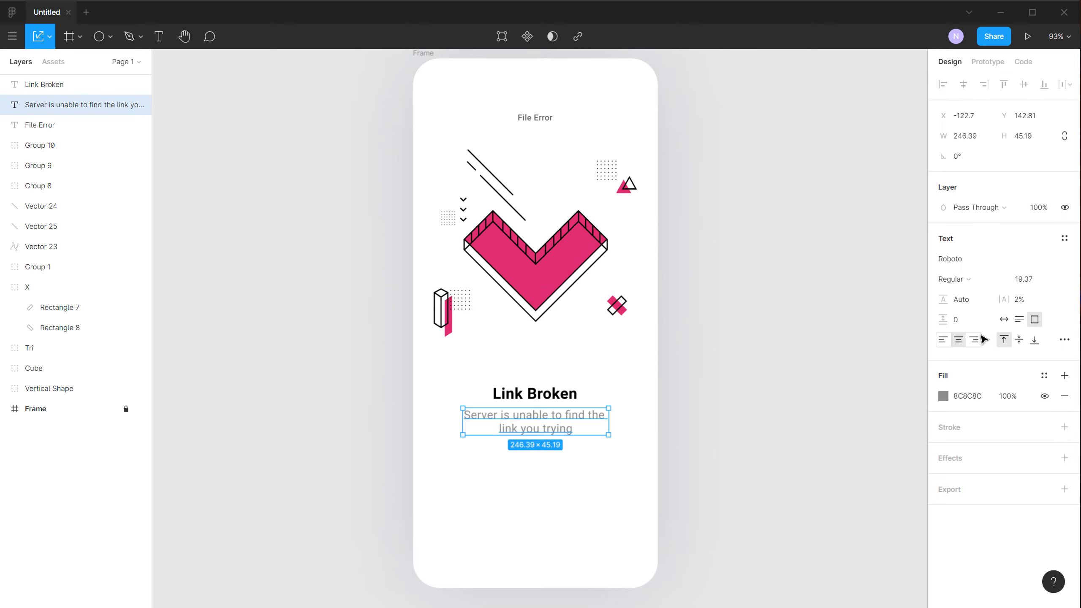
- Set the server message's letter spacing to 0% and deselect the message
left_click(1020, 301)
type("0")
key("Return")
left_click(594, 383)
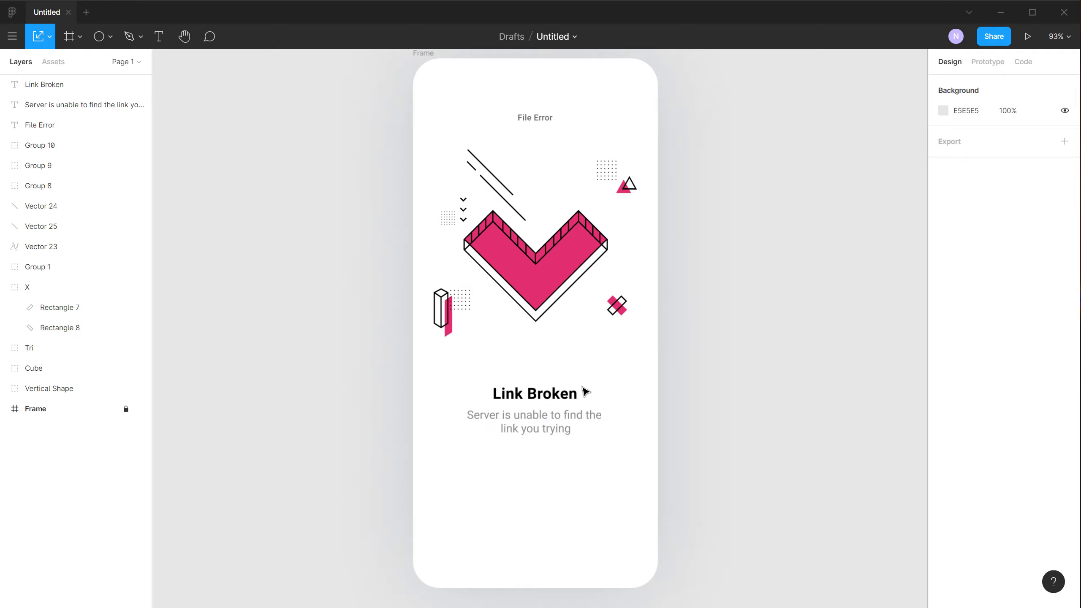
- Draw a button rectangle of about 215 × 47 below the server message
scroll(561, 453, "down", 2)
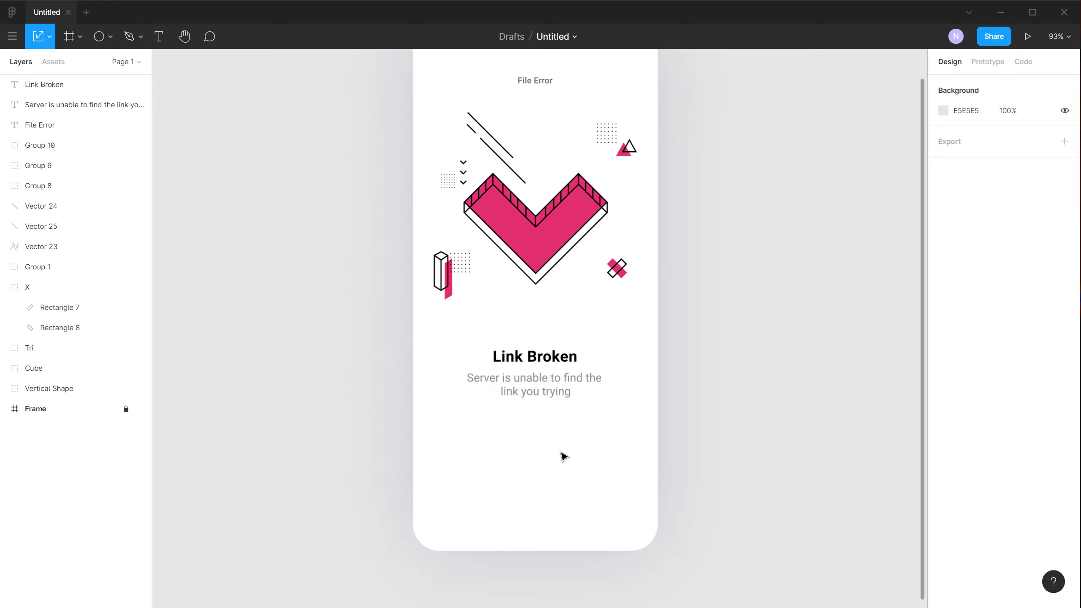
left_click(106, 38)
left_click(110, 37)
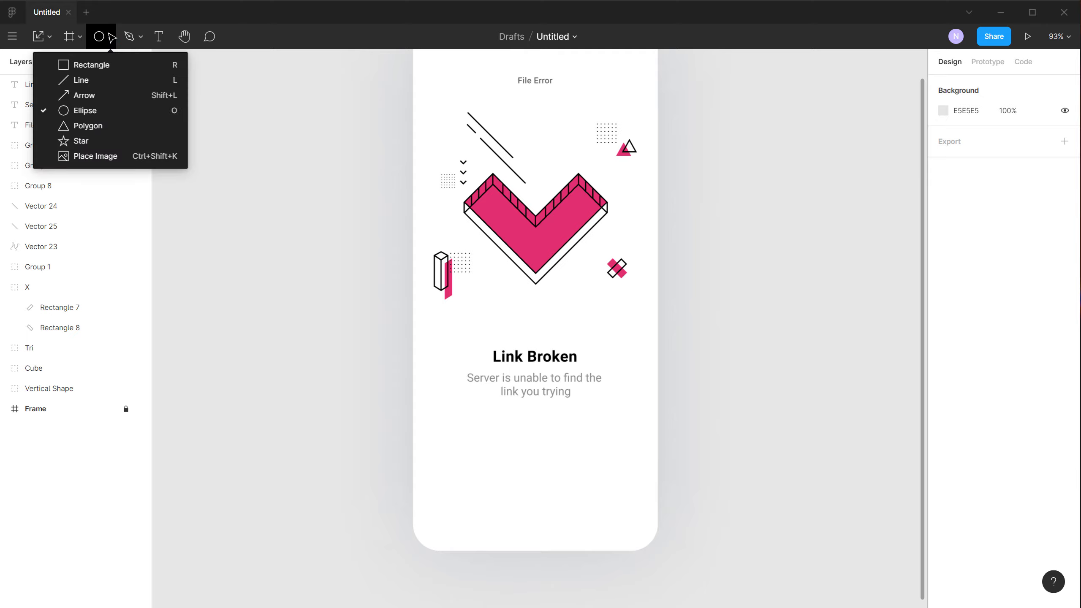
left_click(102, 64)
mouse_move(470, 415)
left_mouse_down()
mouse_move(606, 450)
mouse_move(597, 443)
left_mouse_up()
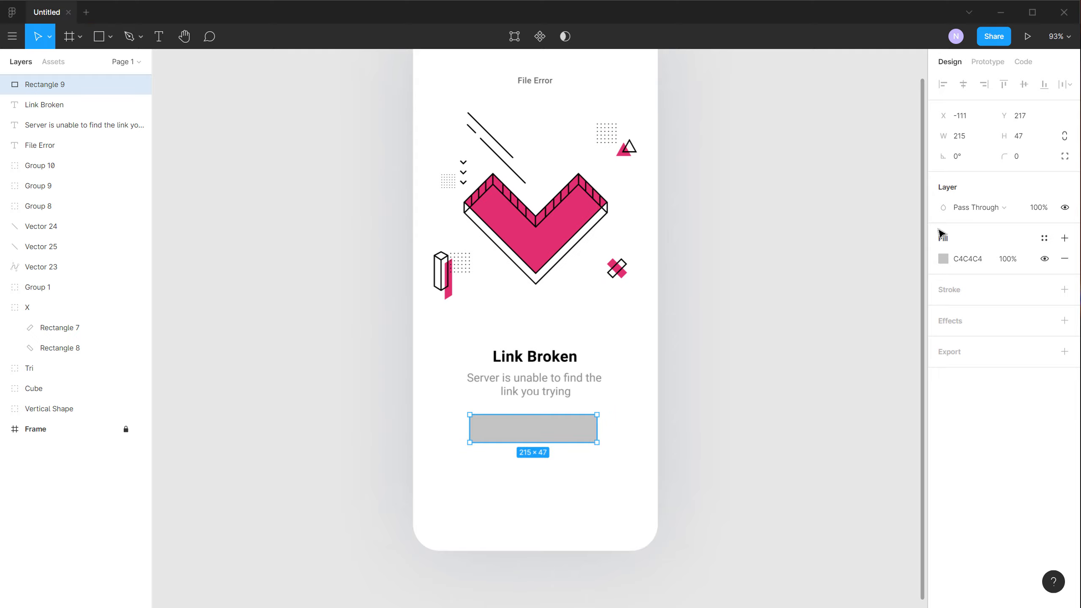
- Round the rectangle's corners to 9 and fill it with the pink E0306F sampled from the illustration
mouse_move(1006, 156)
left_mouse_down()
mouse_move(1064, 153)
mouse_move(12, 143)
mouse_move(1007, 158)
left_mouse_up()
scroll(573, 445, "up", 3)
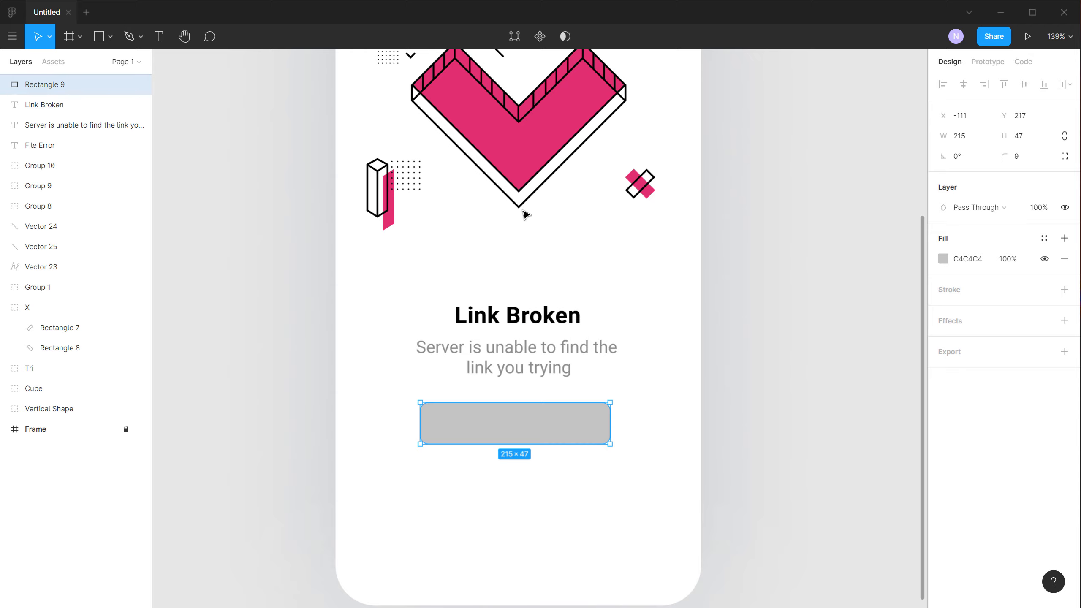
key("i")
left_click(518, 172)
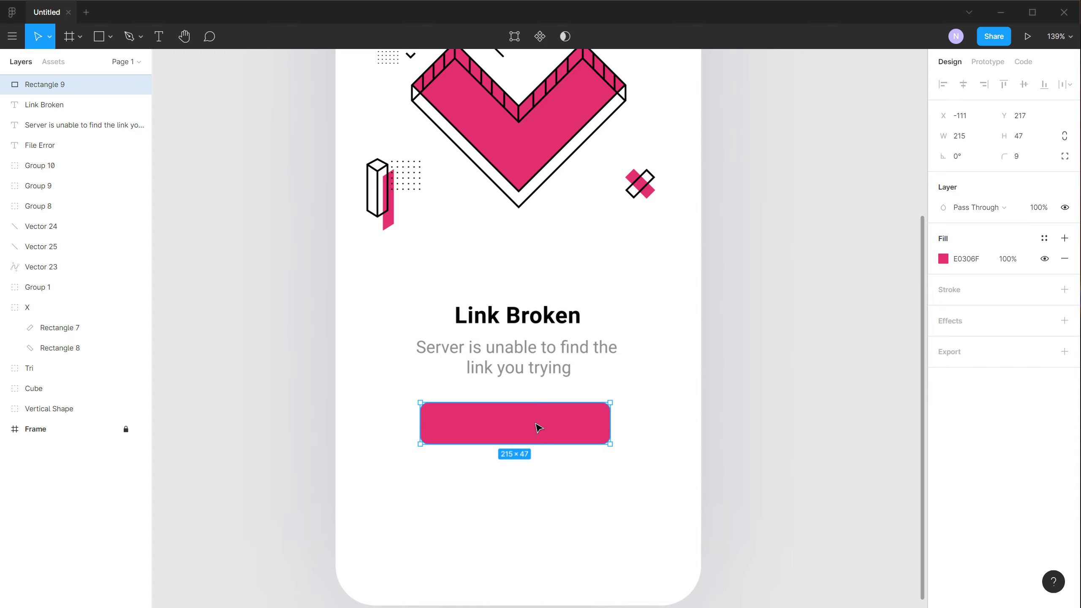
- Move the pink rectangle down to Y 237, then shrink it around its centre to about 177 × 43
key("Down")
key("Down")
key("Down")
key("Down")
key("Down")
key("Down")
key("Down")
key("Down")
key("Down")
key("Down")
key("Down")
key("Down")
key("Down")
key("Down")
key("Down")
key("Down")
key("Down")
key("Down")
key("Down")
key("Down")
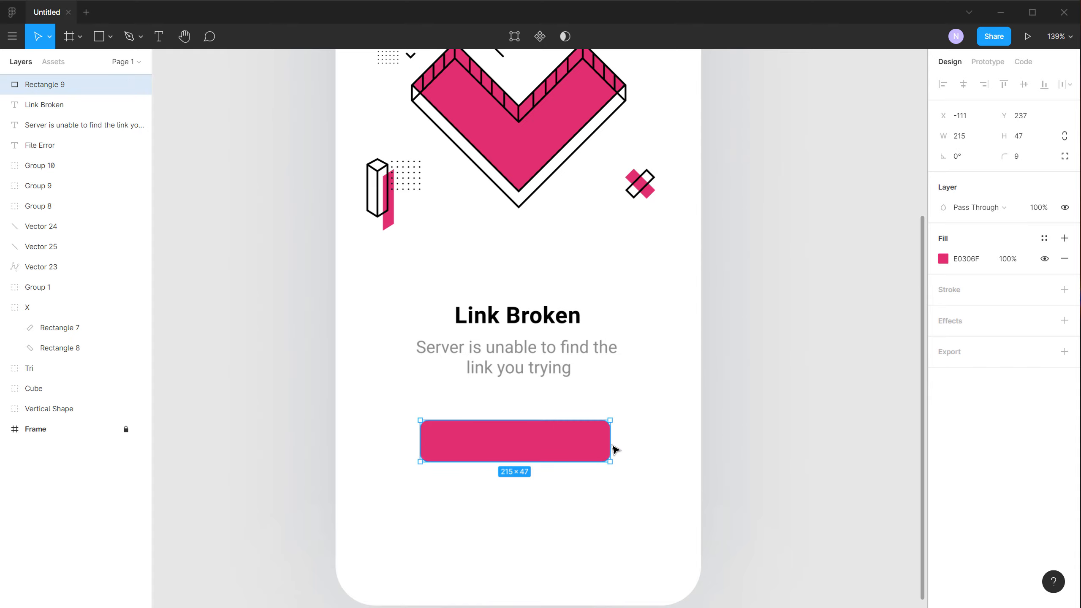
left_click_drag(615, 449, 594, 449)
left_click(621, 426)
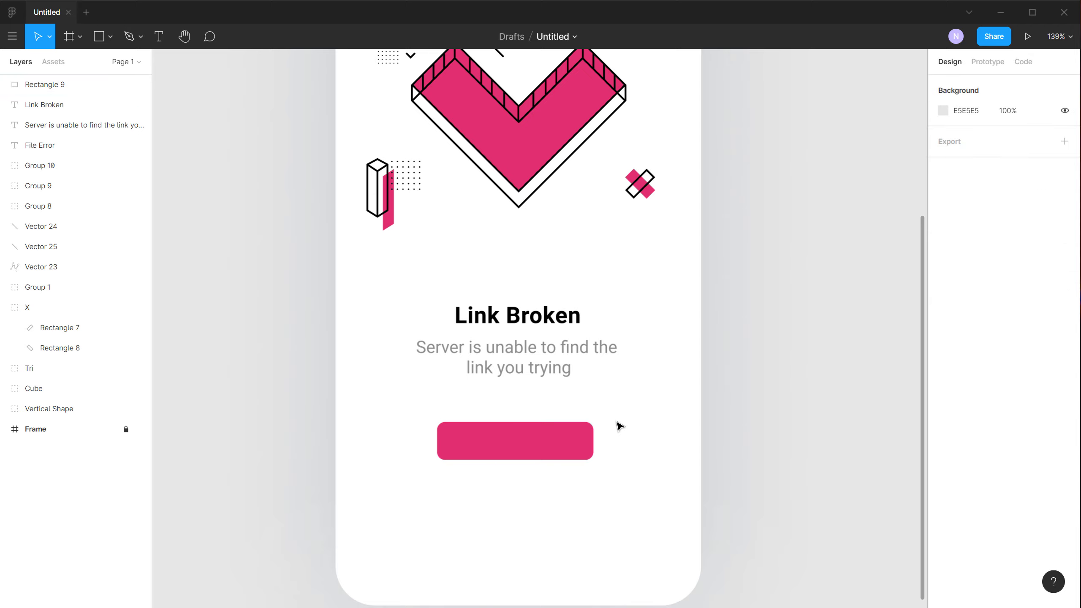
- Duplicate the server message onto the pink button and bring the copy in front of the rectangle
left_click(492, 355)
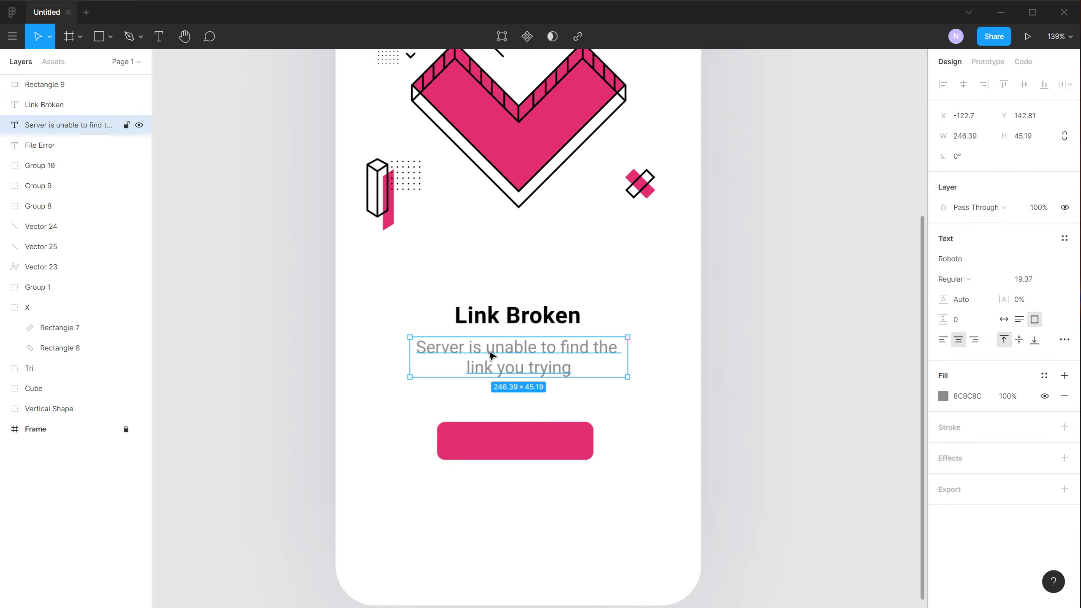
left_click_drag(493, 355, 496, 454)
key("ctrl+bracketright")
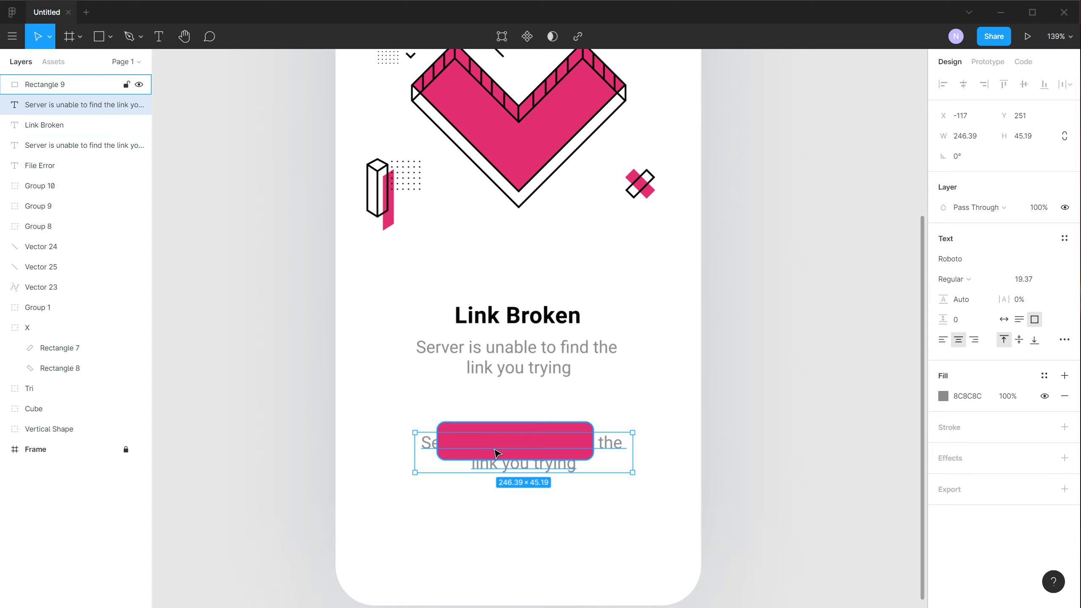
key("ctrl+bracketright")
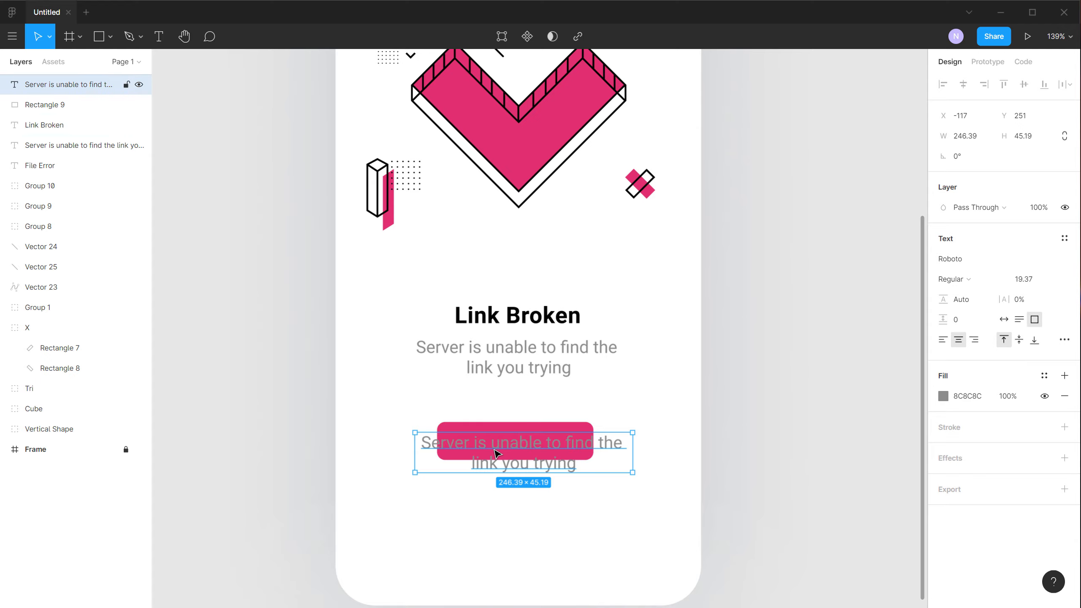
- Replace the copied message's text with "Try Again" and keep the text layer selected
double_click(497, 453)
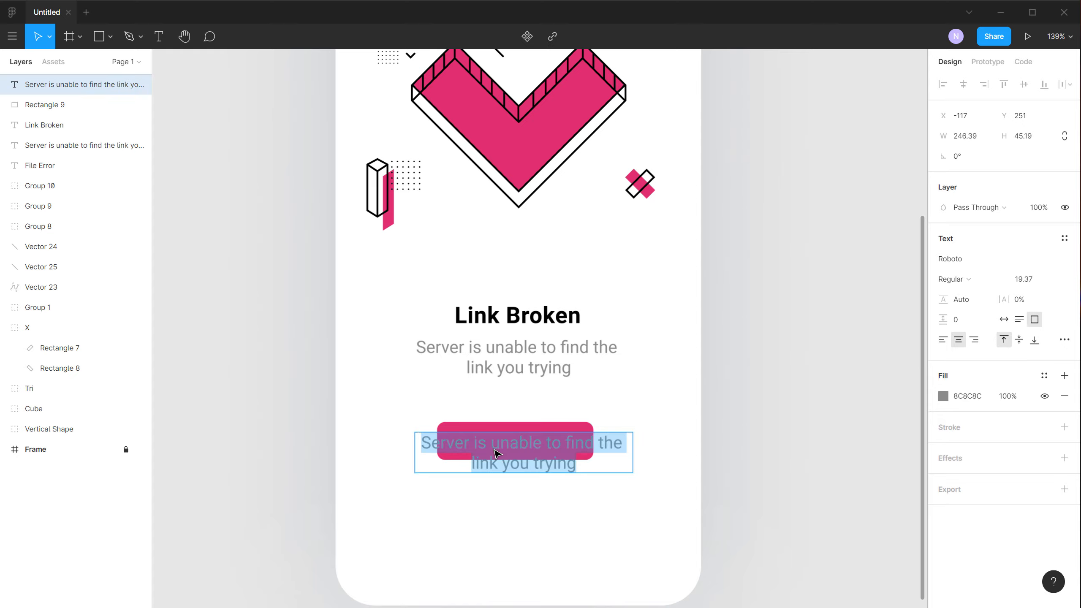
type("Try")
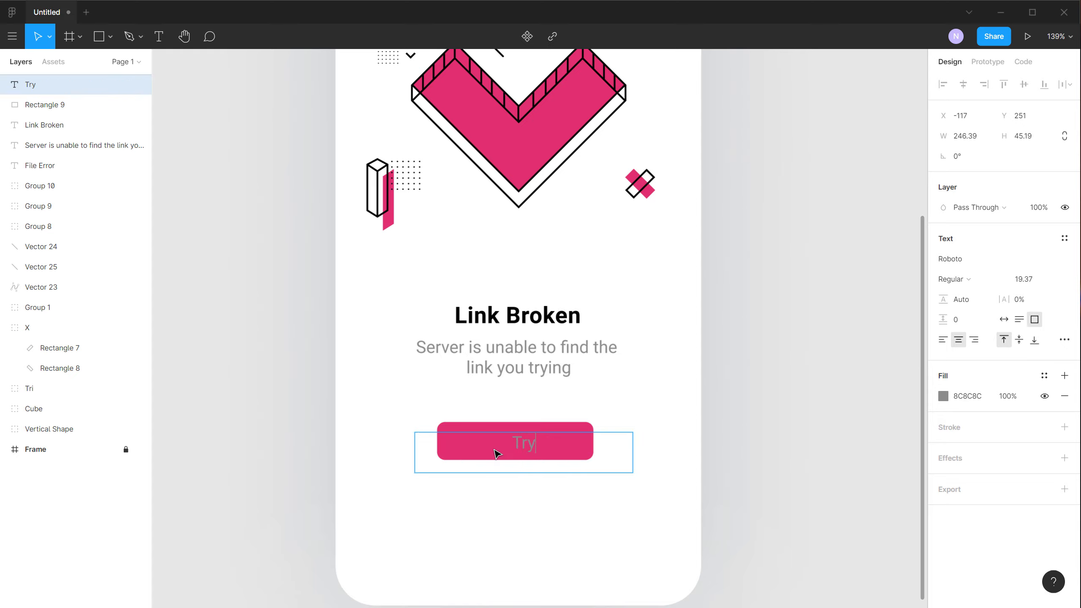
type(" Again")
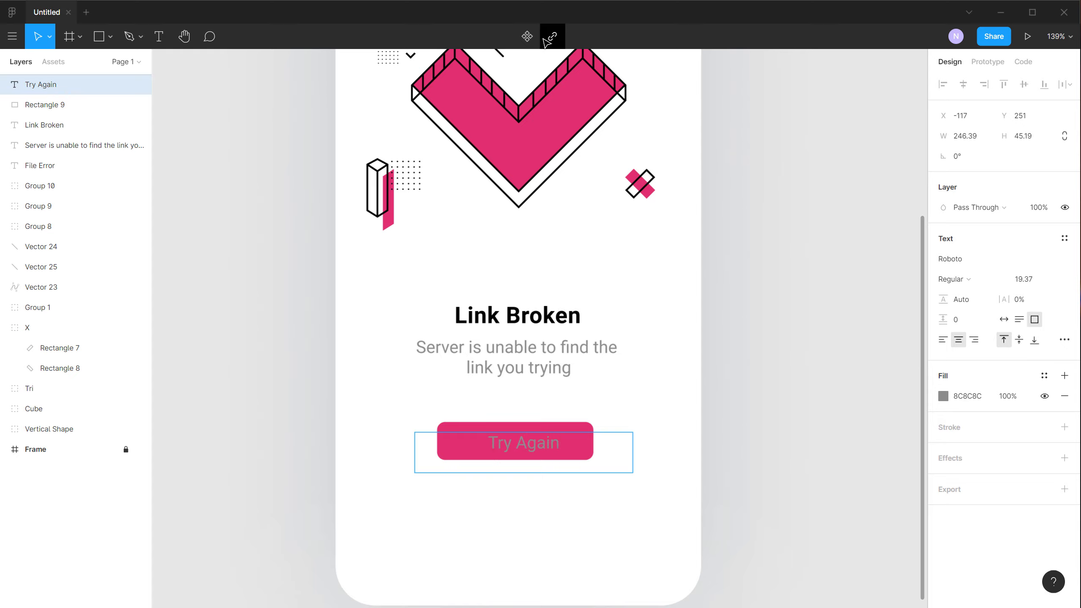
key("Escape")
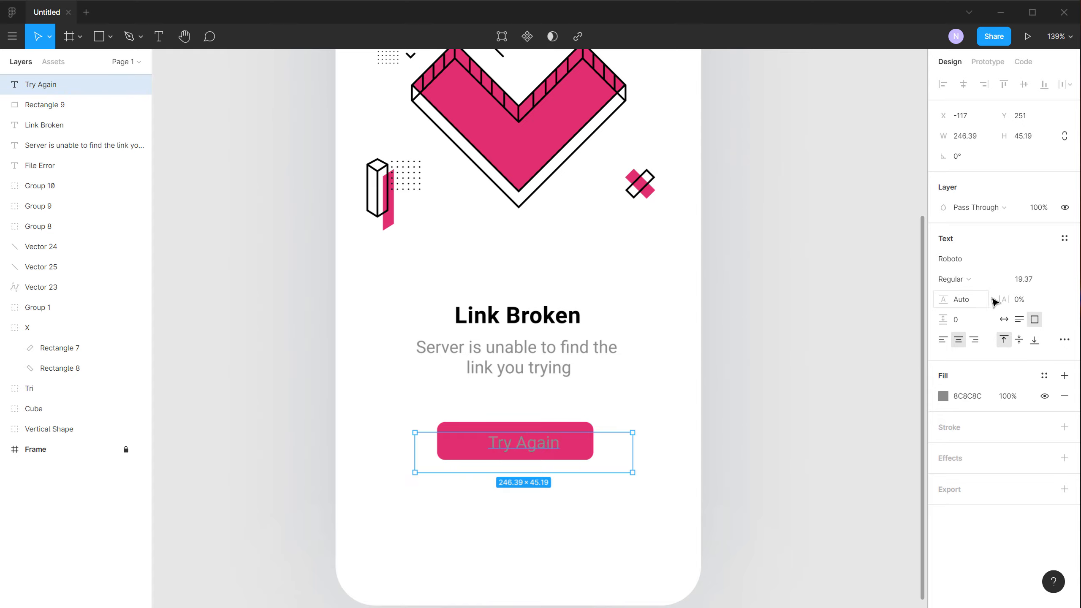
- Set the Try Again label's font size to 16 and its weight to Bold
left_click(1027, 281)
type("16")
key("Return")
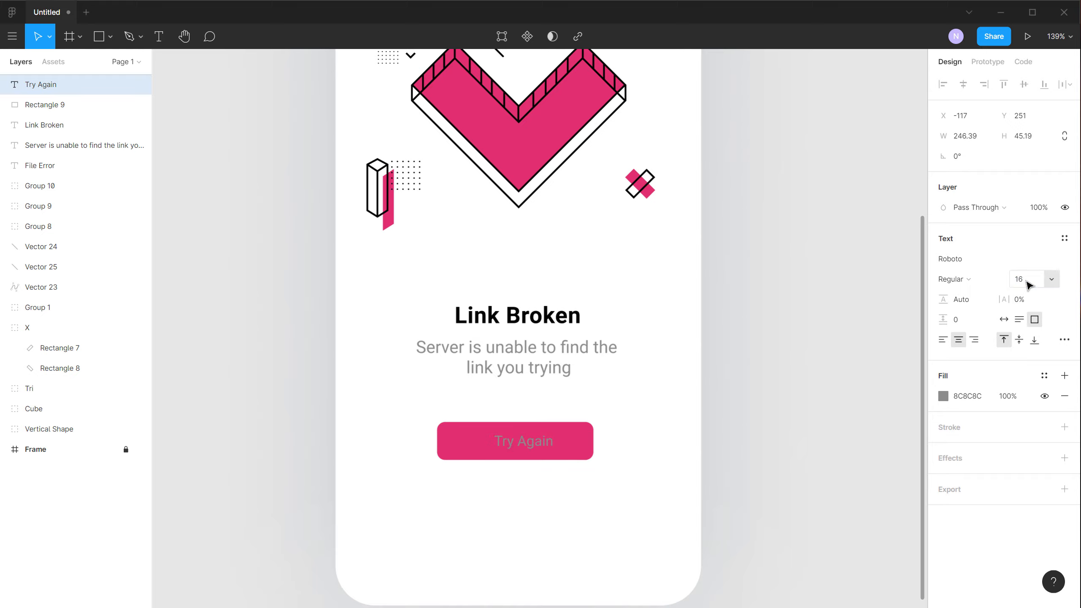
left_click(988, 280)
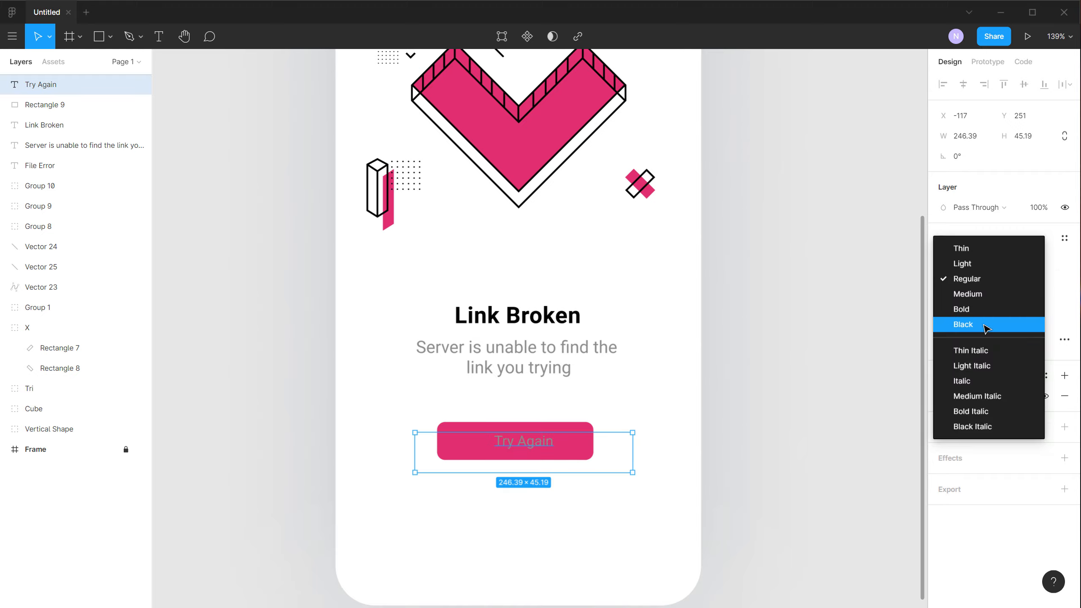
left_click(971, 313)
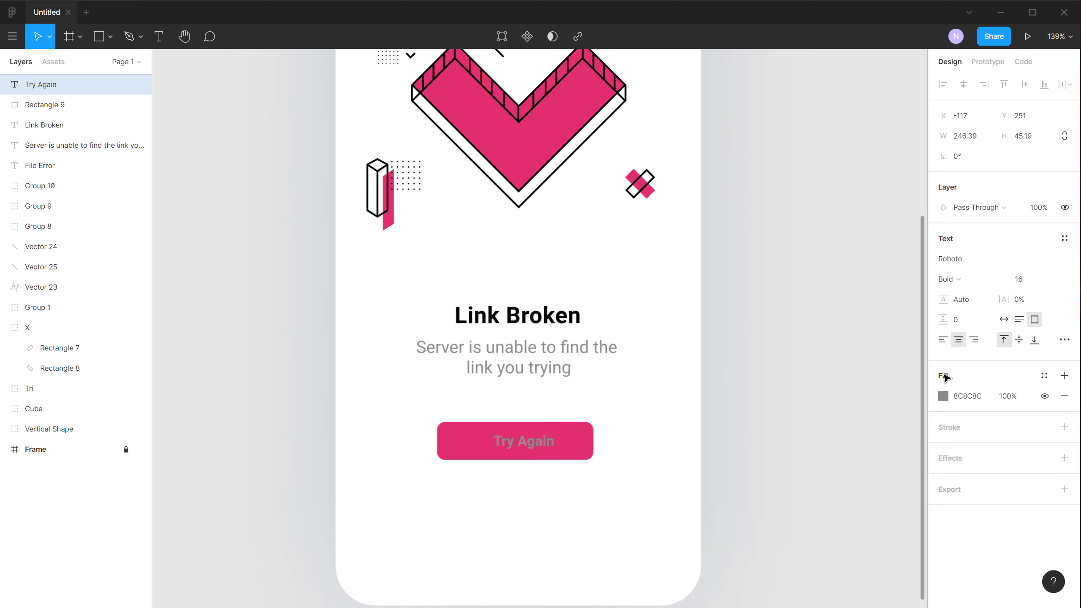
- Make the Try Again label white (FFFFFF) and centre it on the pink button
left_click(943, 396)
type("FFFFFF")
key("Return")
left_click(606, 408)
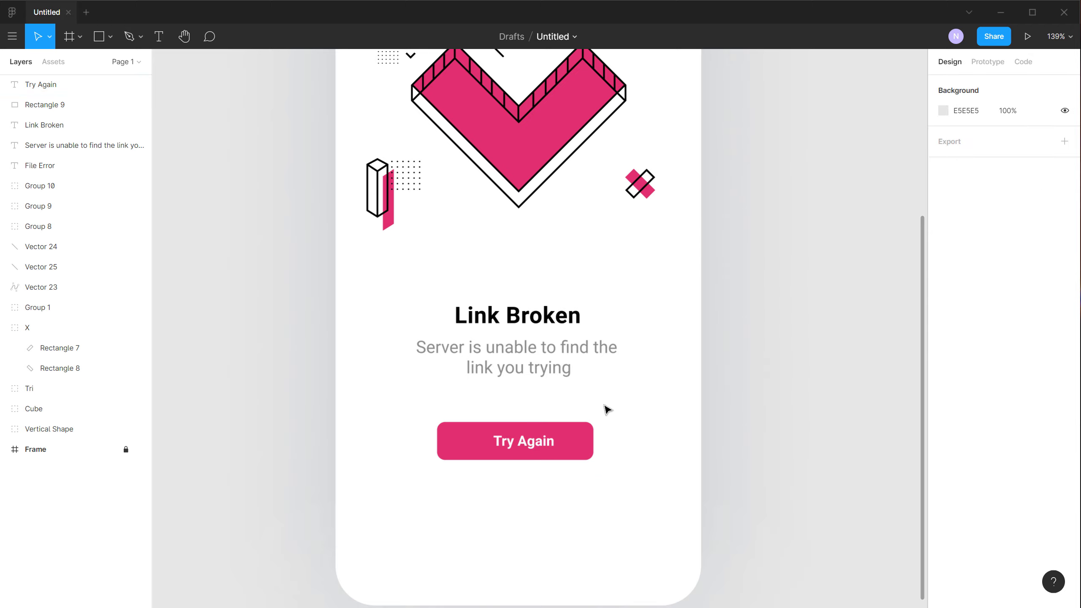
left_click_drag(527, 451, 556, 440)
key("Escape")
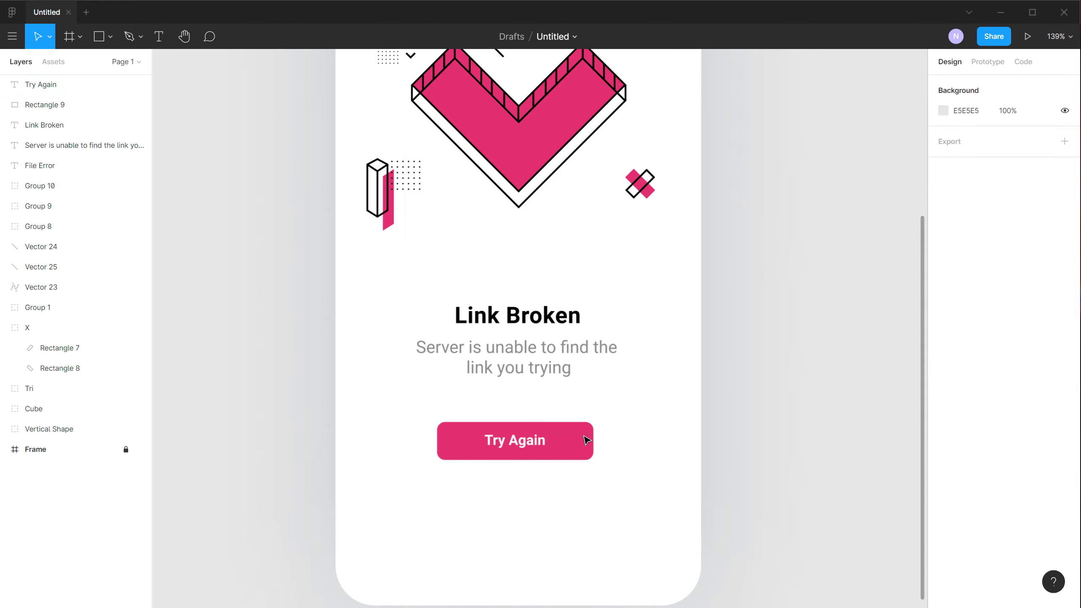
- Duplicate the pink button rectangle, offsetting the copy up and to the left at X -99, Y 230
scroll(550, 452, "up", 3)
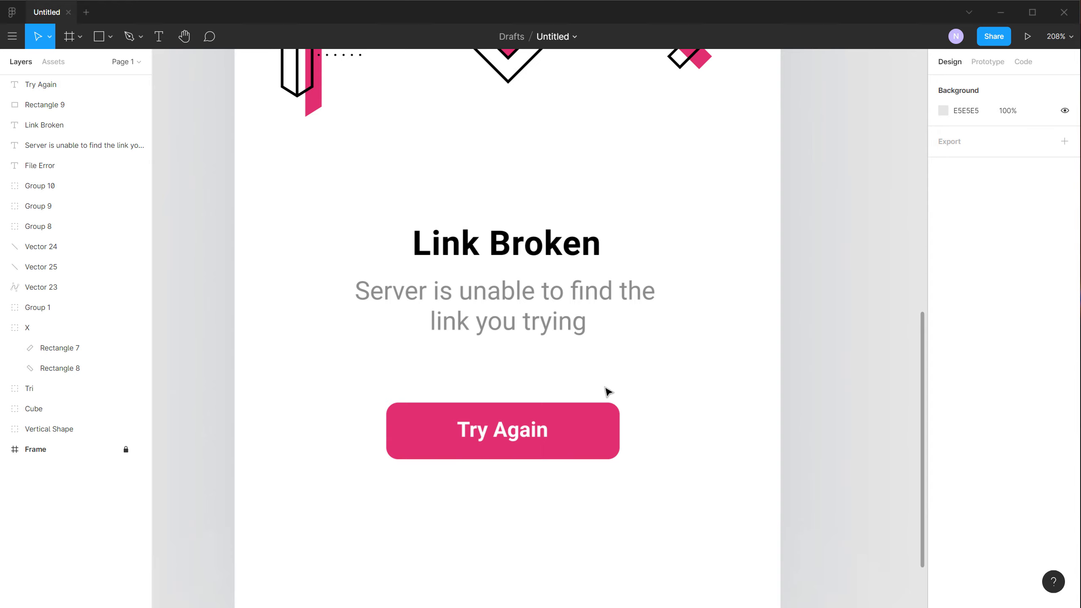
left_click(593, 436)
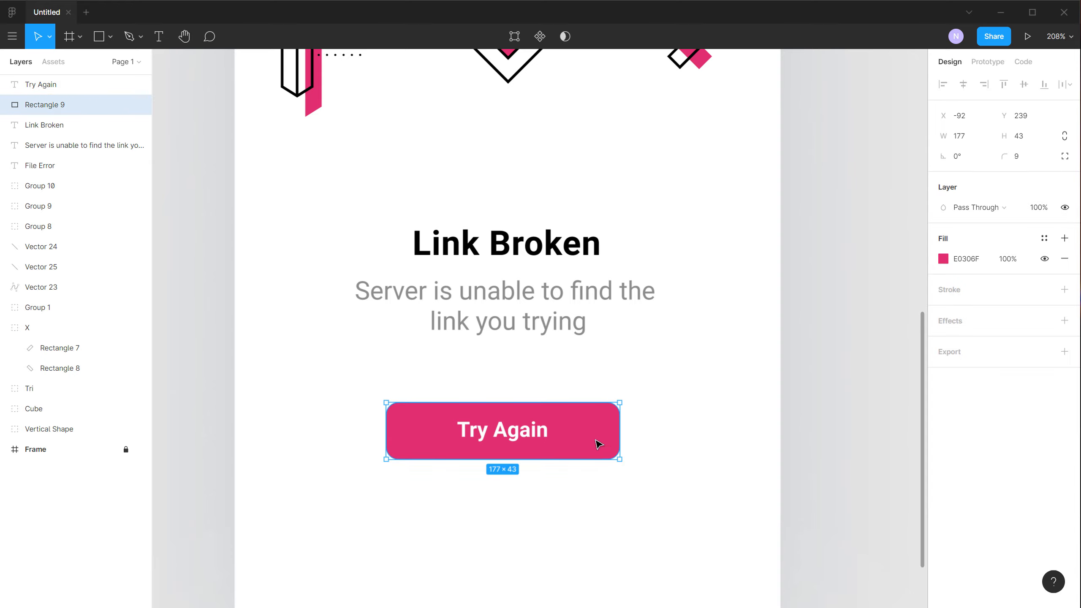
left_click_drag(596, 442, 596, 431)
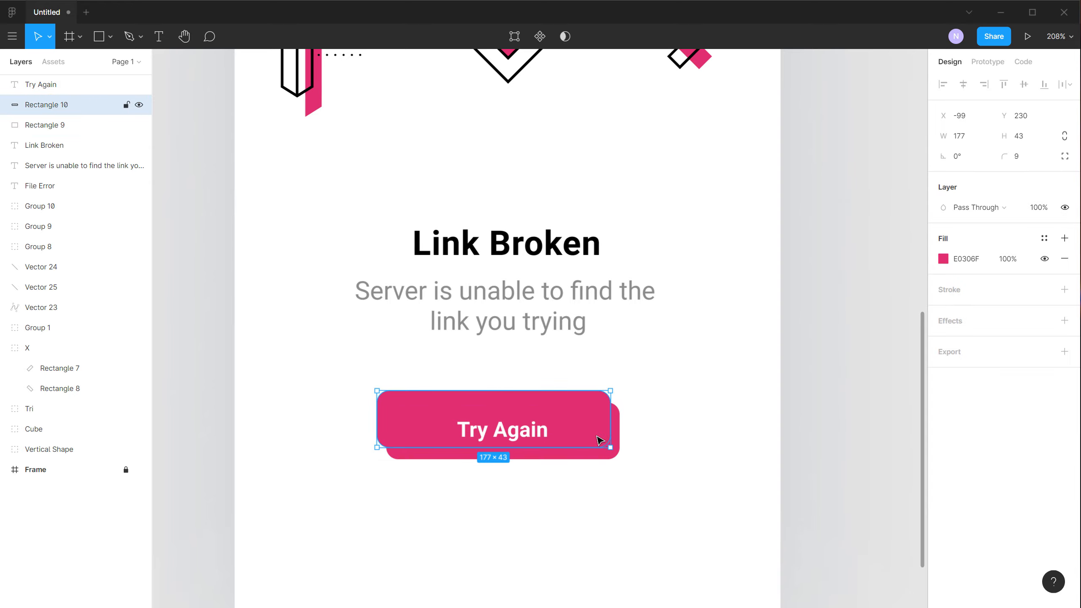
- Remove the copied rectangle's fill and give it a black inside stroke 2 thick
left_click(1065, 258)
left_click(1065, 269)
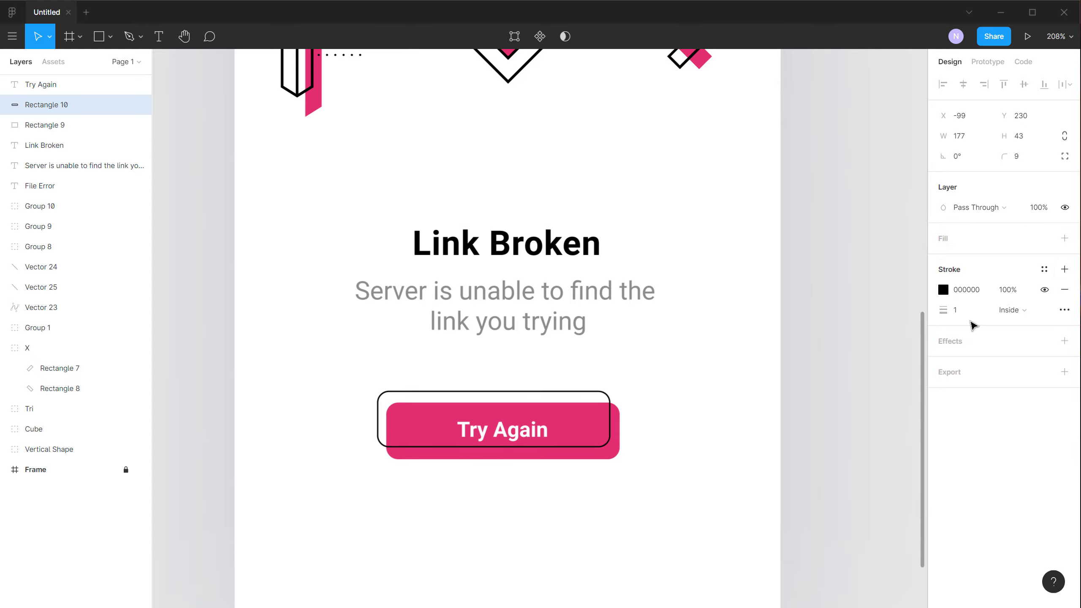
left_click(940, 311)
type("2")
key("Return")
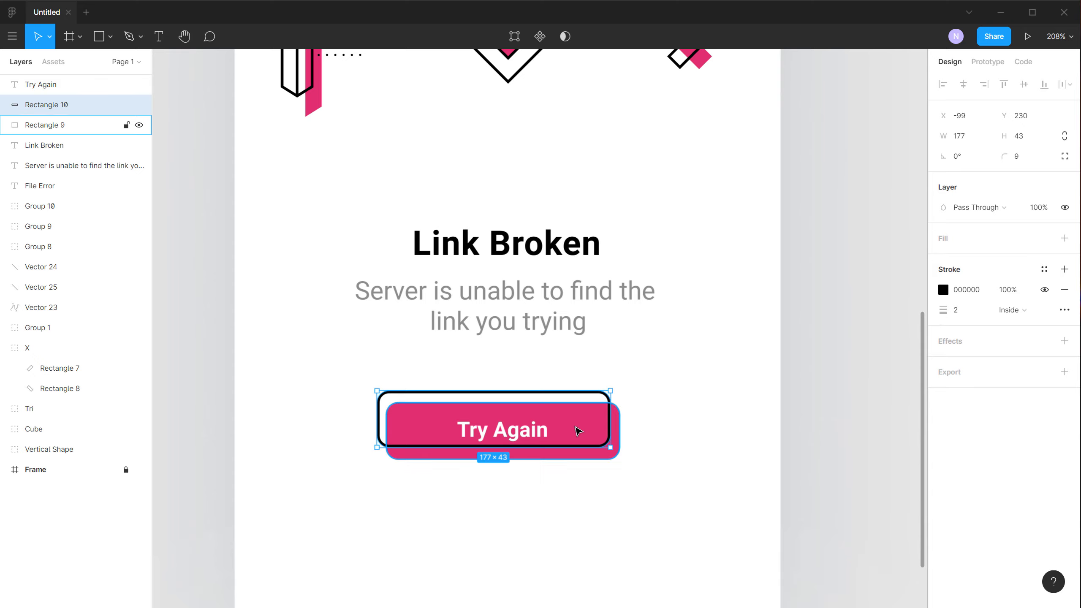
- Shift the black outline closer to the pink button at X -97, Y 236, and nudge it slightly upward
scroll(611, 439, "up", 5)
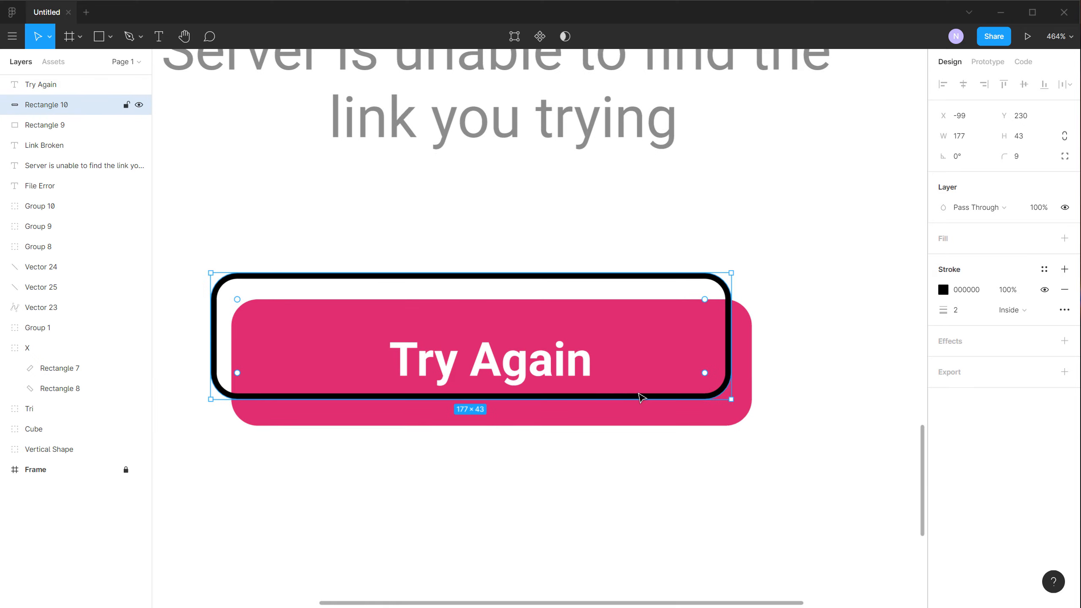
left_click_drag(638, 395, 647, 415)
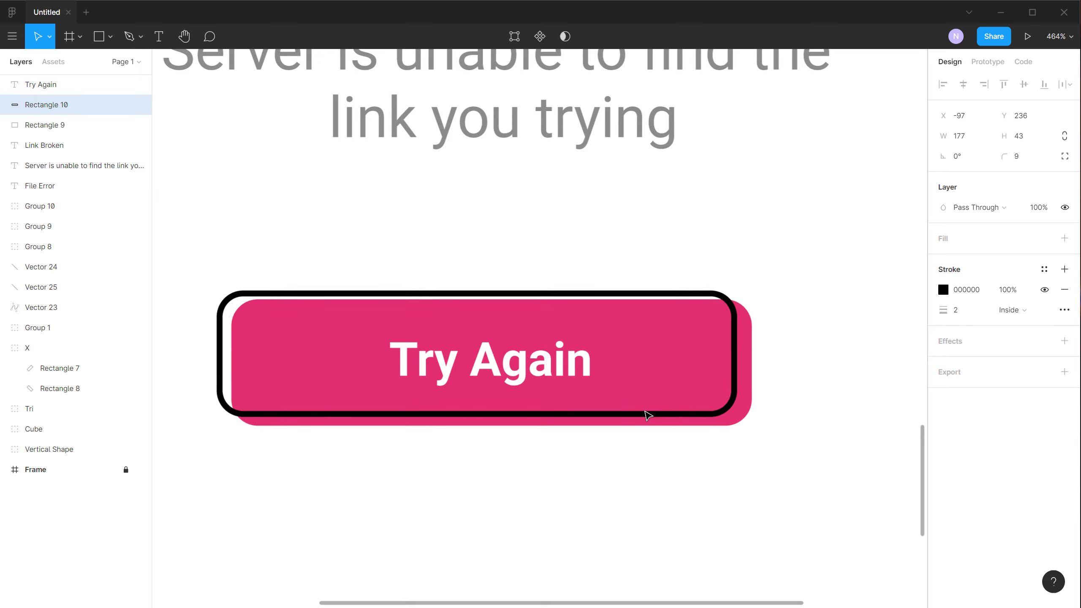
left_click(881, 316)
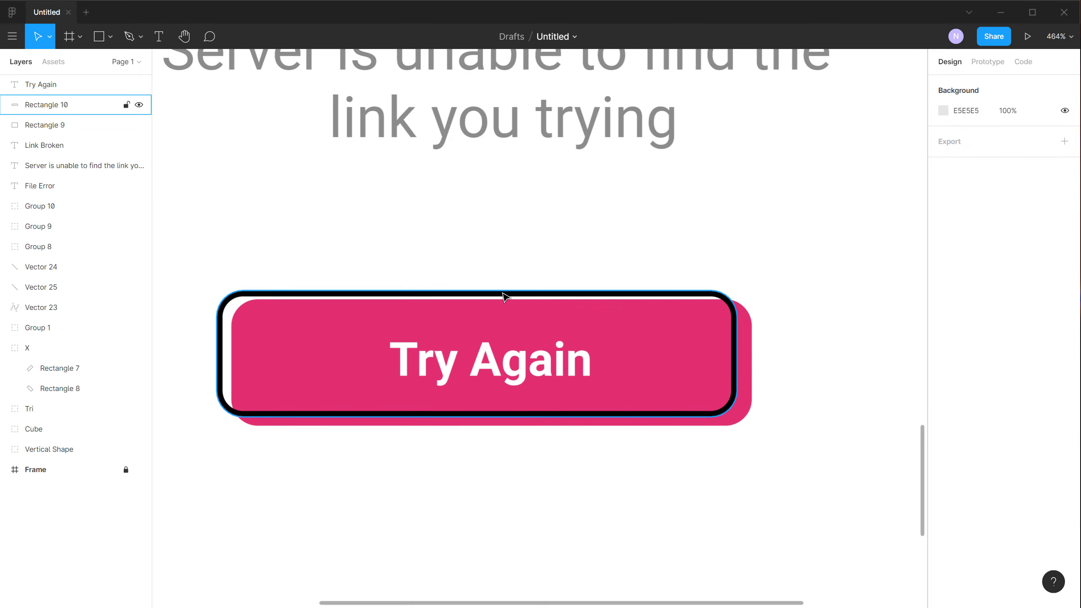
left_click_drag(502, 293, 503, 291)
left_click(753, 280)
- Add a drop shadow to the pink button rectangle, sampling the button's pink and brightening it to FF4185 at 100%
left_click(752, 390)
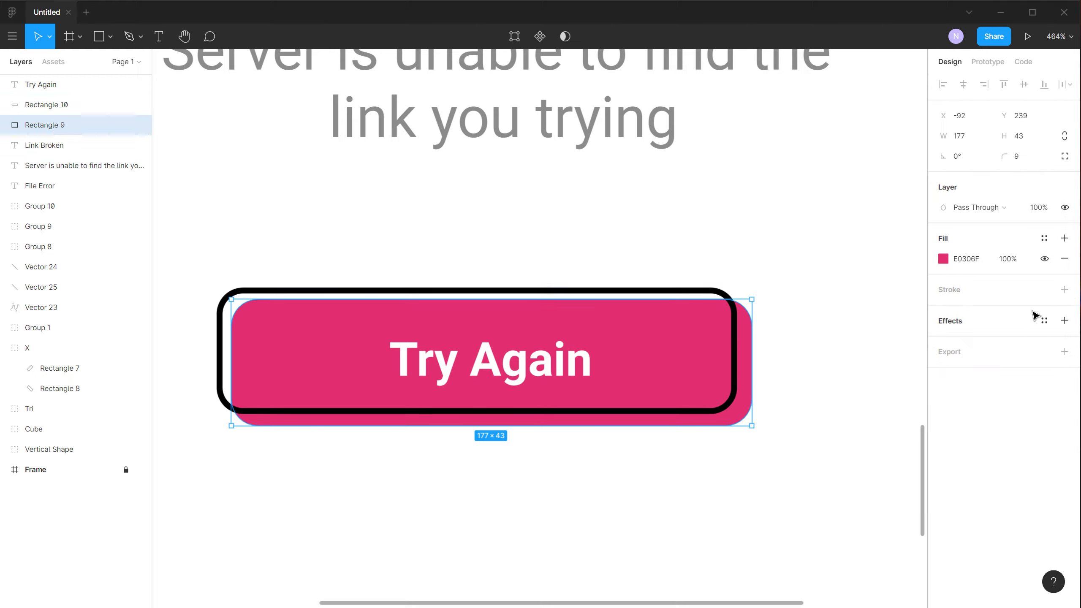
left_click(1065, 320)
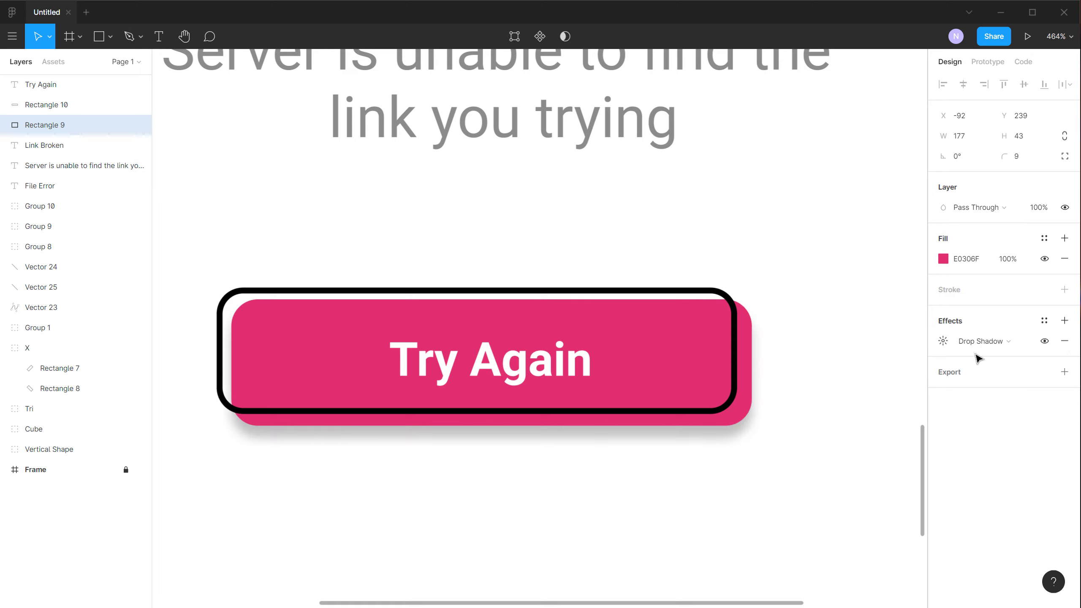
left_click(943, 341)
left_click(792, 413)
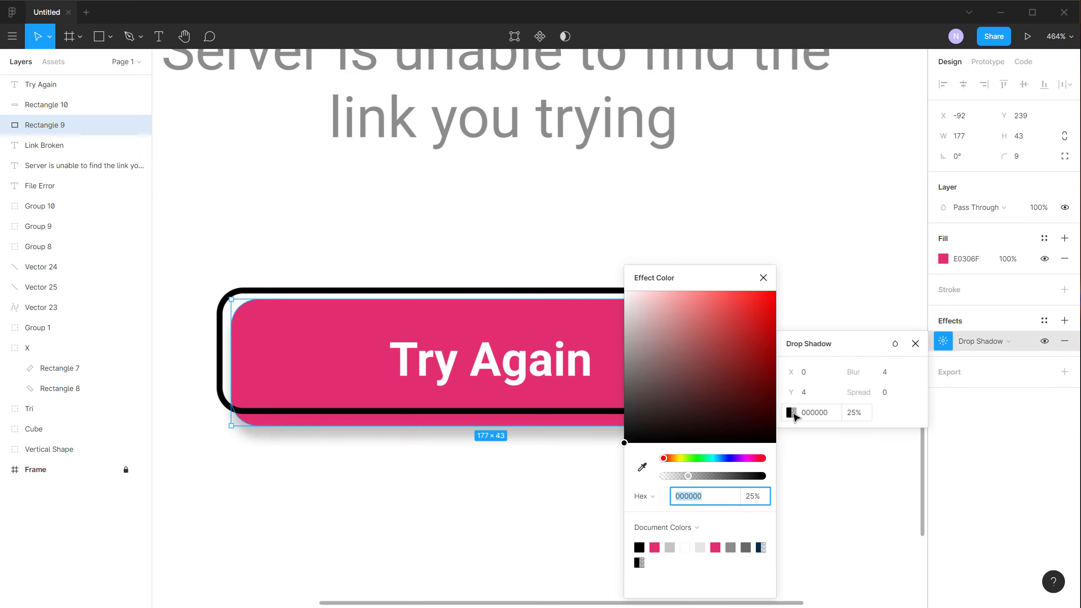
left_click(642, 466)
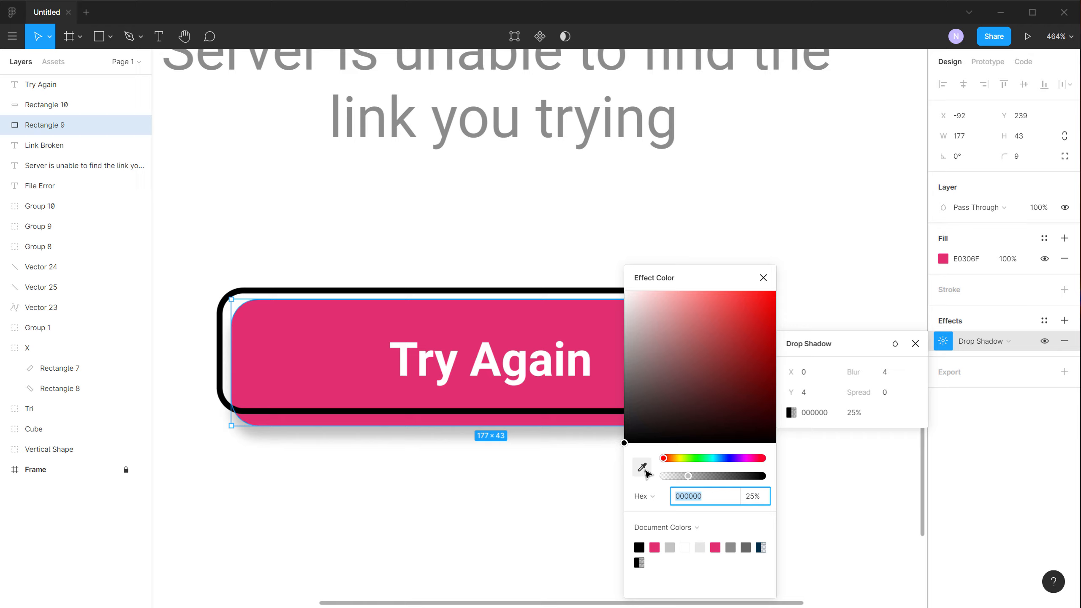
left_click(336, 383)
left_click_drag(739, 308, 739, 292)
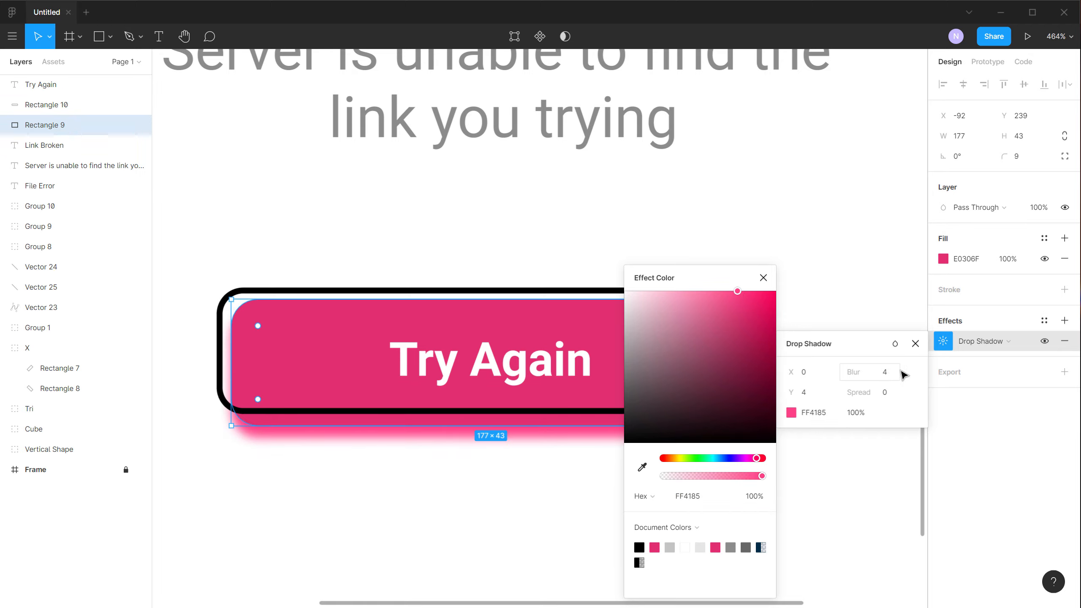
- Set the pink button's drop shadow blur to 35 and its Y offset to 7
left_click_drag(901, 371, 1070, 350)
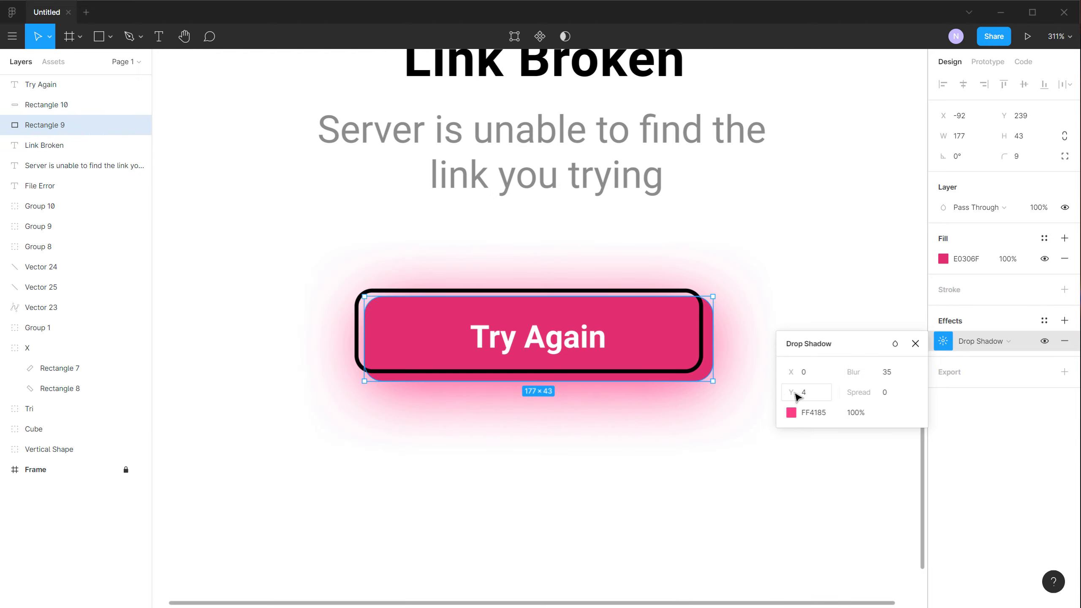
left_click_drag(796, 398, 801, 393)
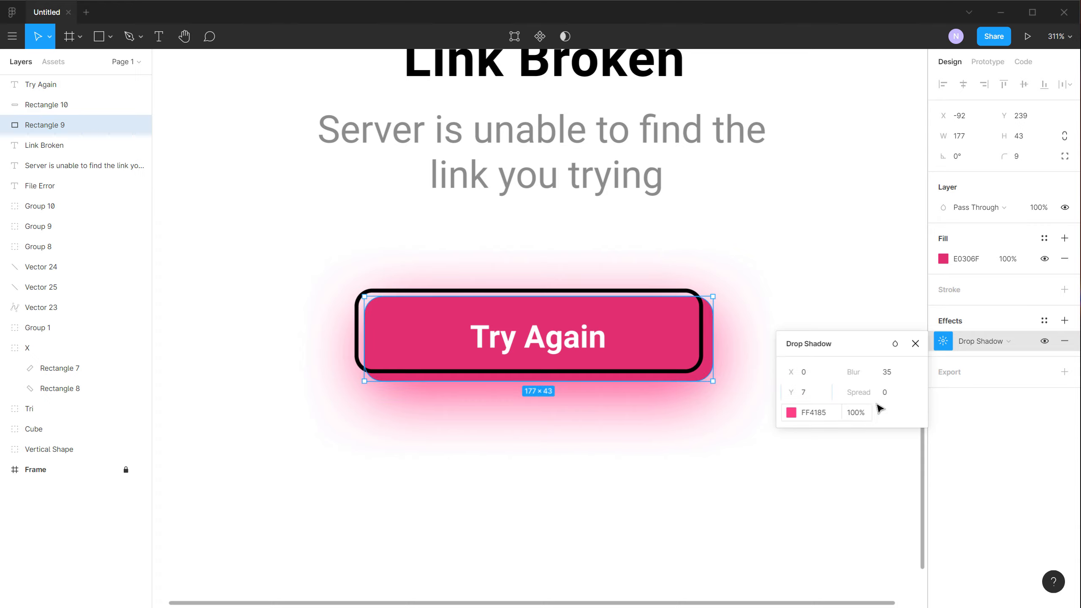
- Set the opacity of the pink button's drop shadow to 75%
left_click(856, 414)
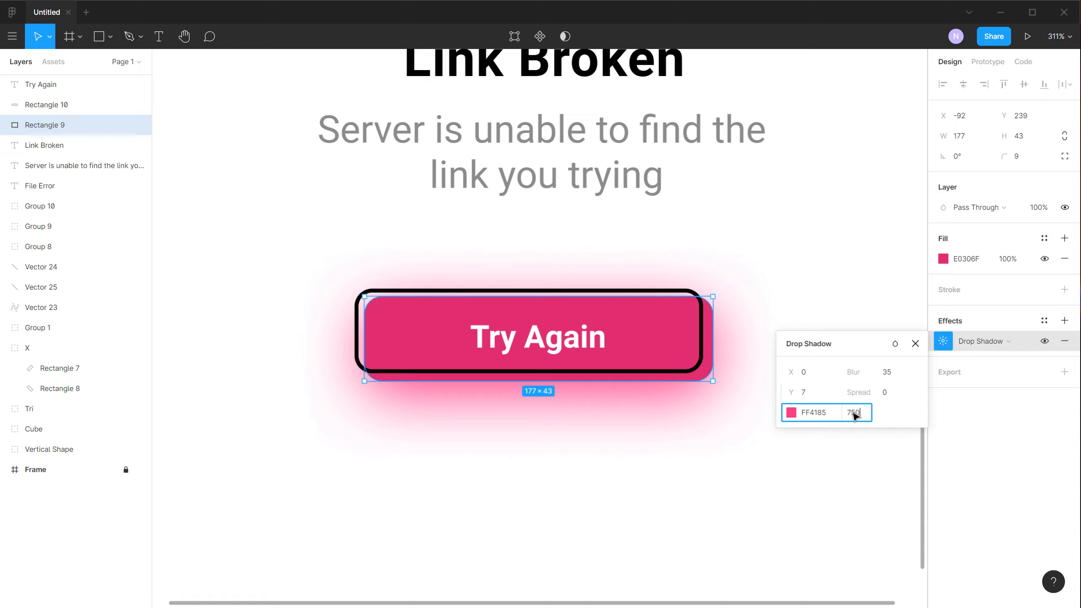
key("Return")
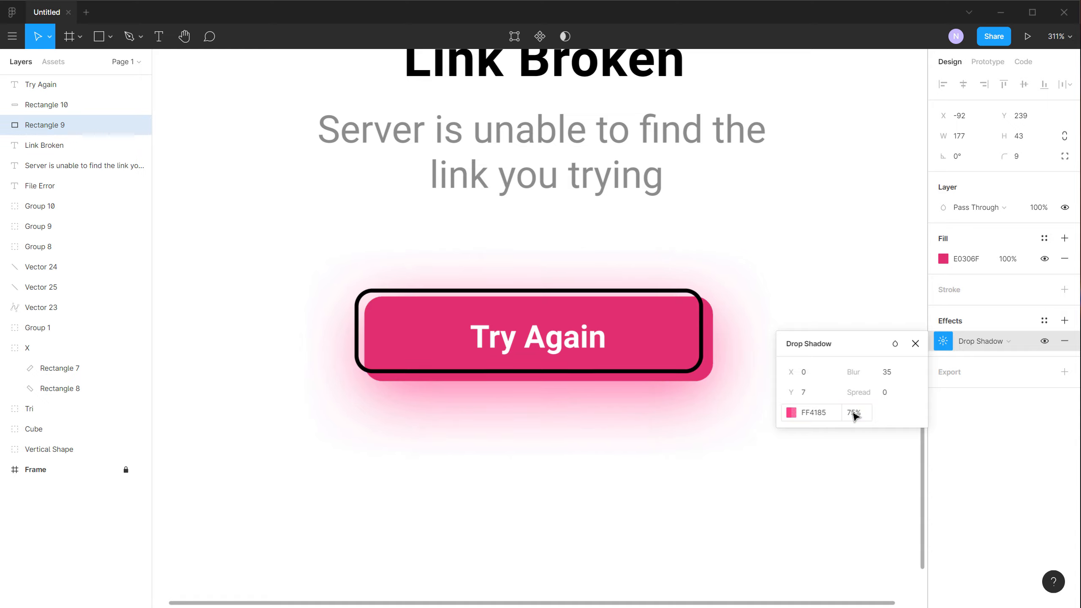
left_click(888, 375)
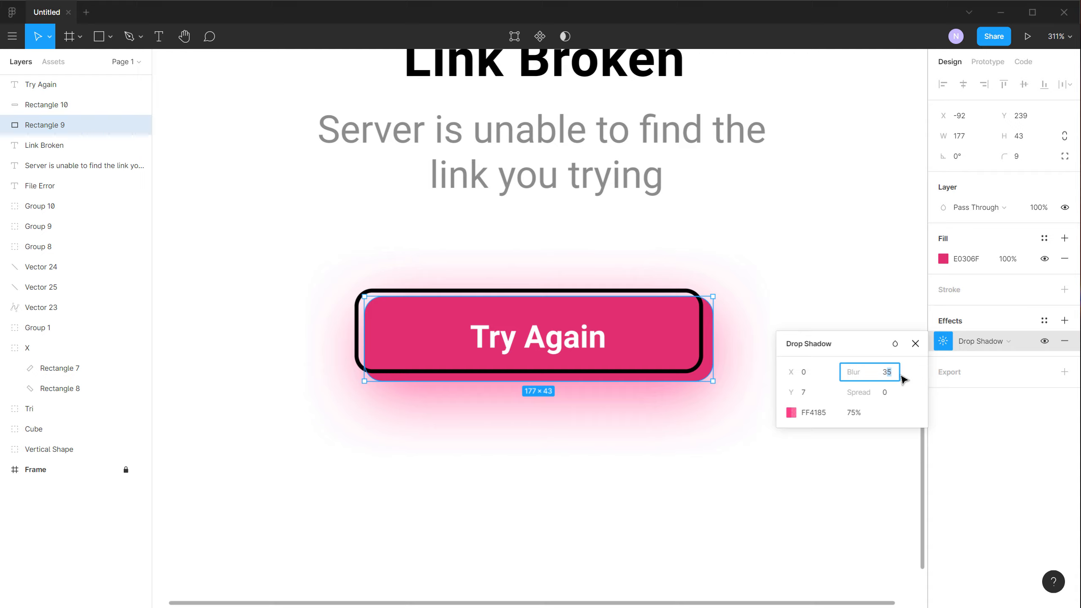
left_click_drag(898, 376, 889, 379)
left_click(746, 353)
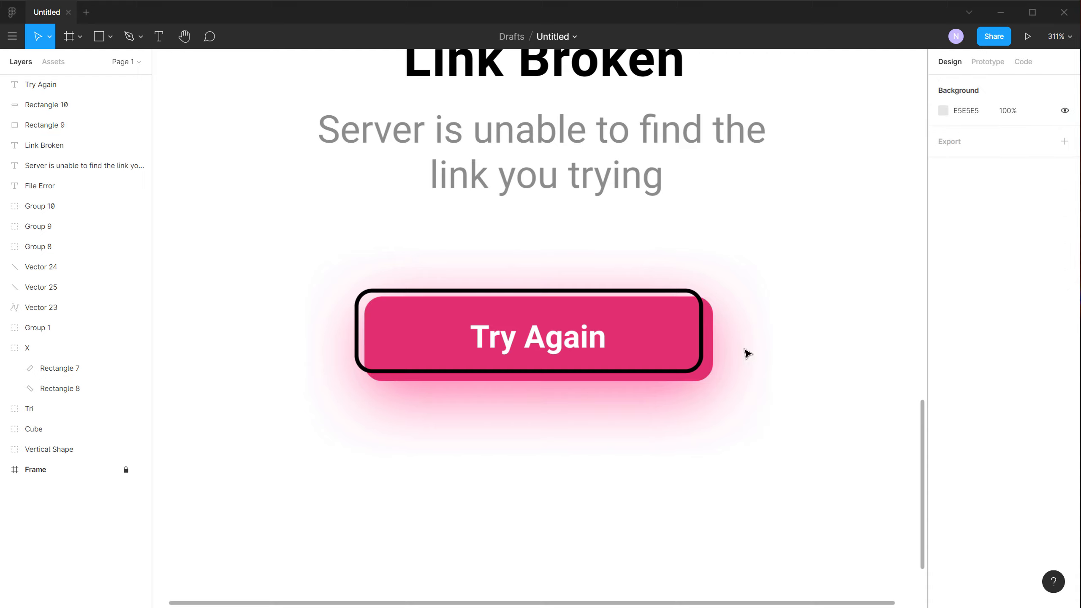
left_click(714, 367)
left_click(943, 341)
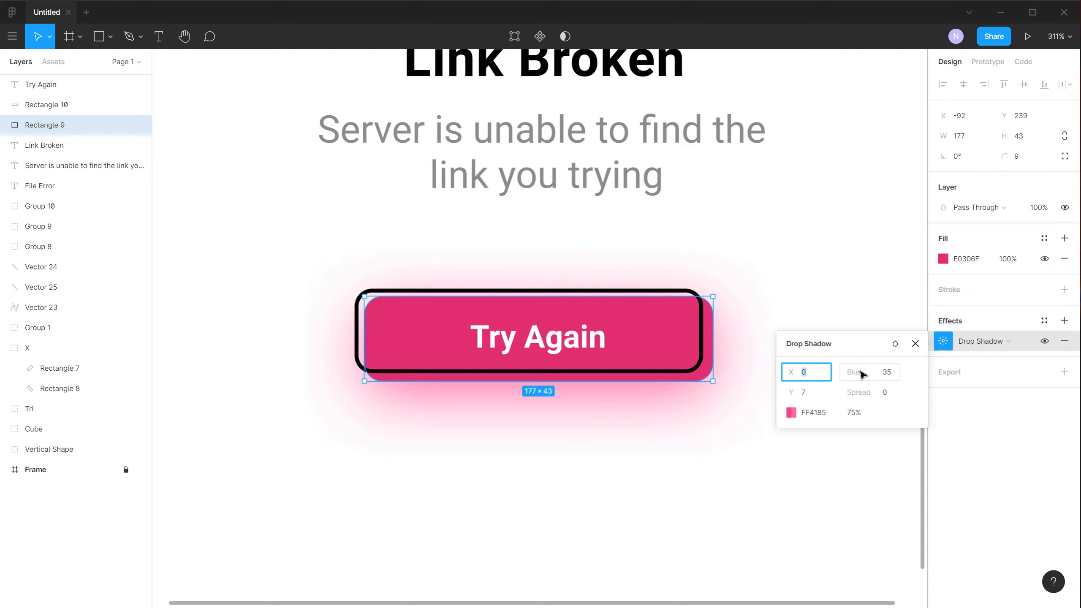
left_click_drag(902, 374, 672, 300)
left_click(780, 273)
- Move the whole Try Again button, with its outline and label, slightly lower beneath the message
scroll(780, 273, "down", 3)
scroll(779, 272, "down", 6)
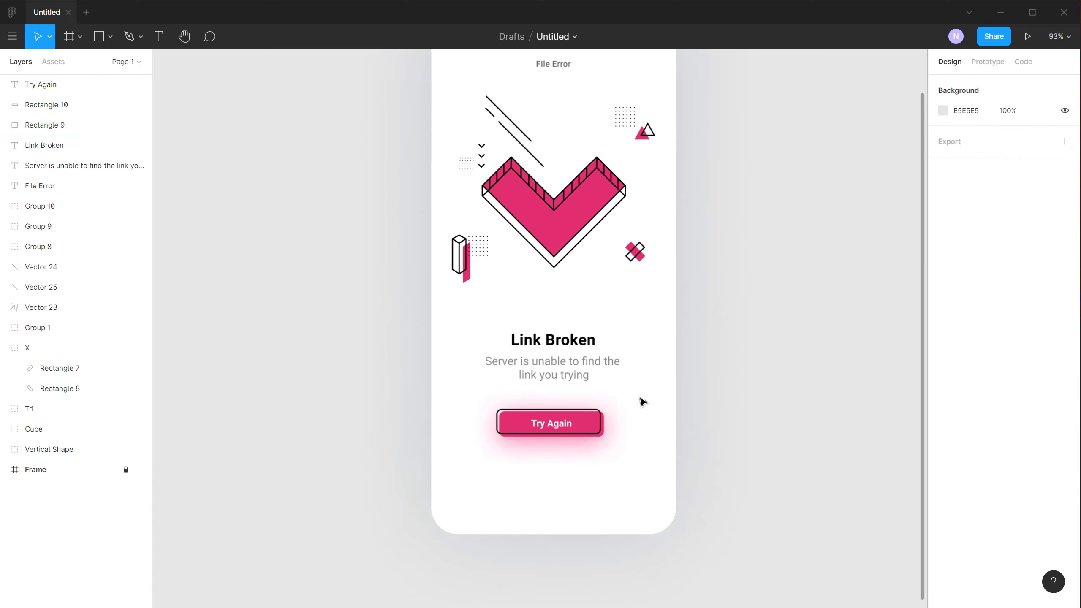
left_click_drag(475, 433, 569, 453)
left_click(620, 365)
scroll(620, 363, "down", 1)
left_click_drag(620, 362, 552, 410)
scroll(593, 368, "up", 1)
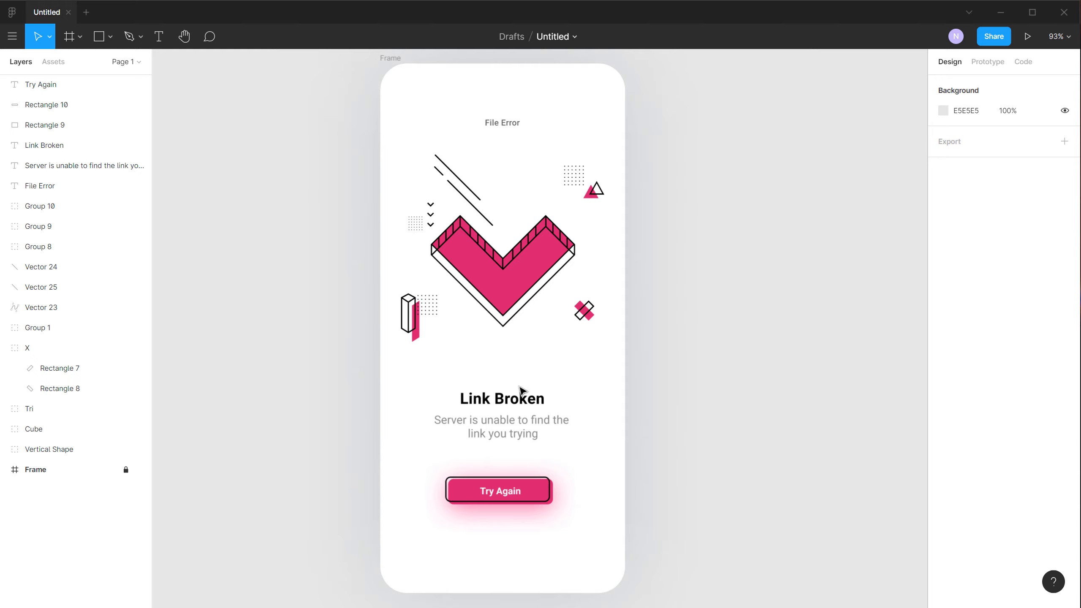
- Shift the Try Again label slightly up and set its font size to 12
scroll(532, 493, "up", 3)
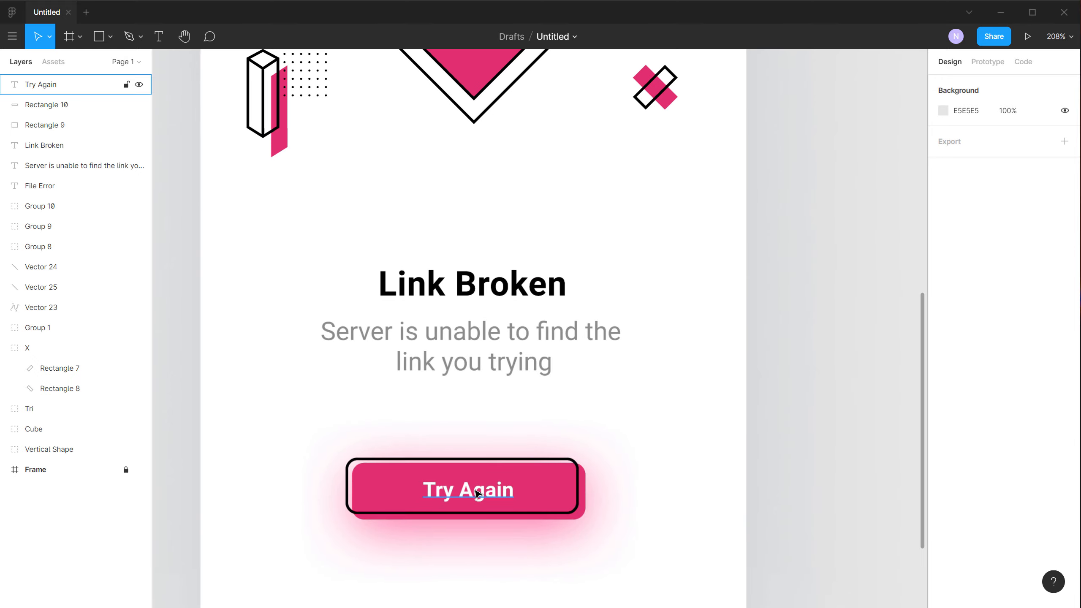
left_click_drag(476, 493, 480, 490)
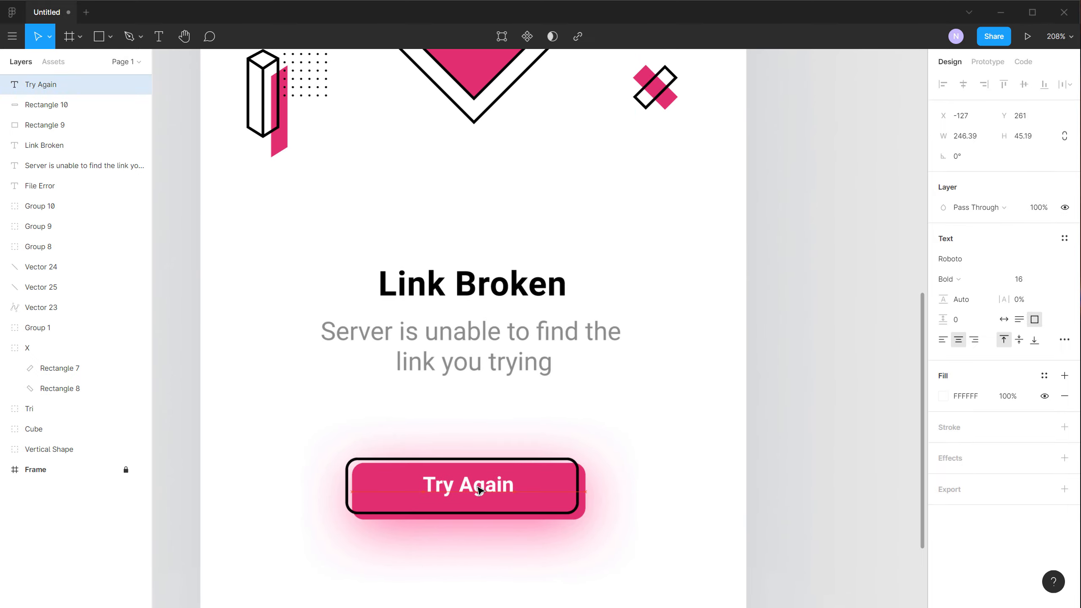
left_click(1027, 280)
key("Return")
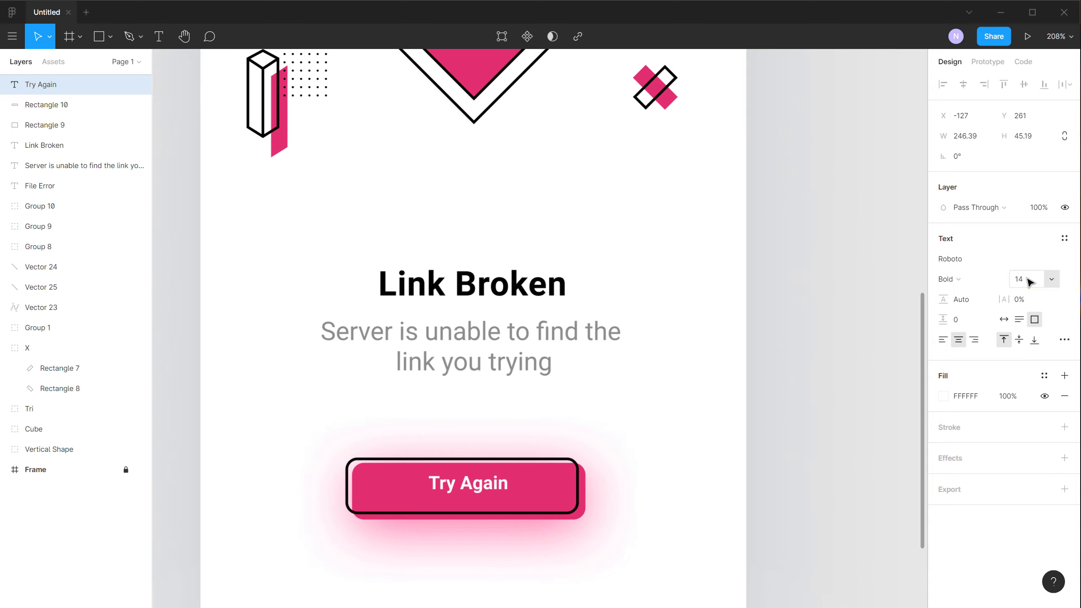
left_click(1026, 280)
type("12")
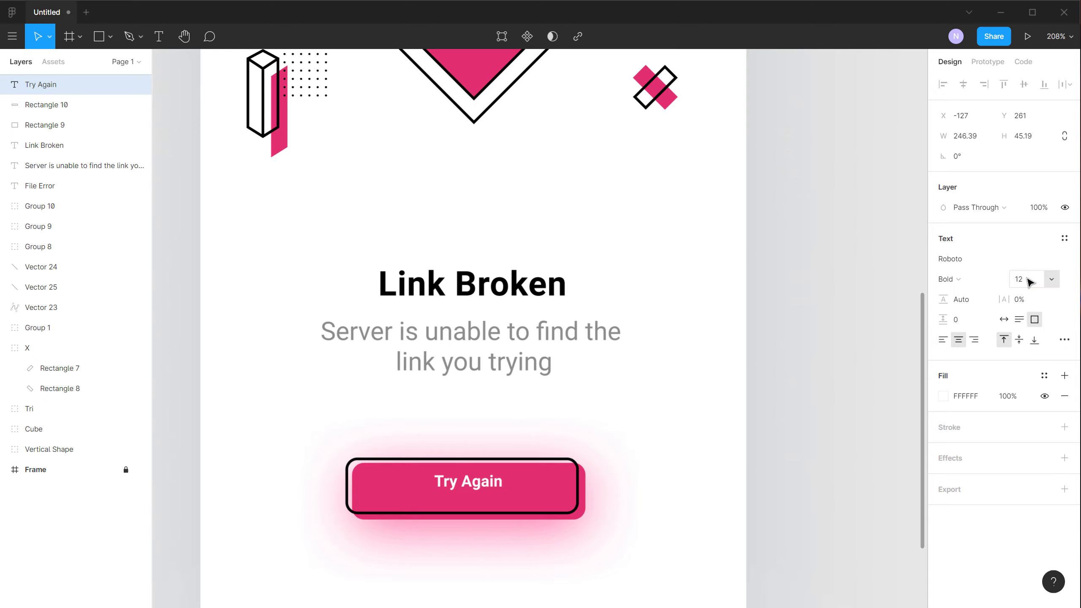
key("Return")
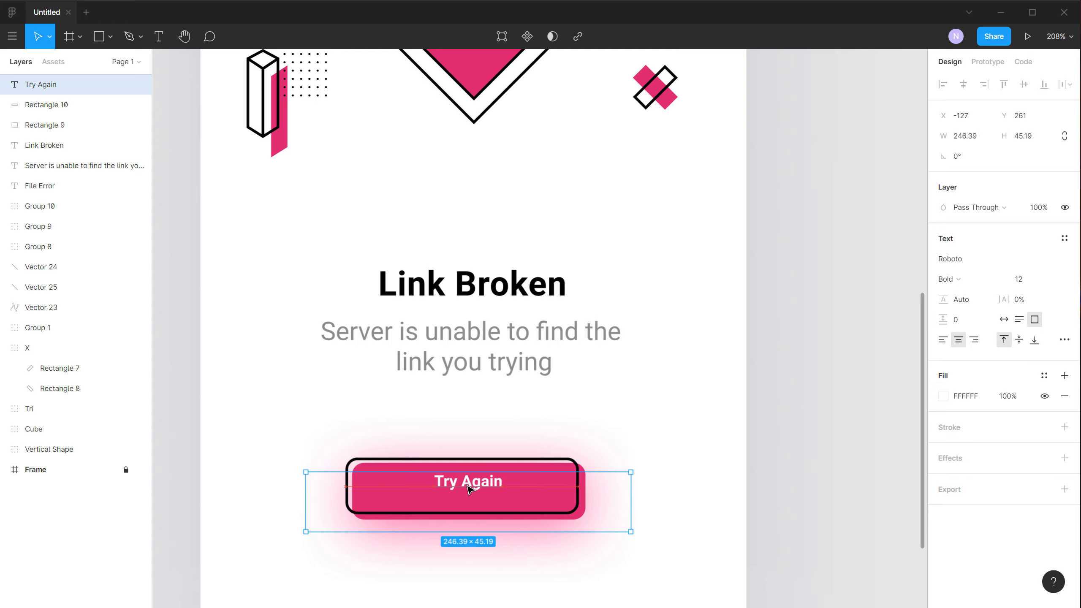
- Reposition the Try Again label vertically within the button, placing it at Y 263
left_click_drag(467, 485, 467, 489)
left_click(710, 399)
left_click(478, 487)
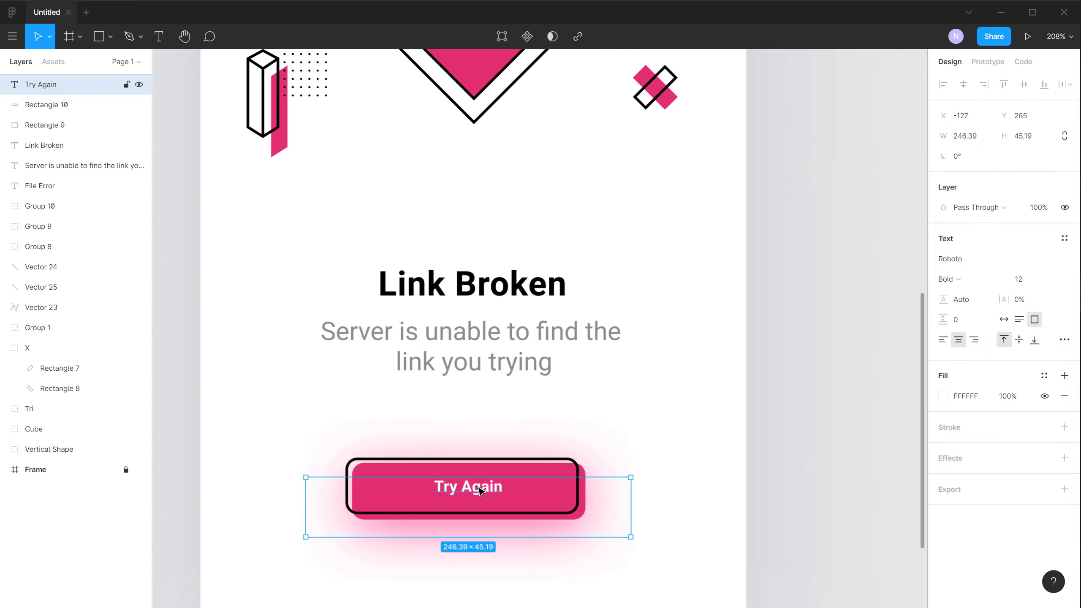
key("Up")
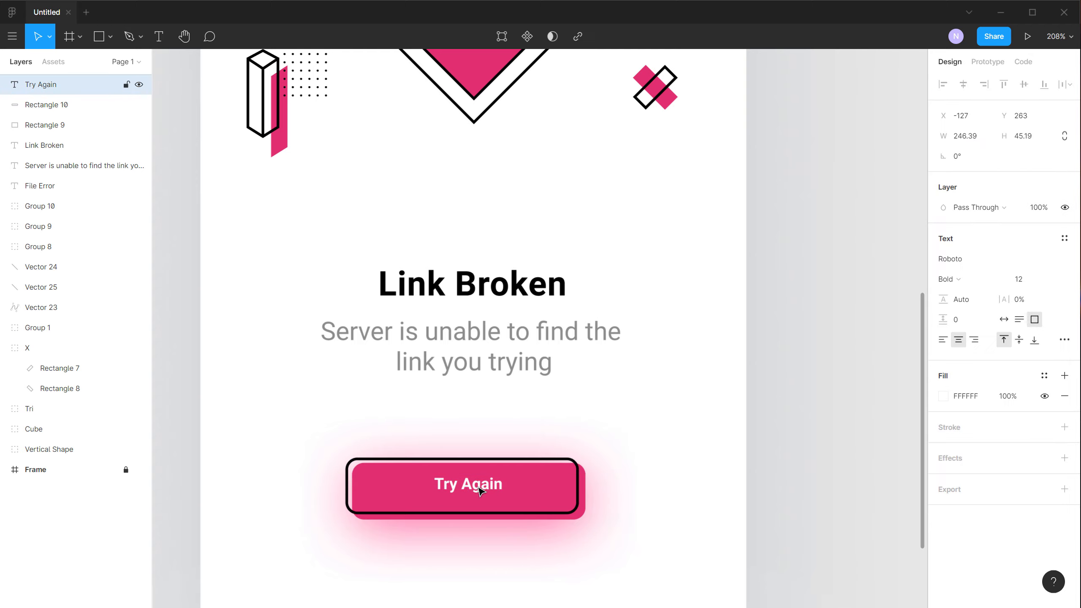
left_click(635, 418)
- Remove the drop shadow effect from the Frame
scroll(553, 447, "down", 3, "ctrl")
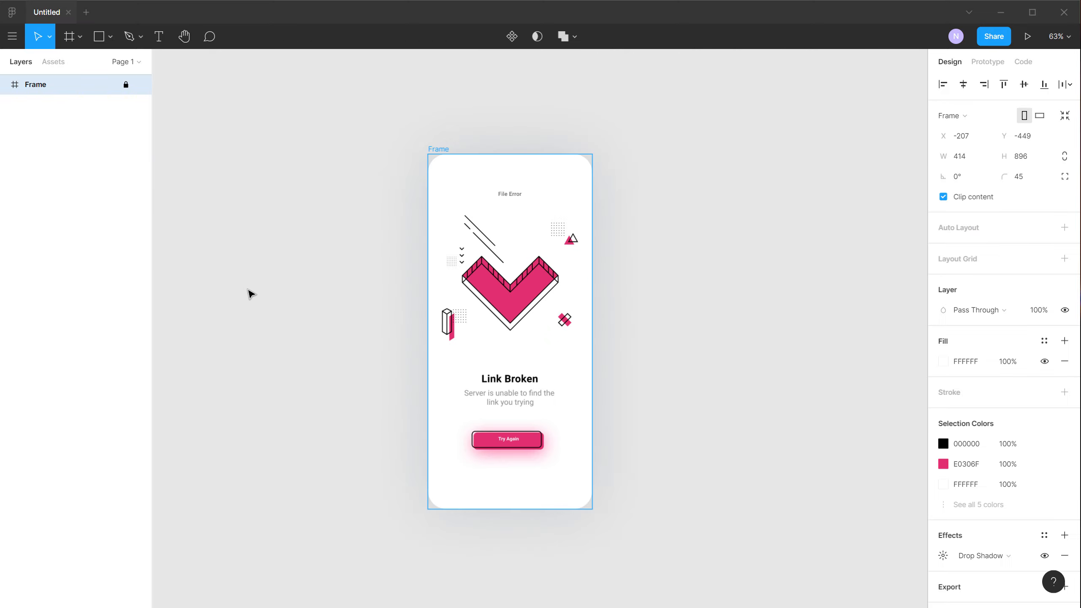
left_click(552, 489)
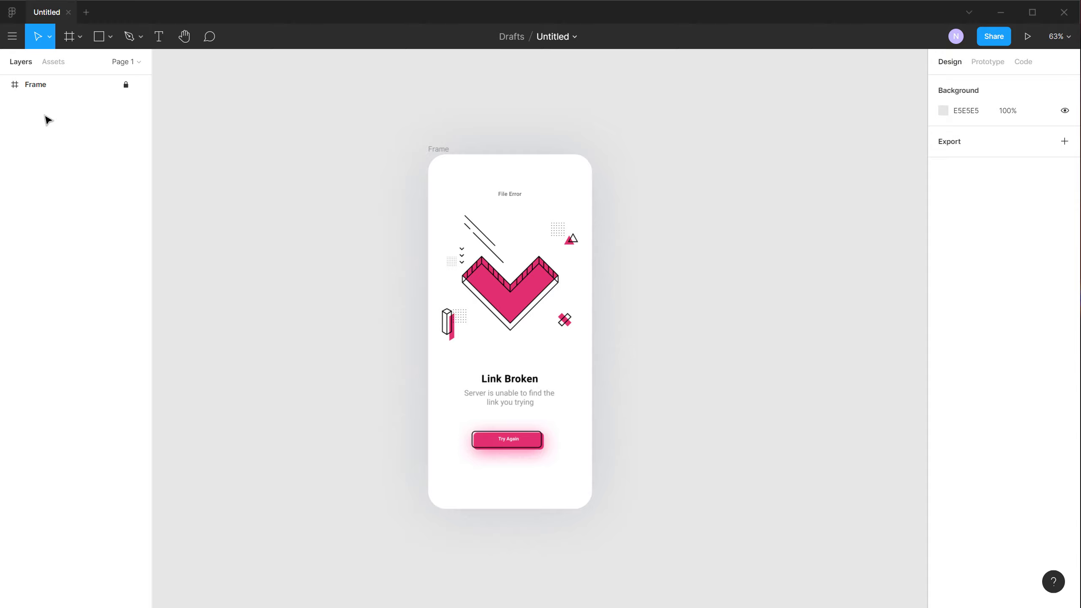
left_click(28, 89)
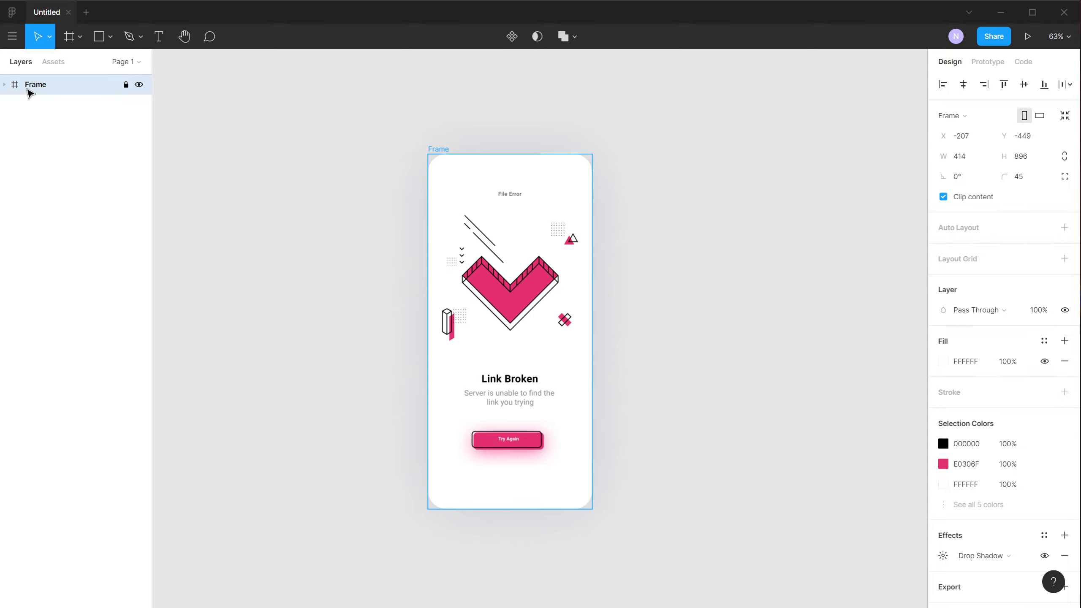
left_click(1065, 556)
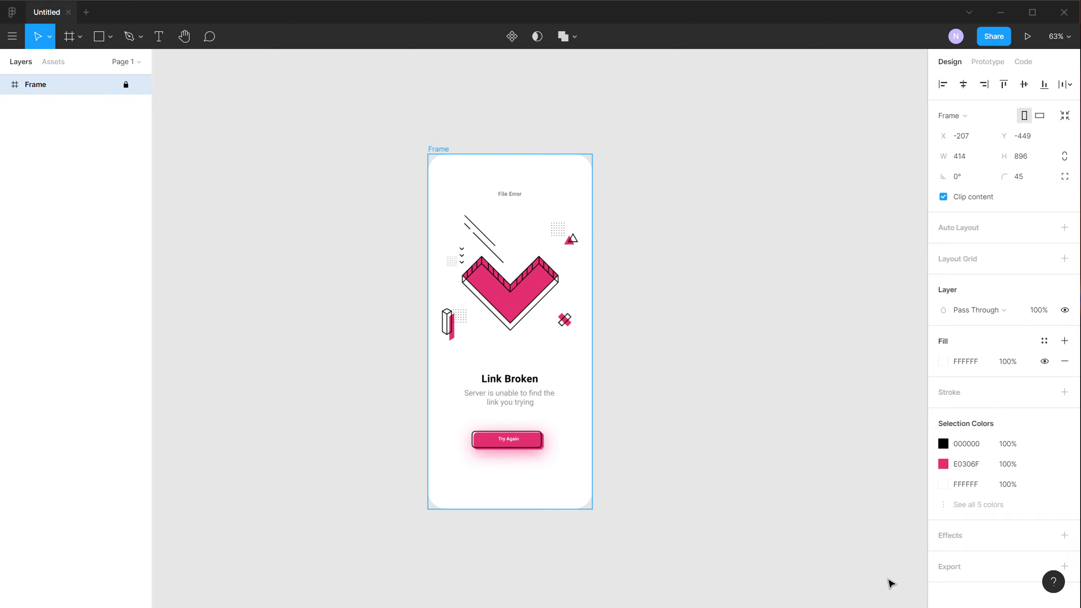
- Add an export setting to the Frame with a 4x scale, keeping PNG as the format
left_click(1065, 567)
scroll(1030, 527, "down", 3)
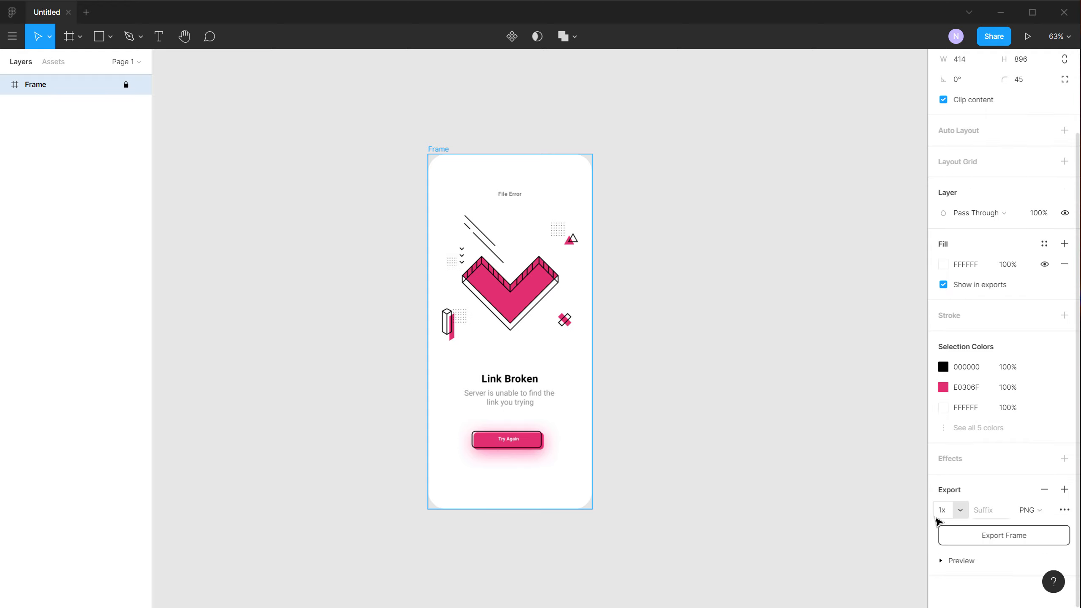
left_click(963, 510)
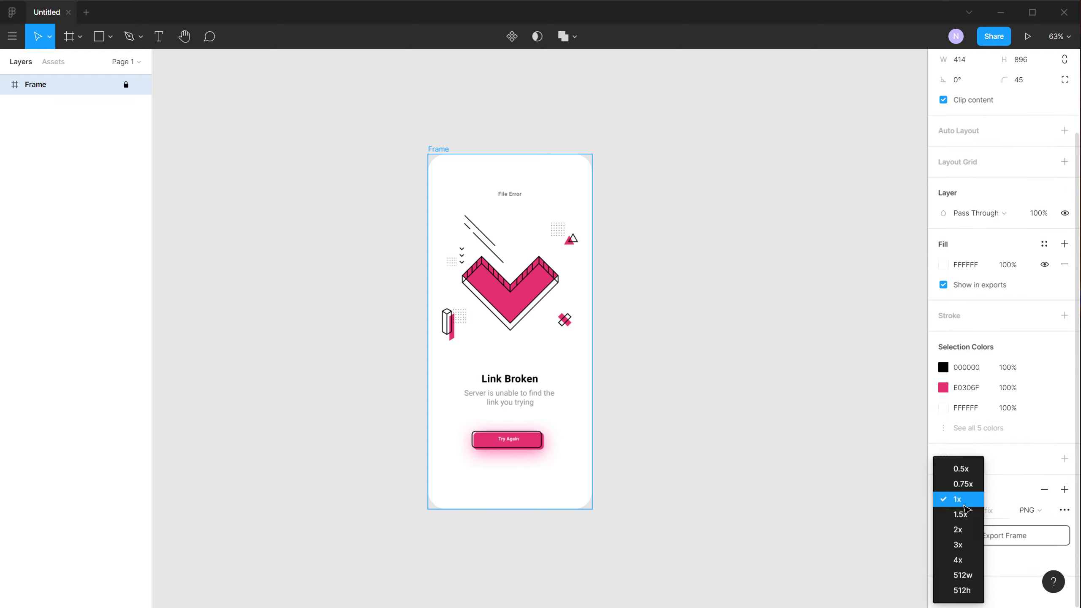
left_click(964, 560)
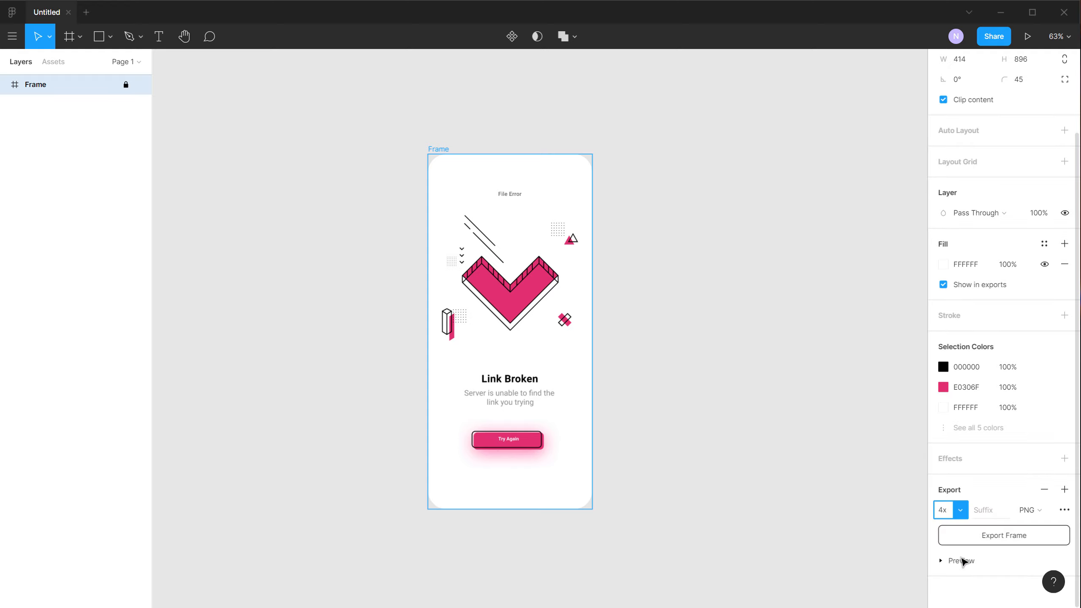
left_click(1048, 513)
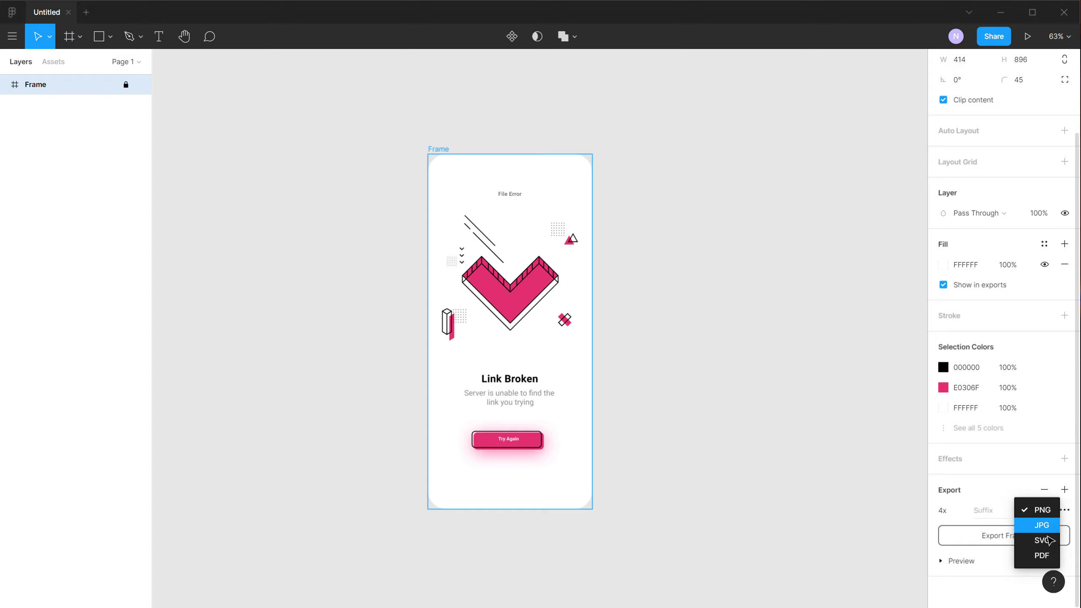
left_click(1014, 605)
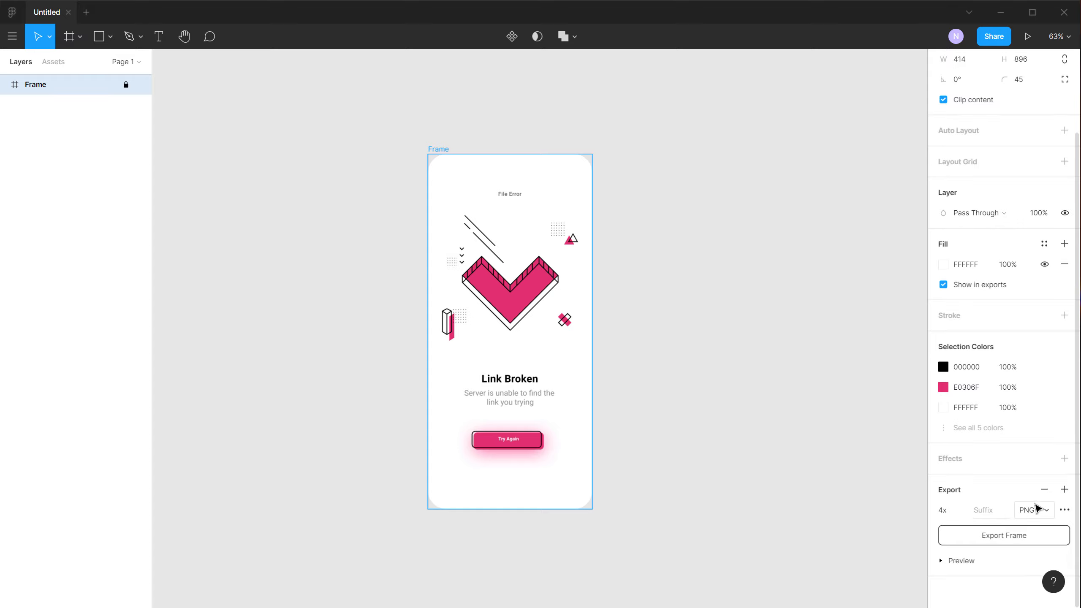
- Export the Frame to the Desktop under the file name Frame, replacing the existing file
left_click(1019, 538)
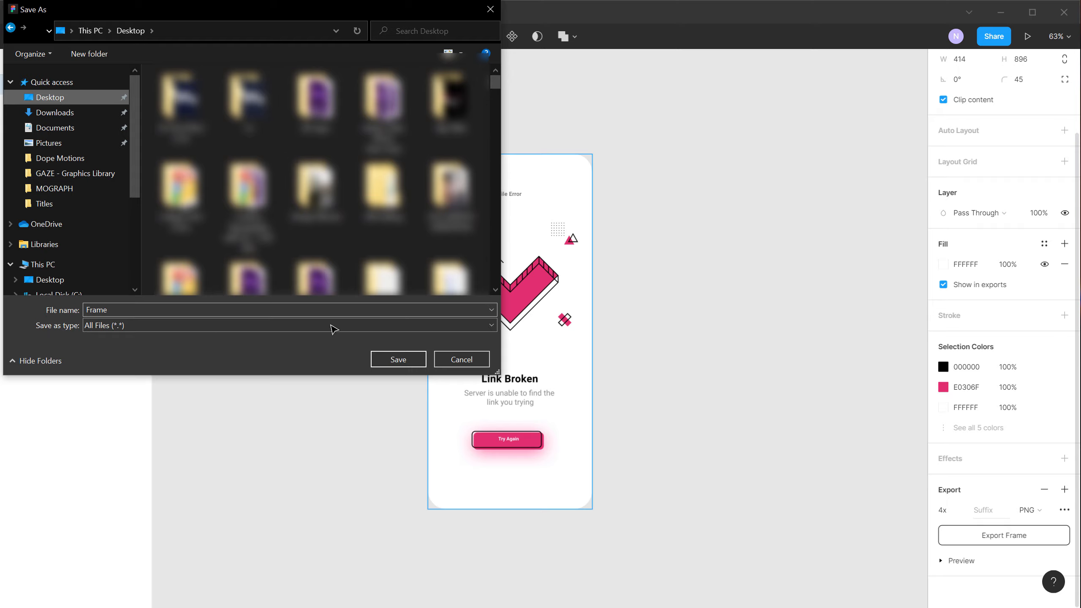
left_click(398, 359)
left_click(586, 177)
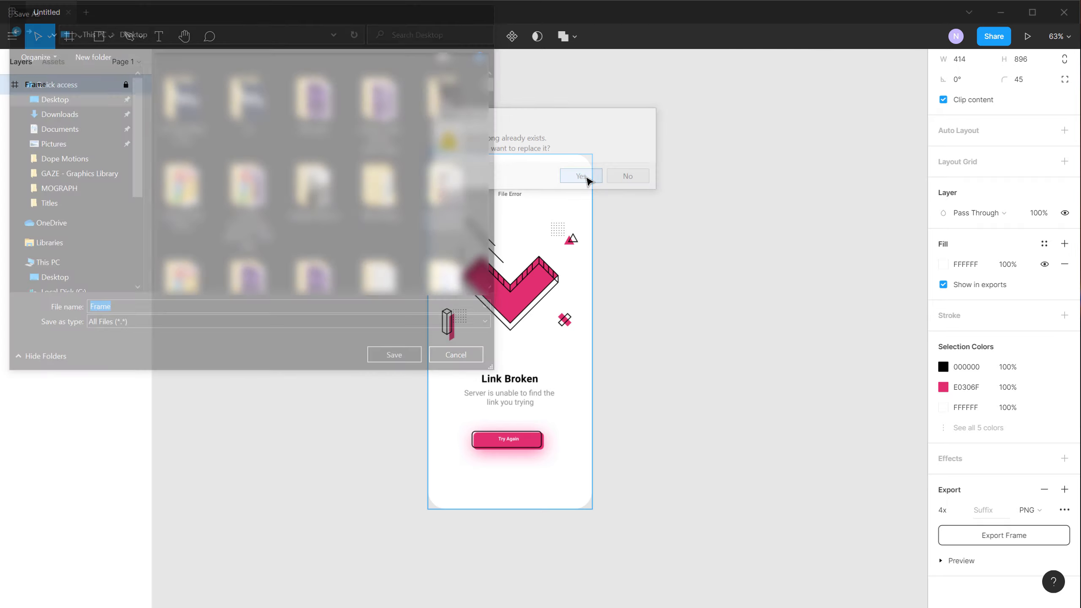
key("Escape")
key("alt+Tab")
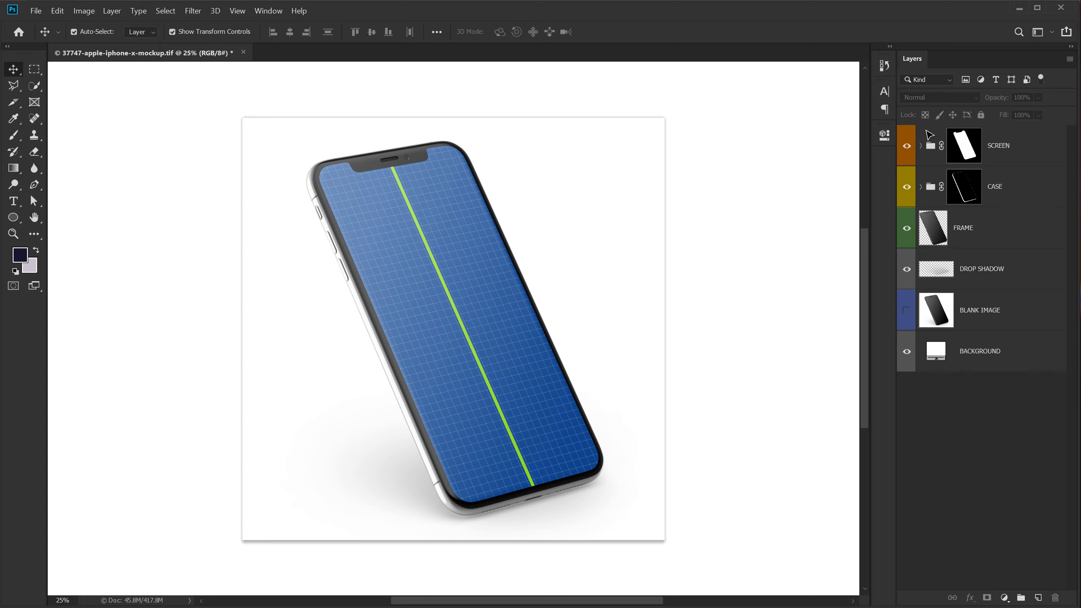
left_click(921, 146)
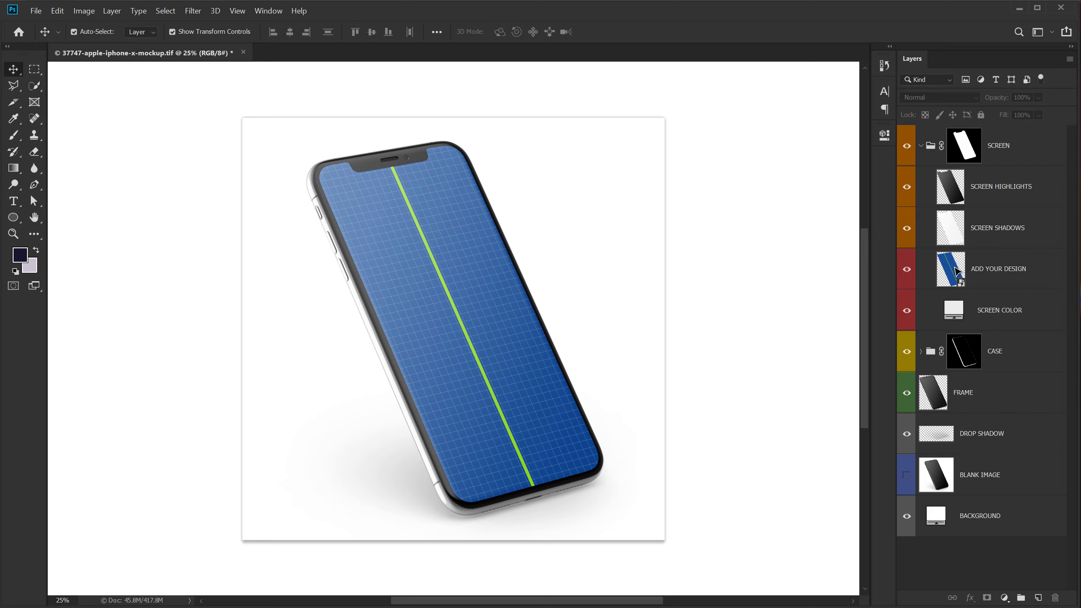
double_click(952, 269)
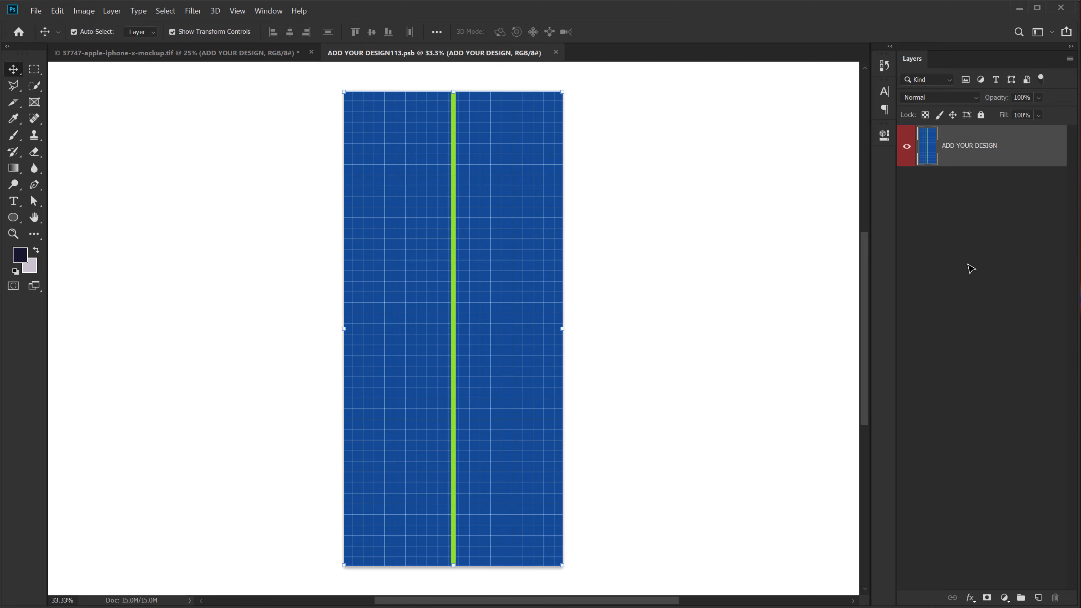
- Place the exported Frame image above the ADD YOUR DESIGN layer, fitted to the canvas
left_click(972, 268)
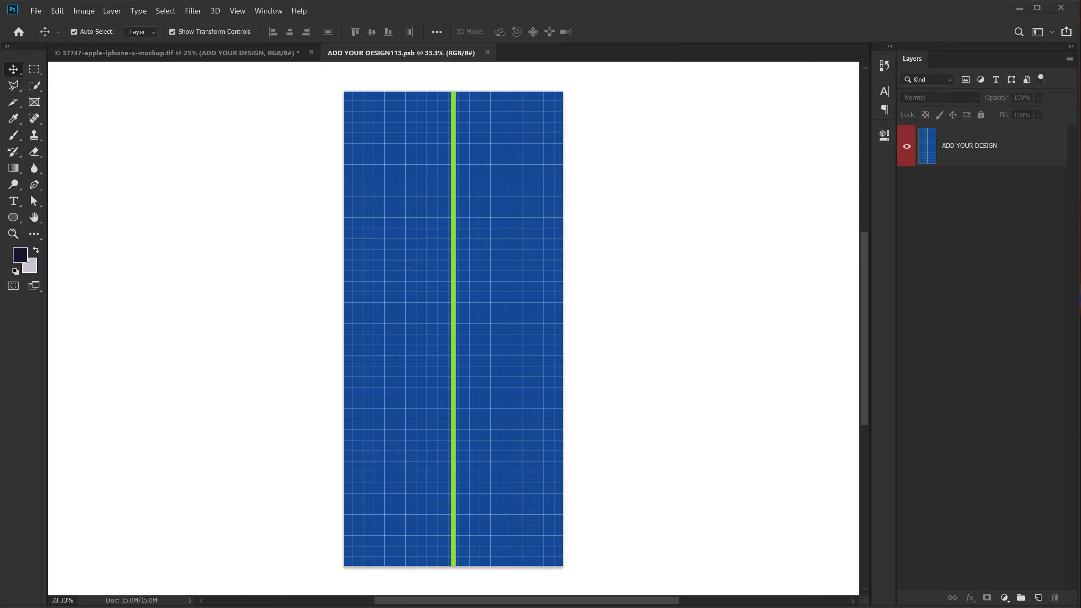
left_click_drag(363, 200, 399, 202)
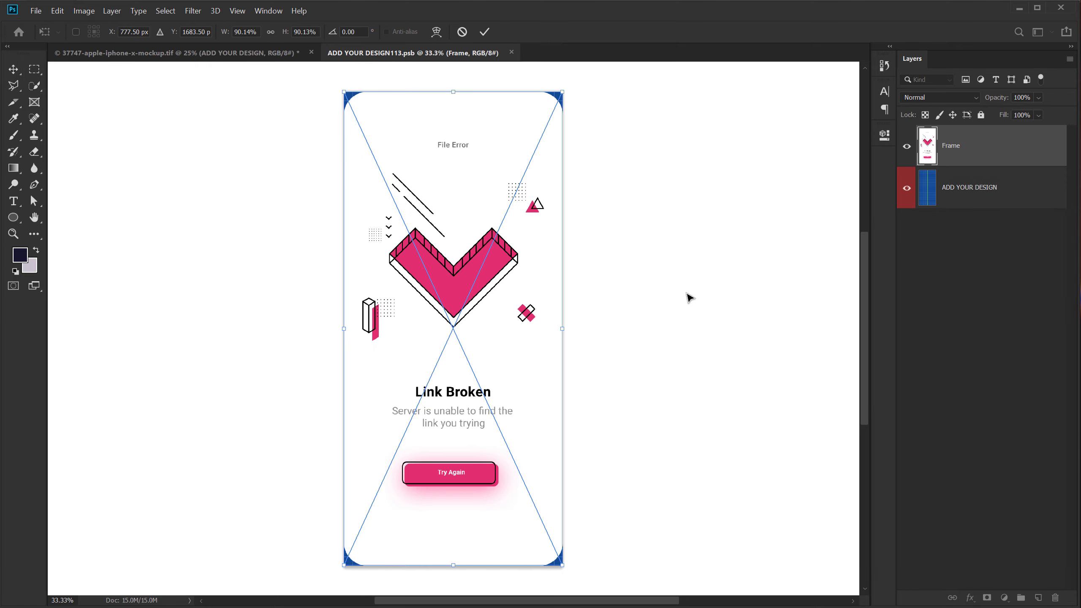
left_click(1026, 288)
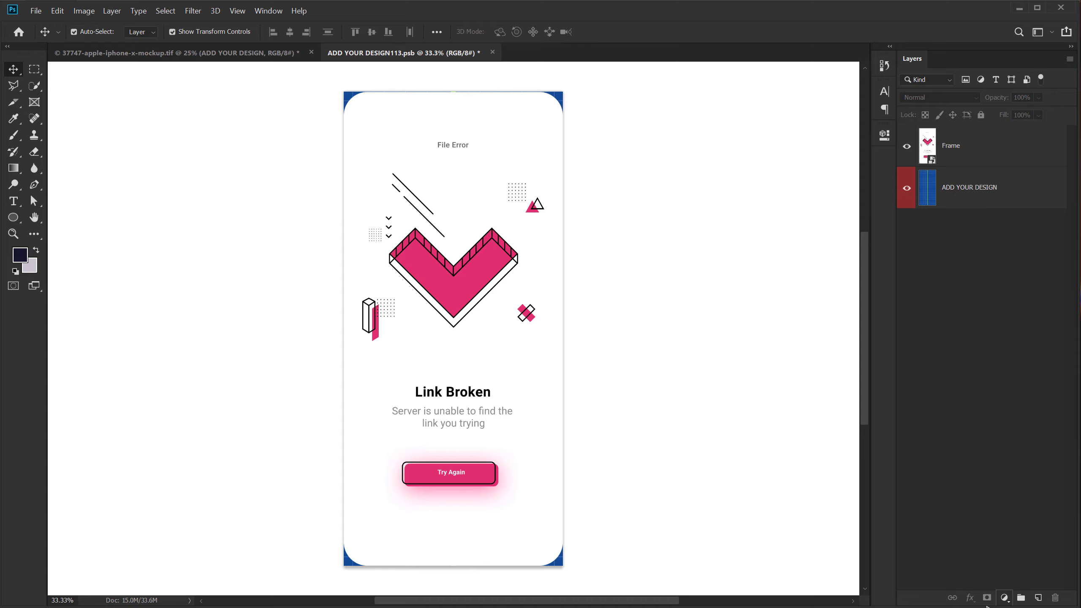
- Create a solid color fill layer in 17162d and place it between the Frame and ADD YOUR DESIGN layers
left_click(1005, 597)
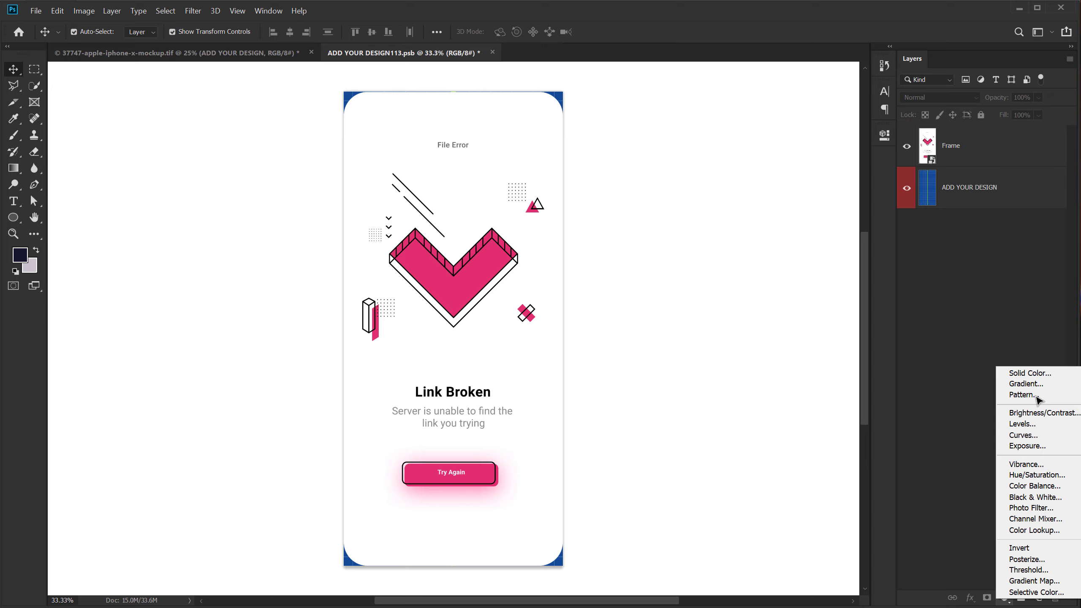
left_click(1031, 372)
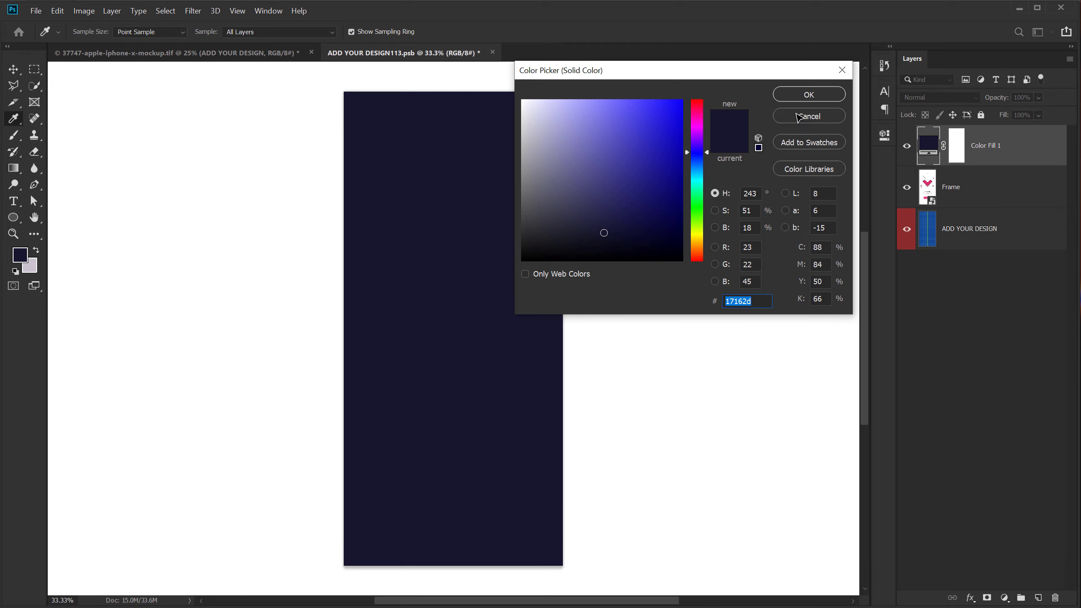
left_click(806, 96)
left_click_drag(980, 147, 979, 211)
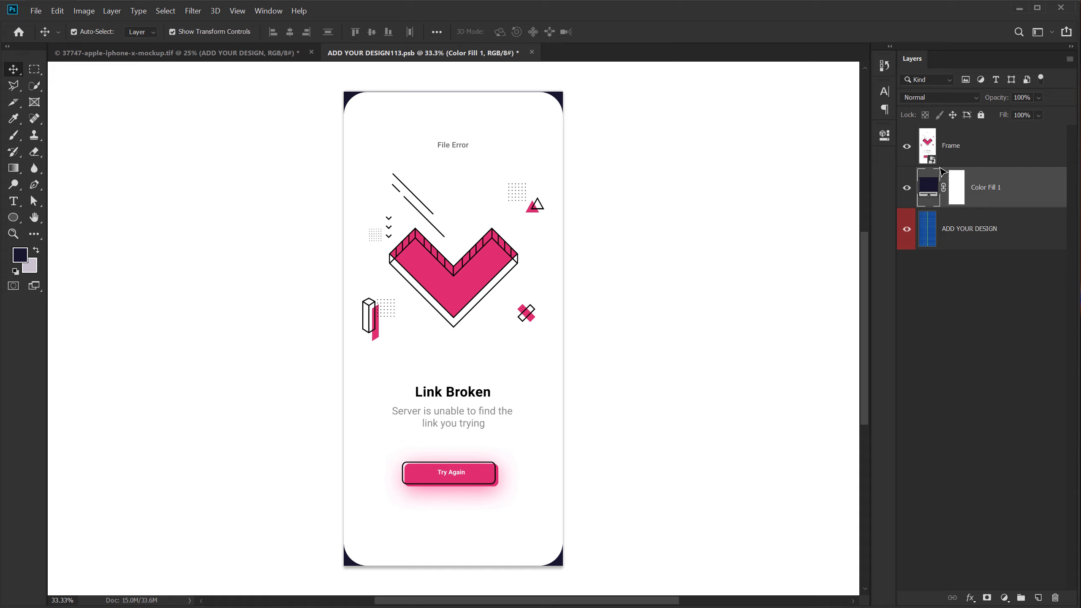
- Change the color fill layer behind the Frame to ffffff, save the smart object, and return to the iPhone mockup document
double_click(929, 187)
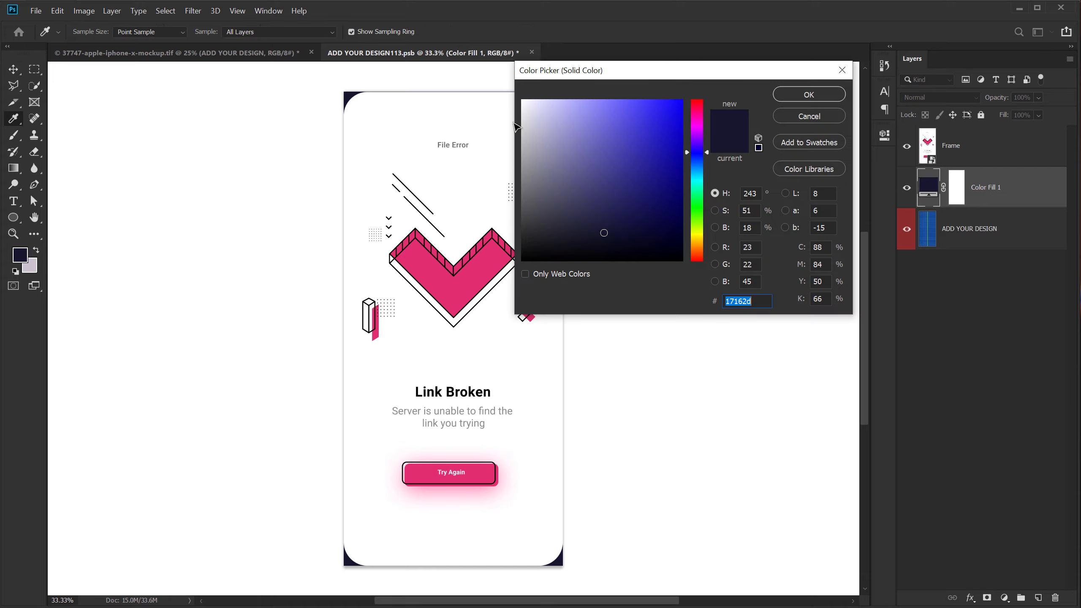
type("ffffff")
left_click(807, 96)
left_click(980, 289)
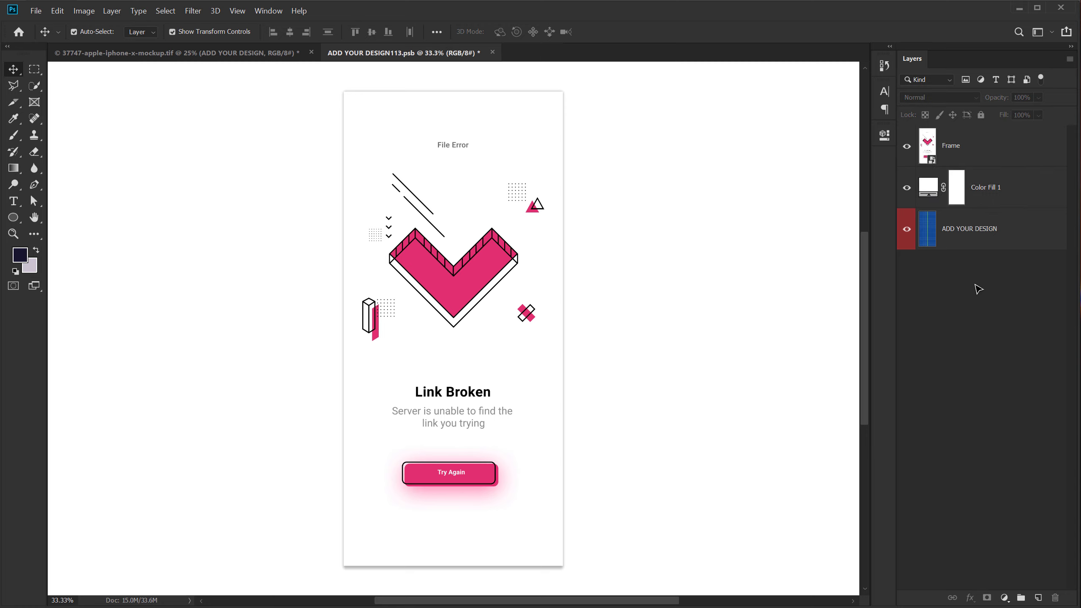
key("ctrl+s")
left_click(210, 57)
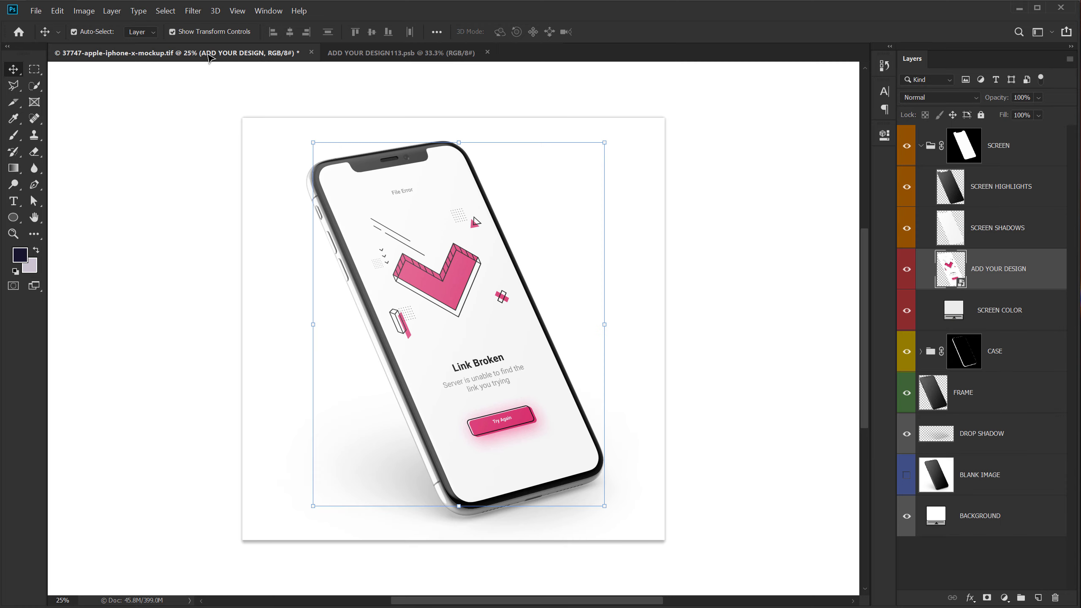
left_click(964, 580)
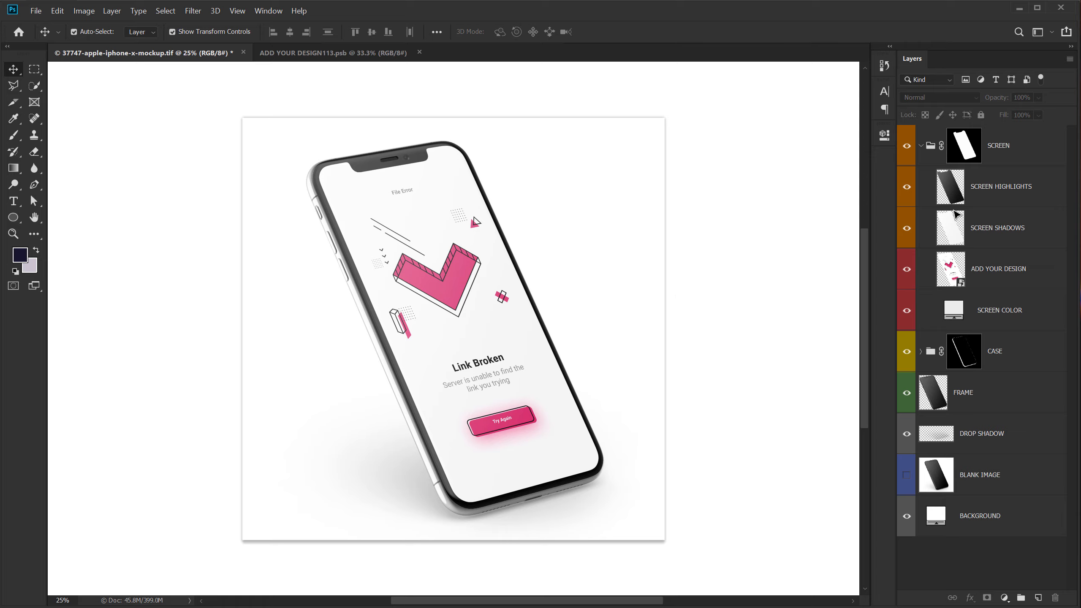
- Collapse the SCREEN group, expand the CASE group, and set its CASE COLOR fill to black, 000000
left_click(920, 149)
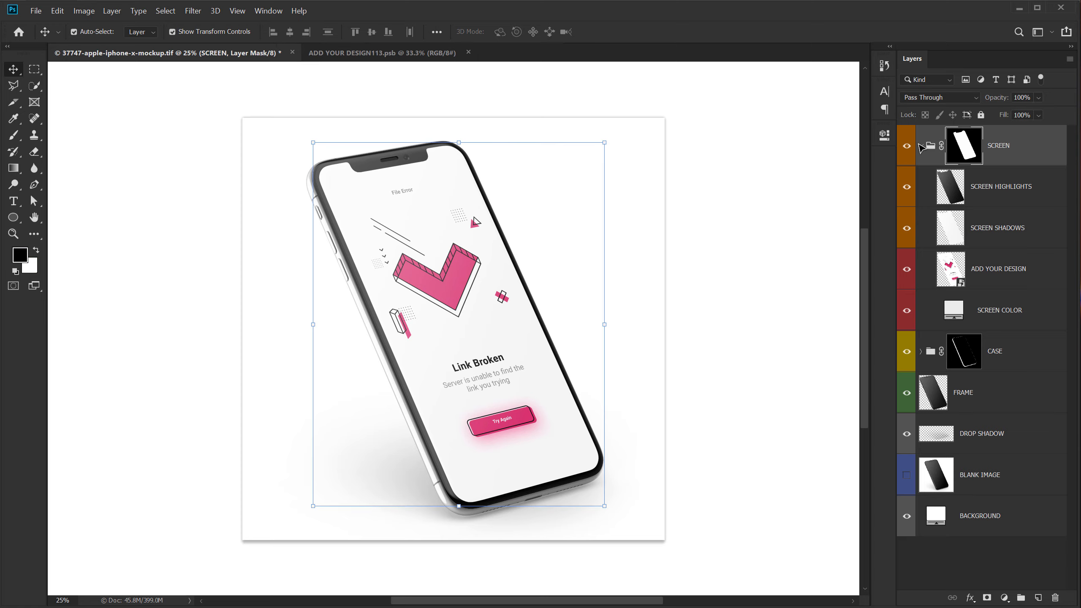
left_click(920, 148)
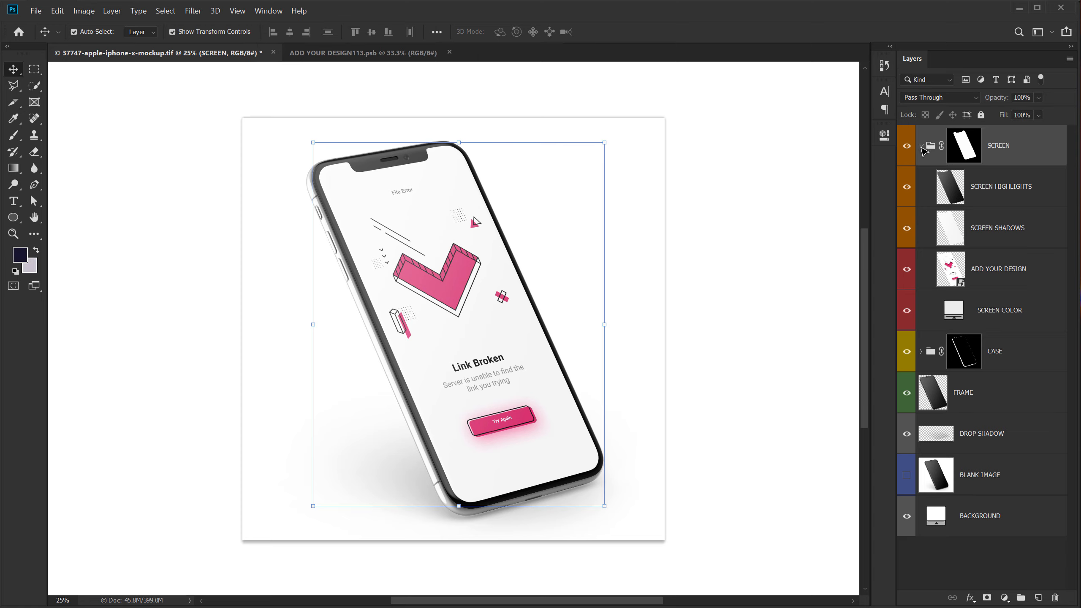
left_click(920, 146)
left_click(921, 187)
left_click(957, 315)
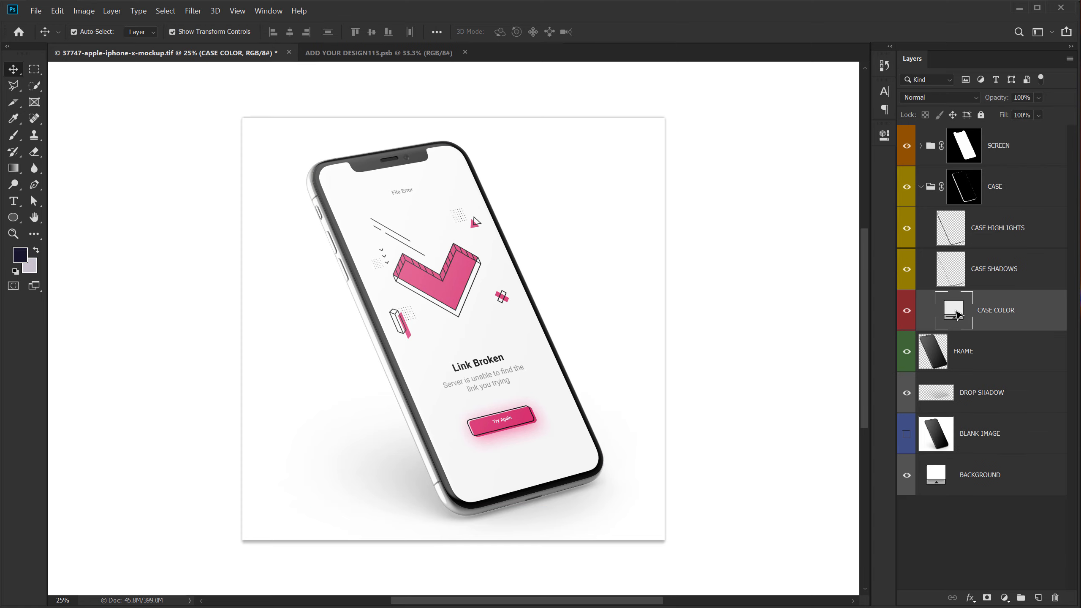
double_click(958, 315)
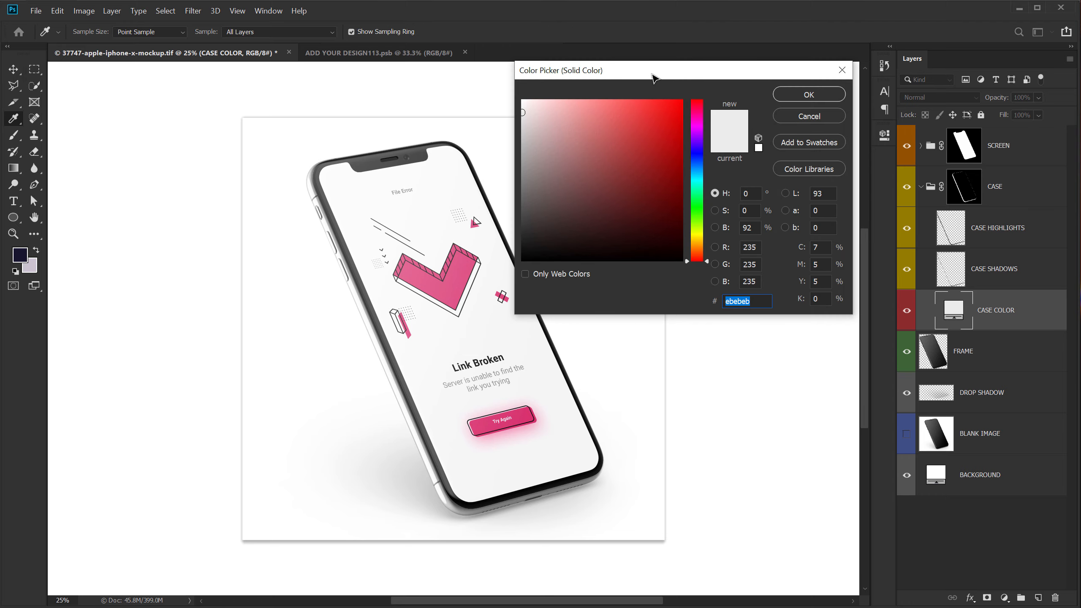
left_click_drag(652, 74, 765, 136)
mouse_move(642, 217)
left_mouse_down()
mouse_move(638, 295)
mouse_move(620, 318)
mouse_move(620, 205)
mouse_move(612, 332)
mouse_move(830, 149)
mouse_move(623, 278)
mouse_move(671, 224)
mouse_move(699, 210)
mouse_move(587, 338)
left_mouse_up()
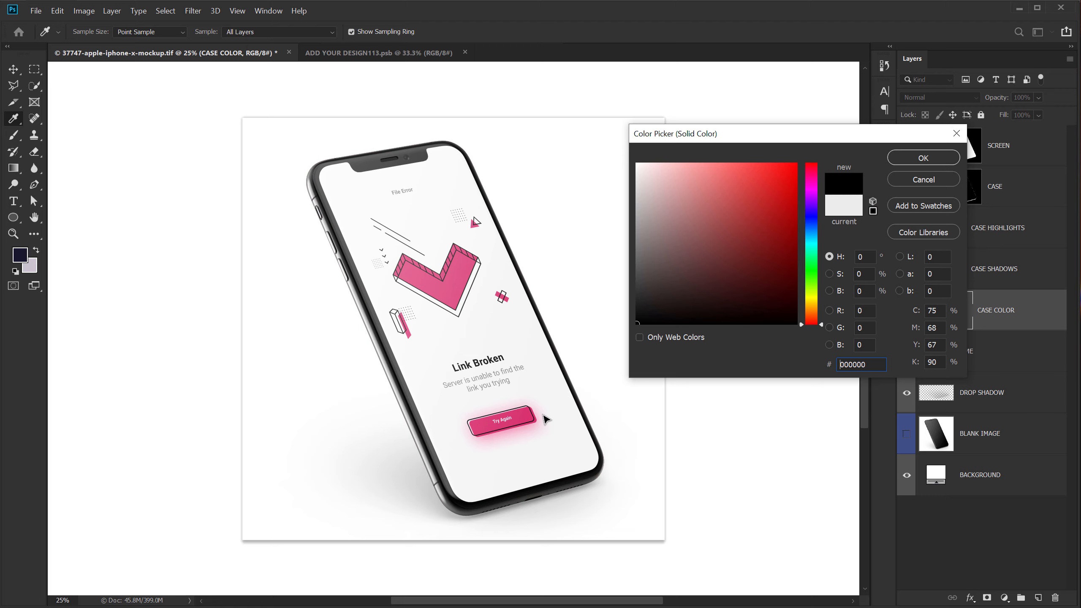
left_click(915, 162)
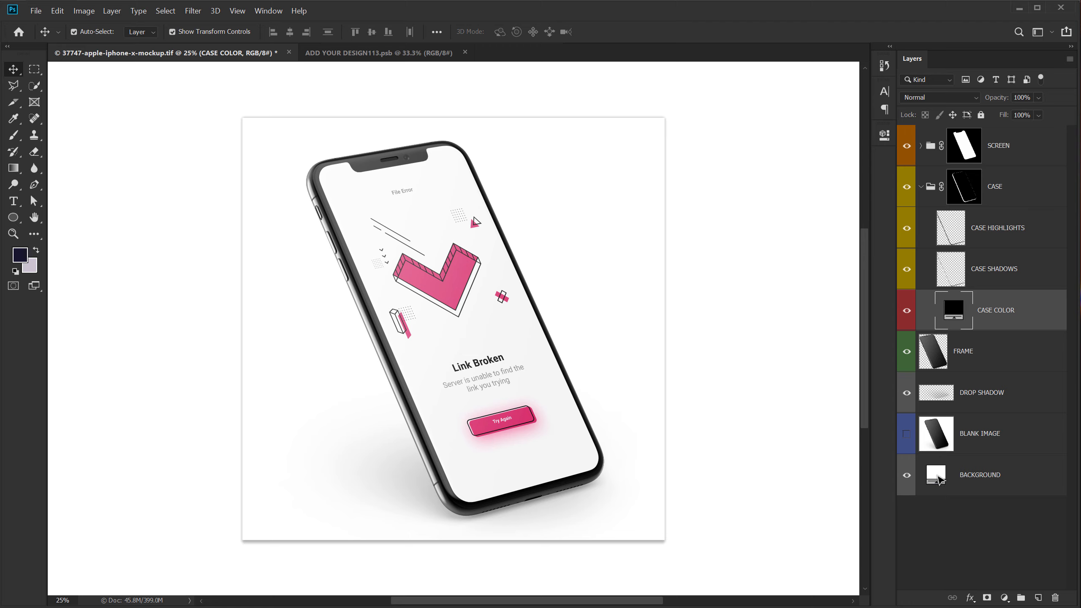
- Set the BACKGROUND fill layer to the pink e05984 sampled from the heart illustration on the phone screen
left_click(926, 459)
double_click(937, 475)
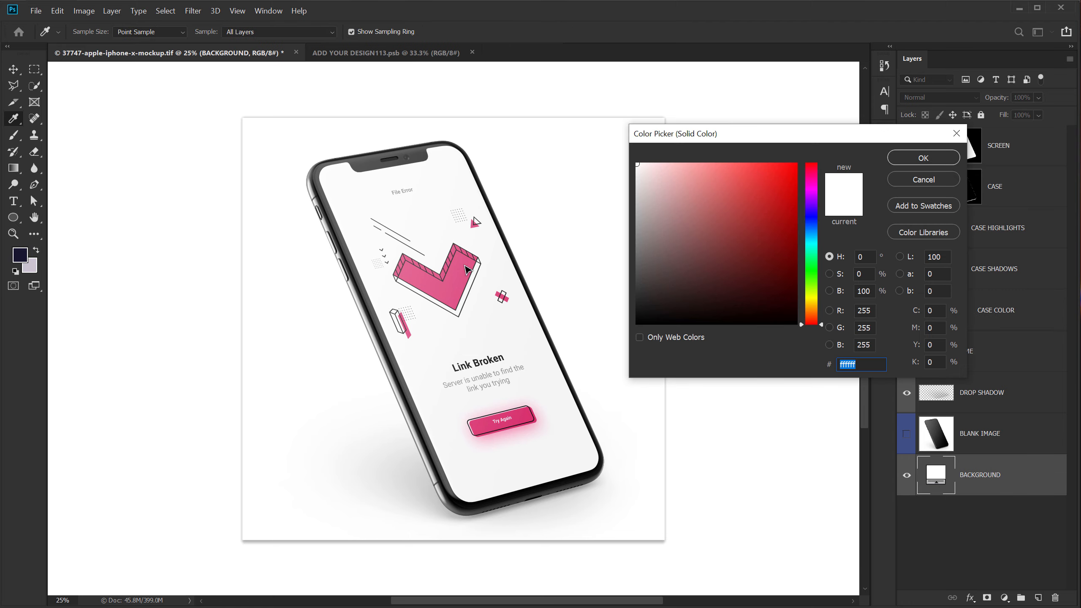
left_click(461, 288)
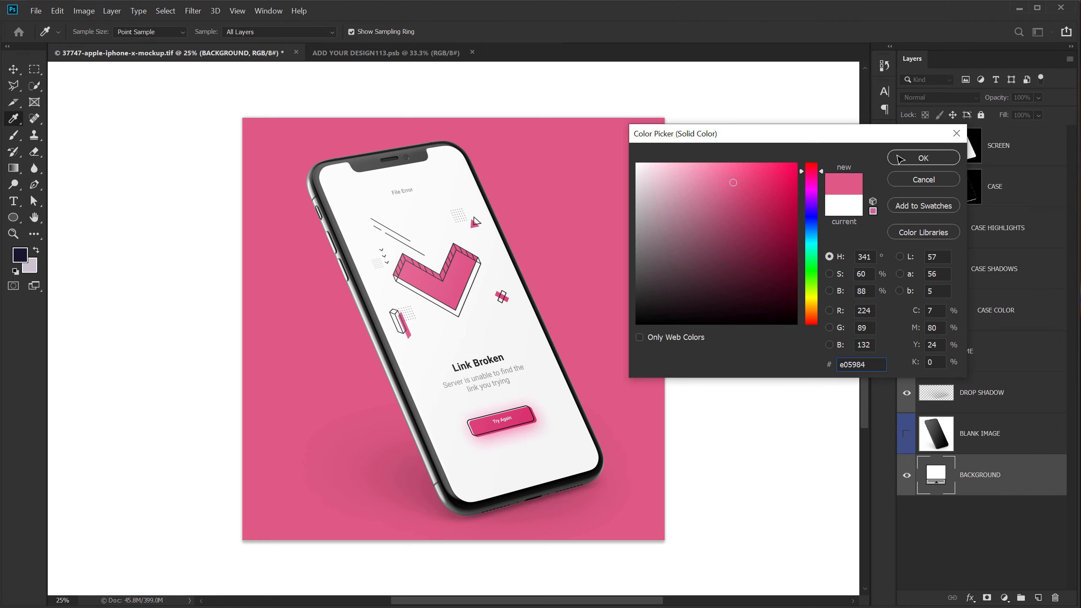
left_click(919, 159)
left_click(958, 524)
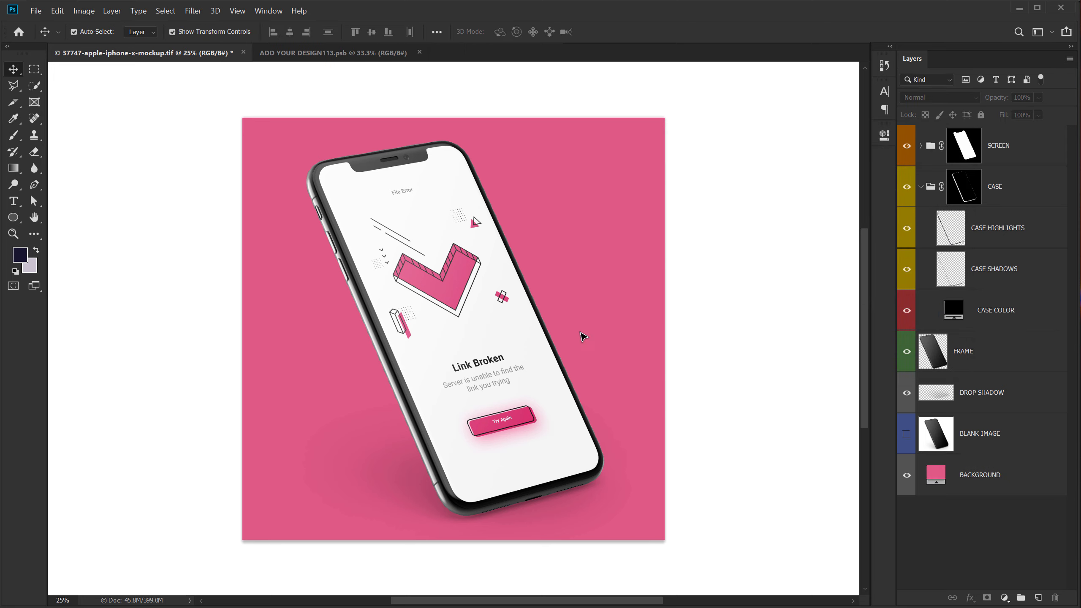